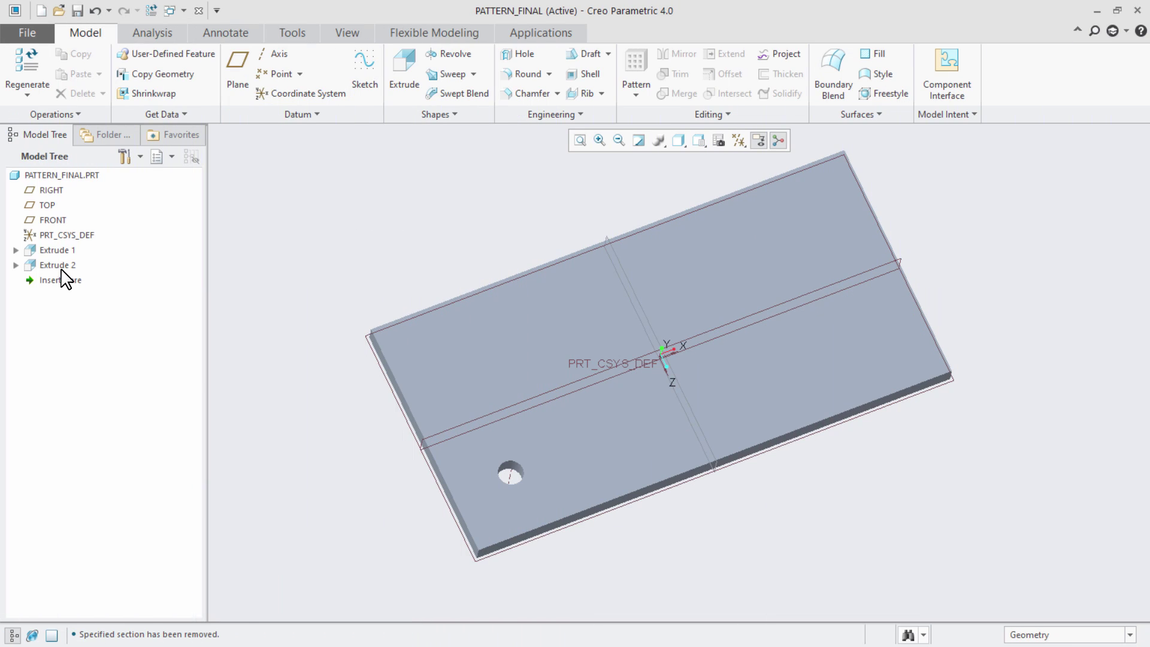
left_click(58, 265)
left_click(71, 200)
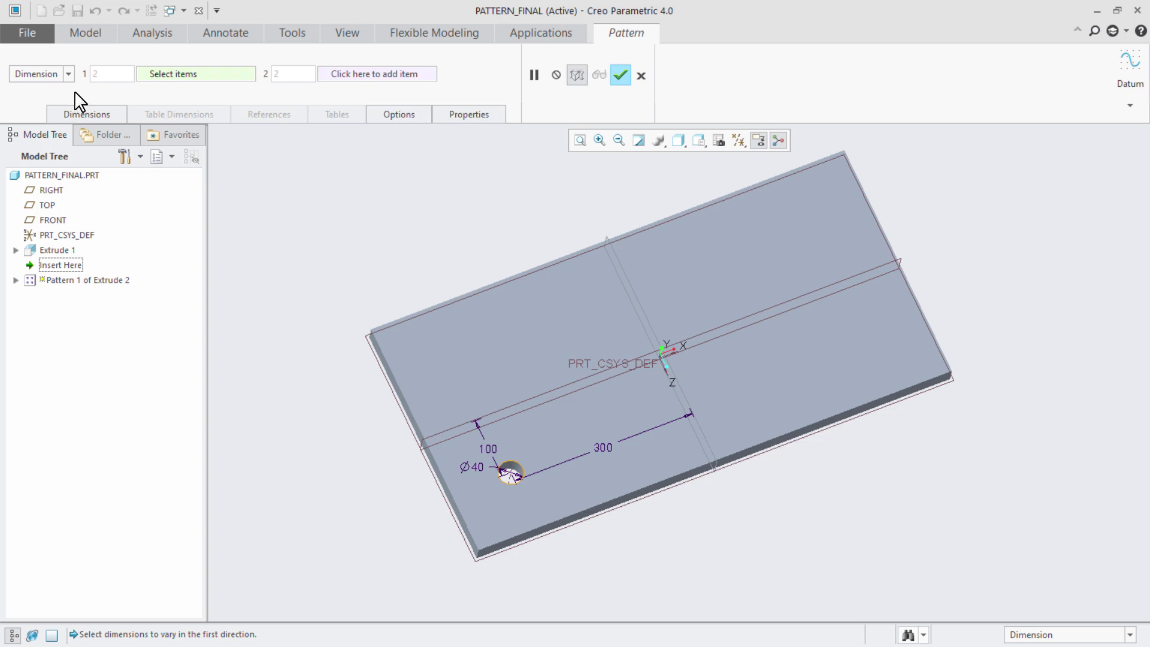
left_click(68, 75)
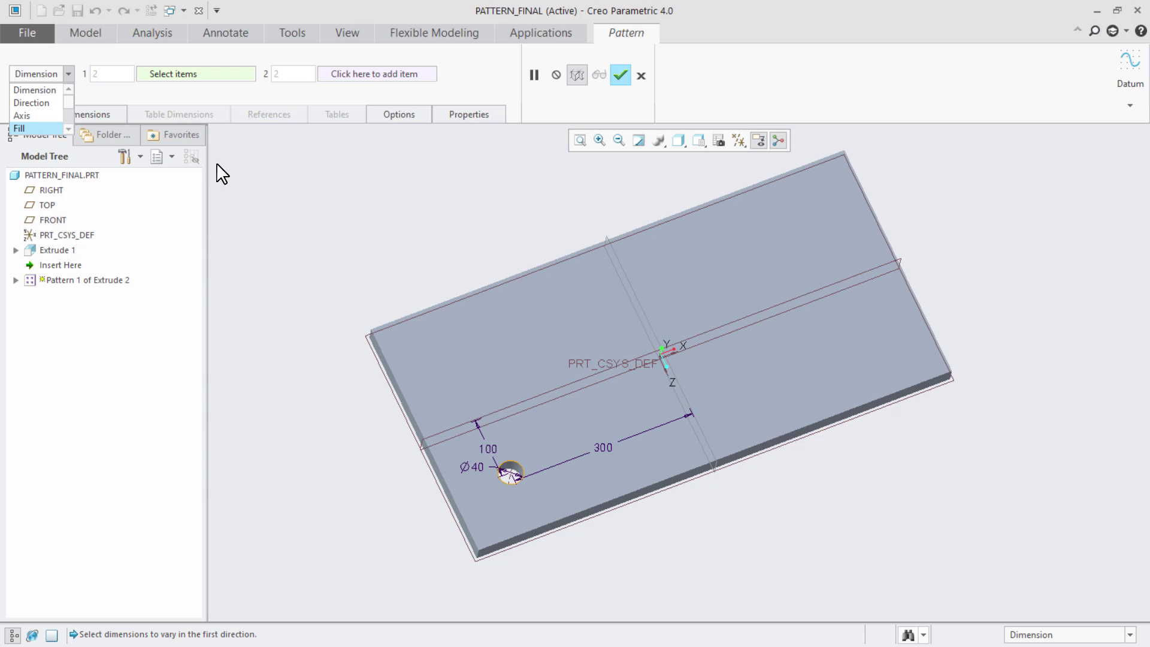
left_click(334, 232)
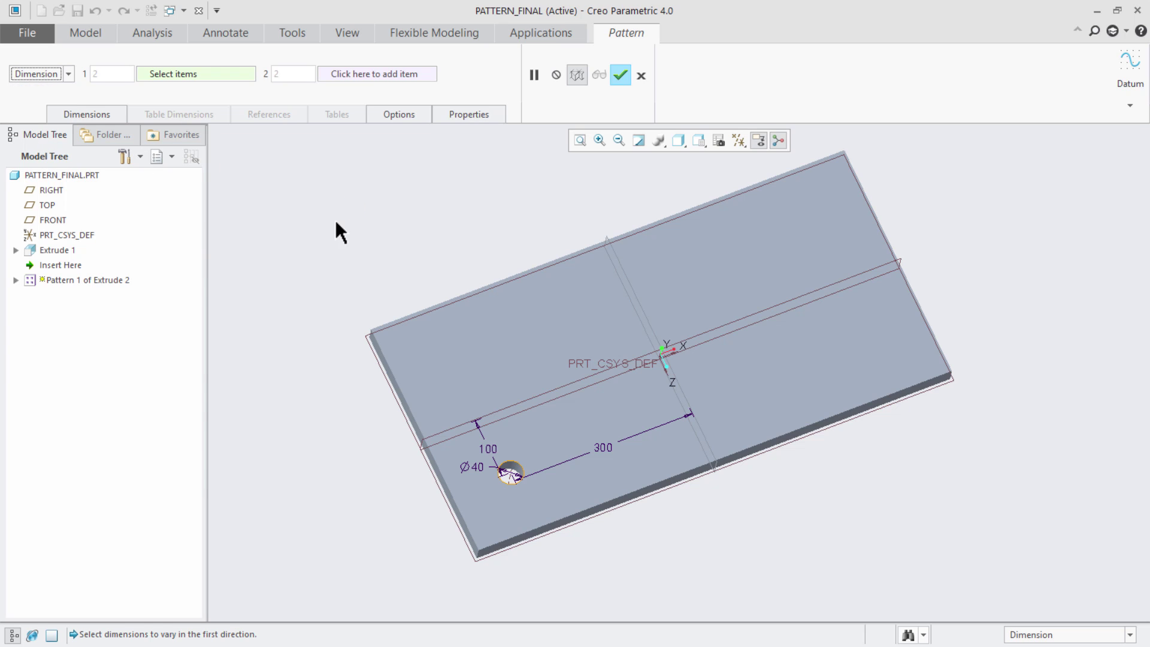
left_click(640, 75)
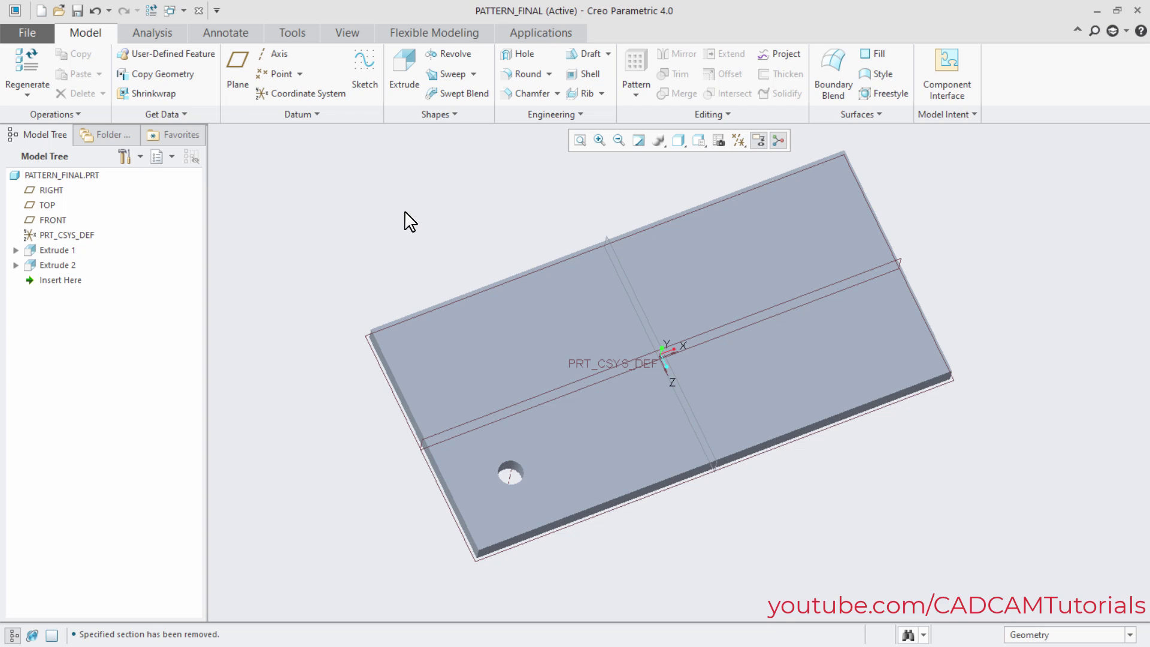
Step: Start a sketch on the plate's large upper face, oriented with the RIGHT datum plane as reference
left_click(367, 74)
left_click(550, 347)
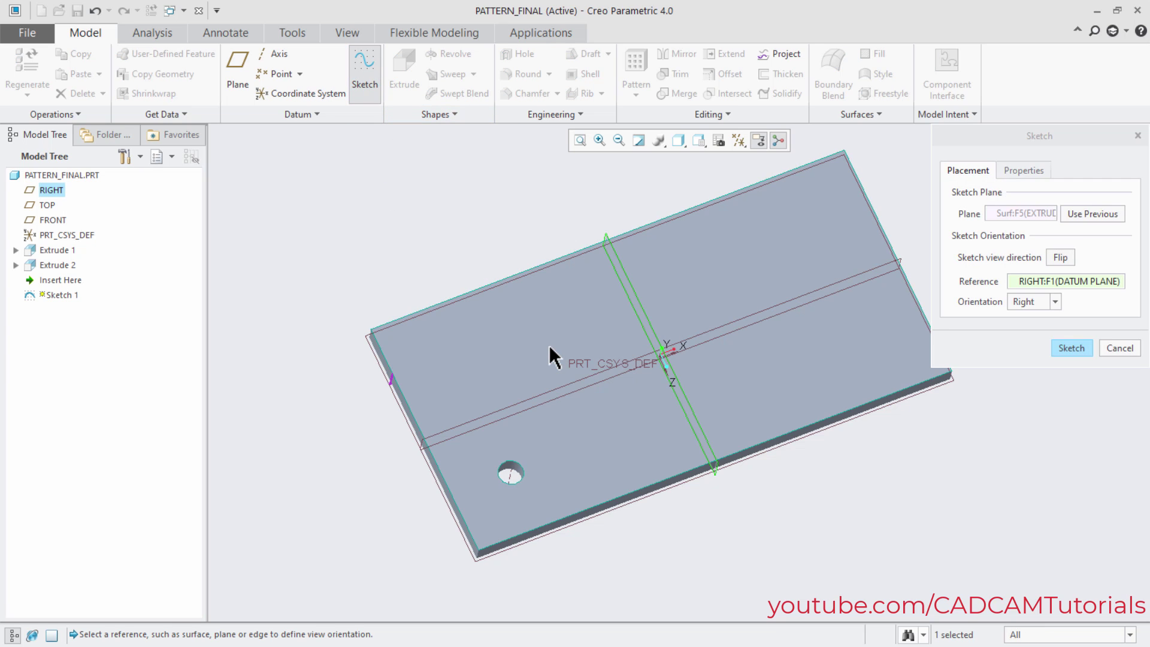
middle_click(507, 226)
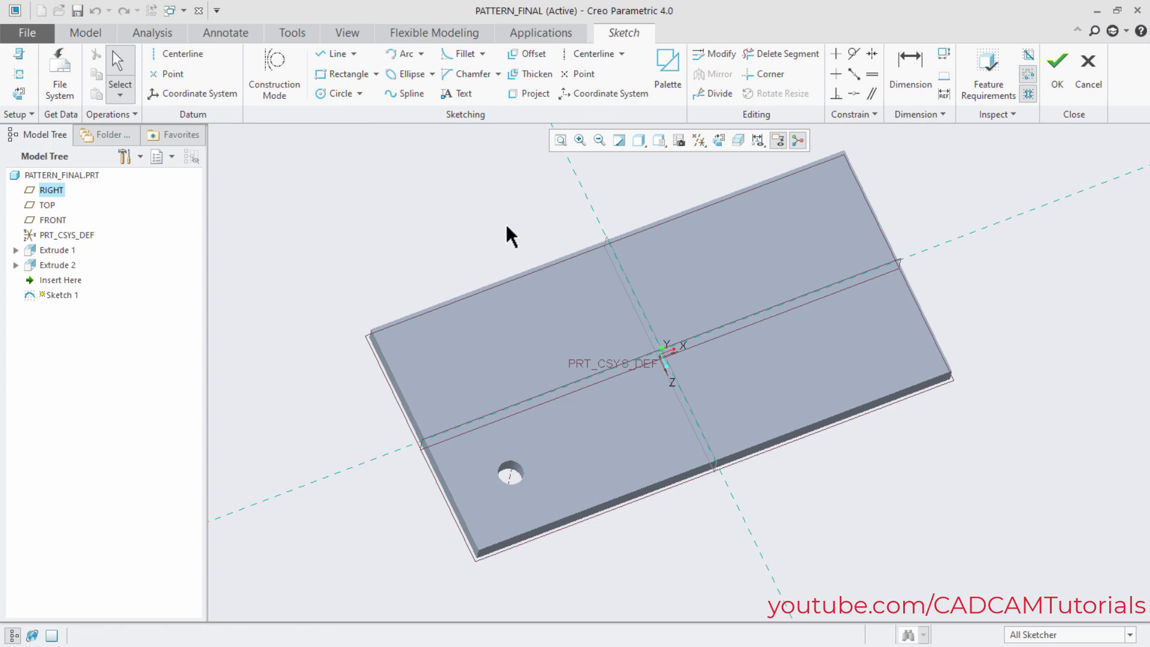
Step: Draw a closed trapezoid around the hole, its shorter parallel edge about 428 long and its longer one beside the hole, and finish the sketch
left_click(337, 55)
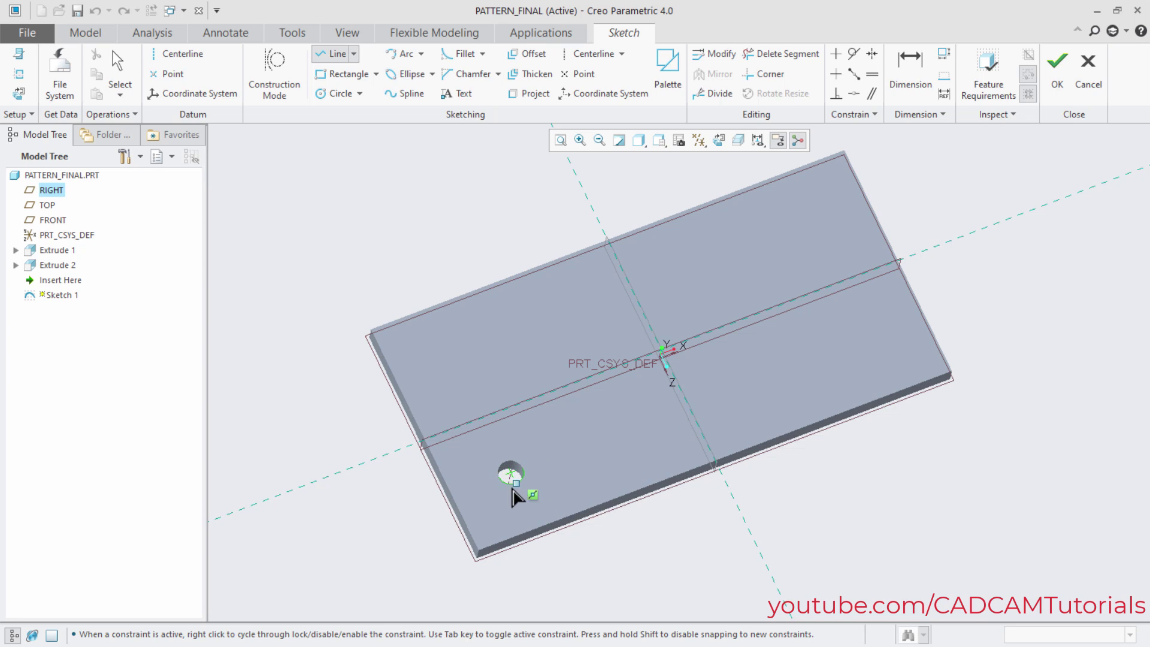
left_click(477, 508)
left_click(506, 327)
left_click(759, 231)
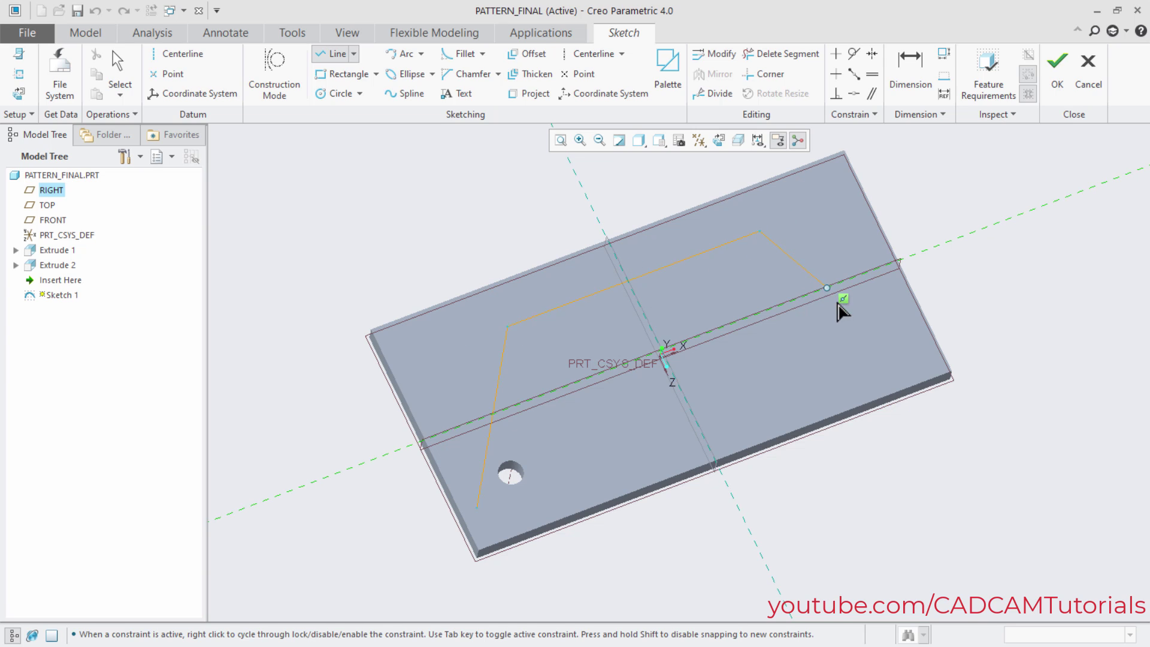
left_click(919, 340)
left_click(477, 508)
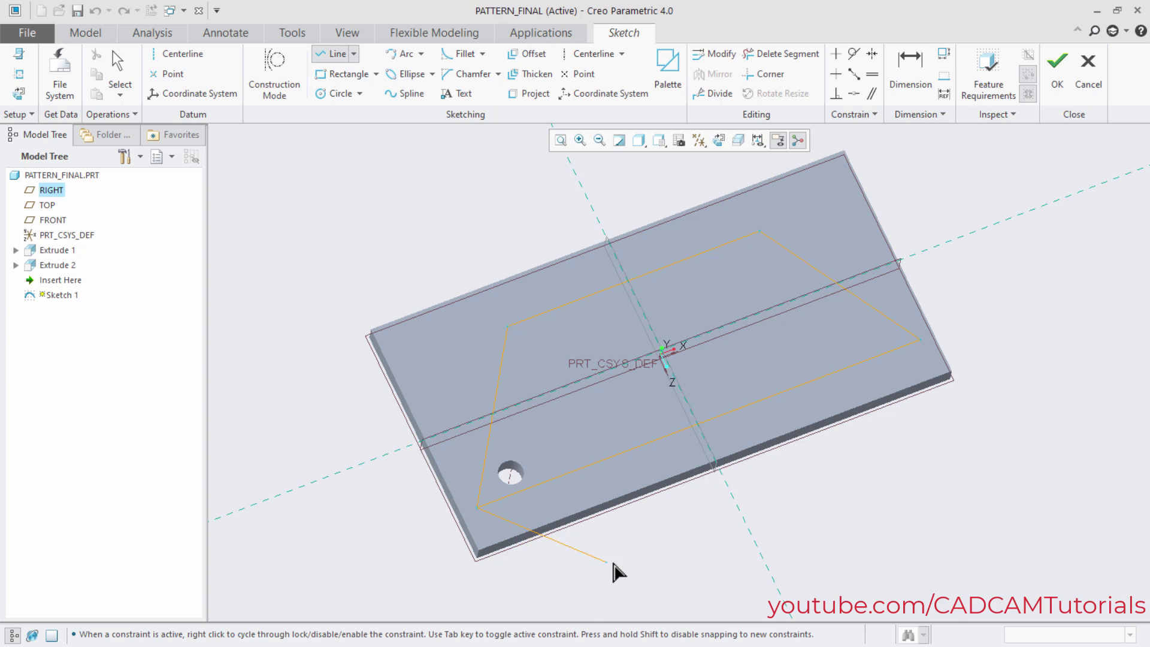
middle_click(646, 546)
middle_click(658, 547)
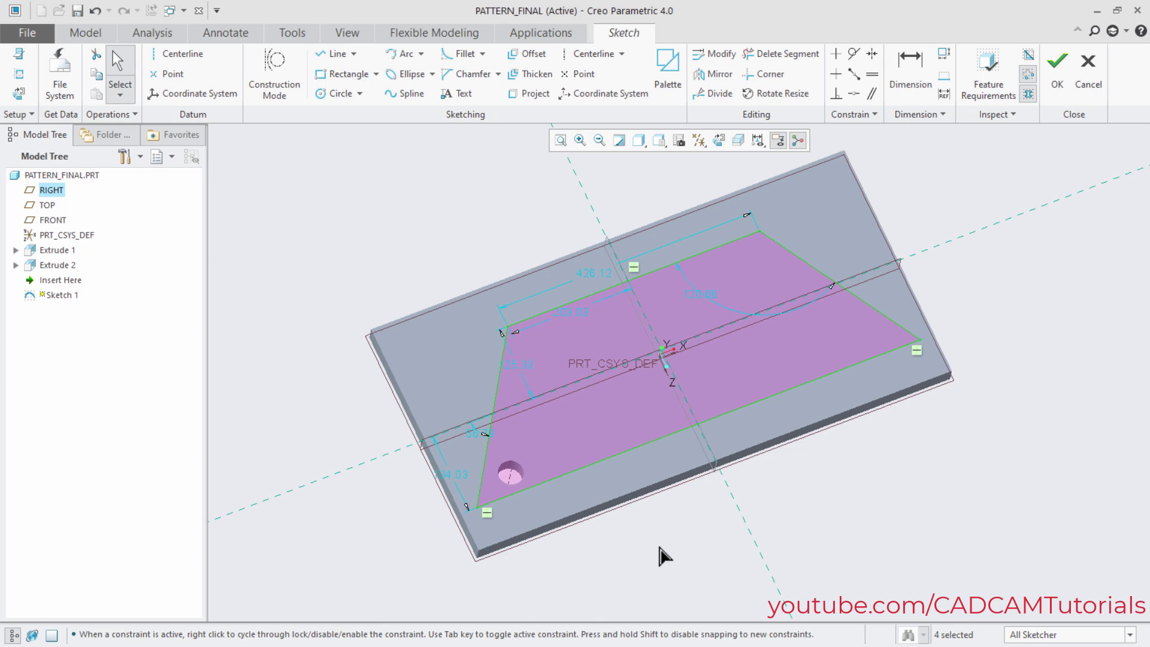
right_click(664, 554)
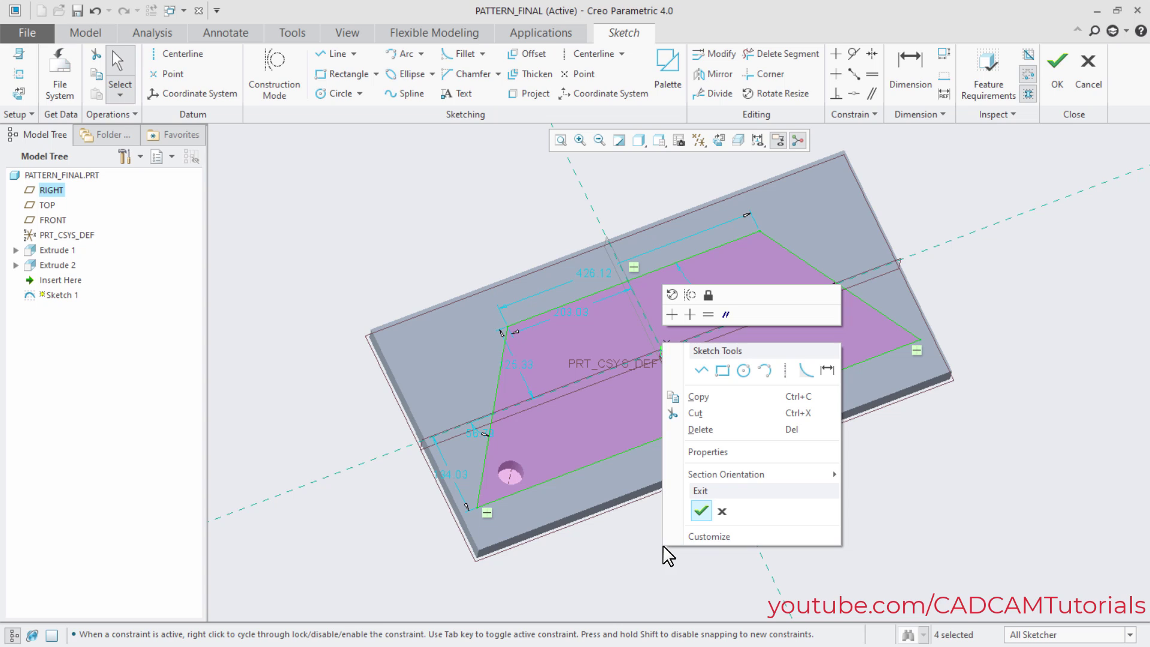
left_click(698, 513)
Step: Set the diameter of the Extrude 2 hole to 20 and regenerate the part
middle_click_drag(681, 547, 694, 527)
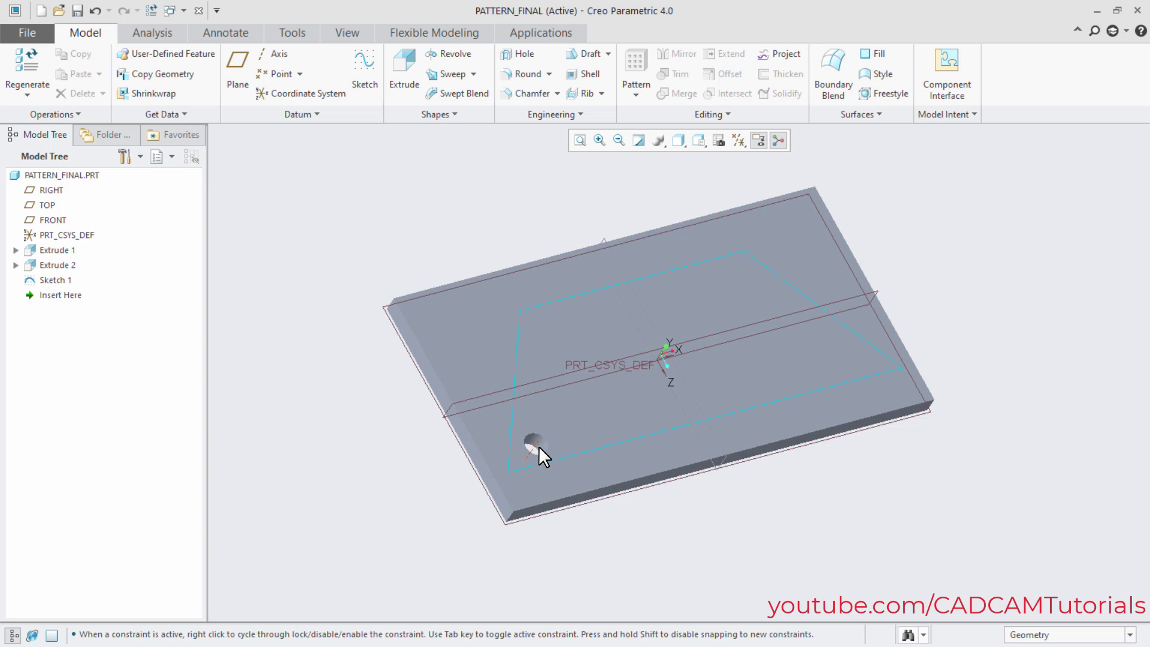
left_click(542, 443)
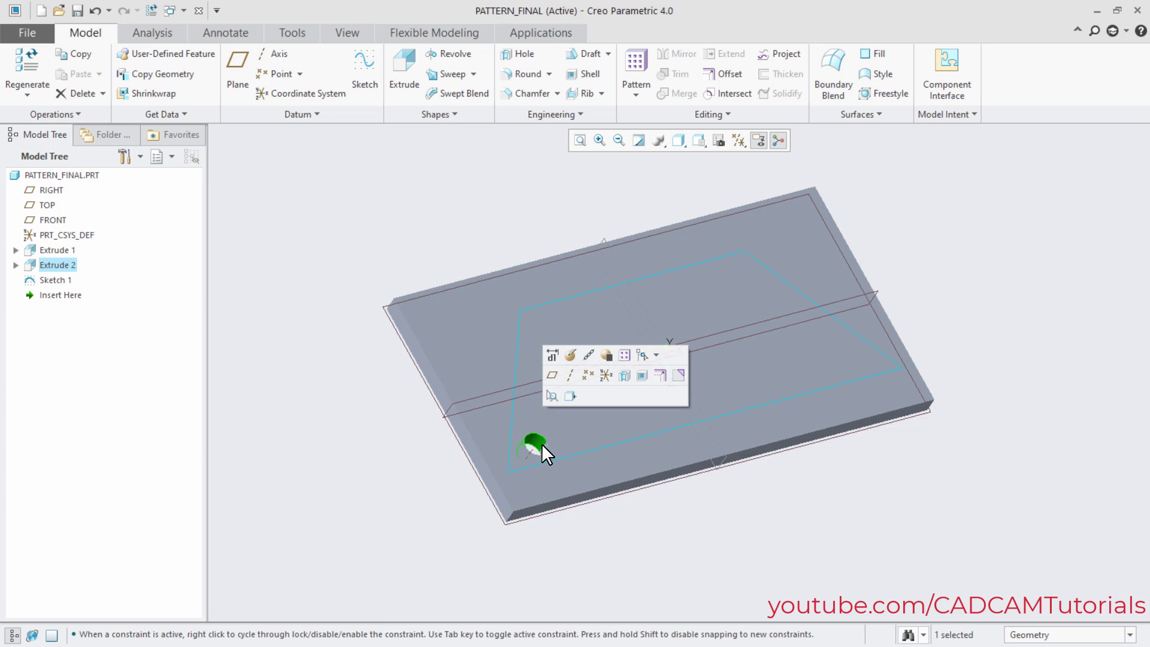
left_click(552, 355)
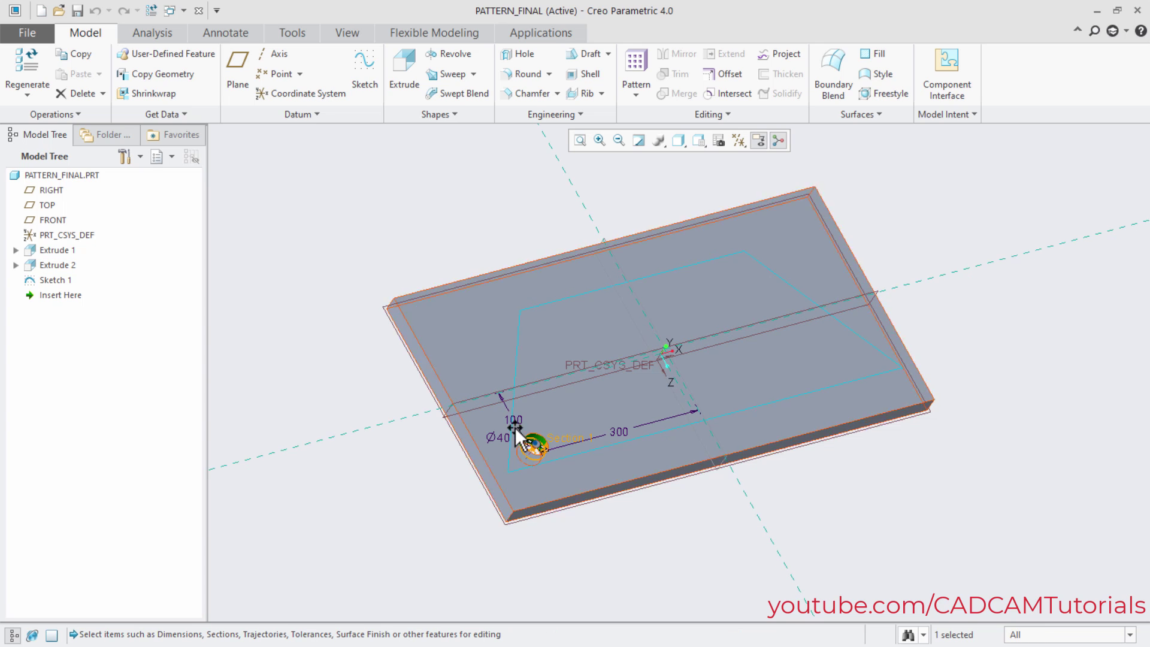
double_click(500, 437)
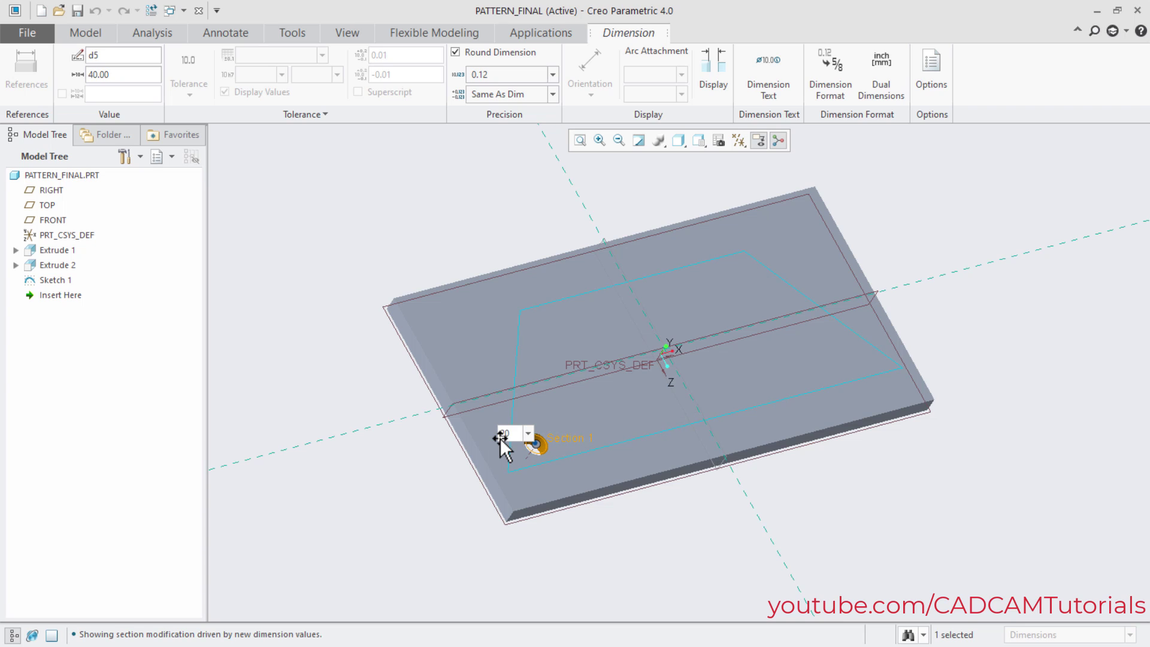
key("Return")
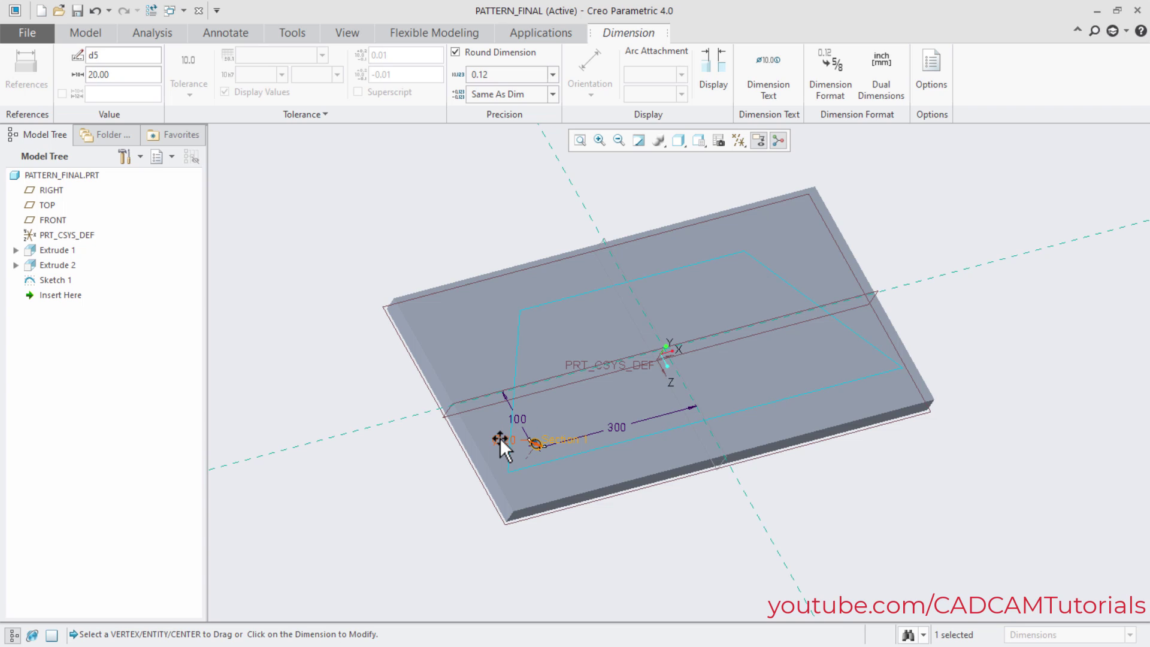
left_click(152, 12)
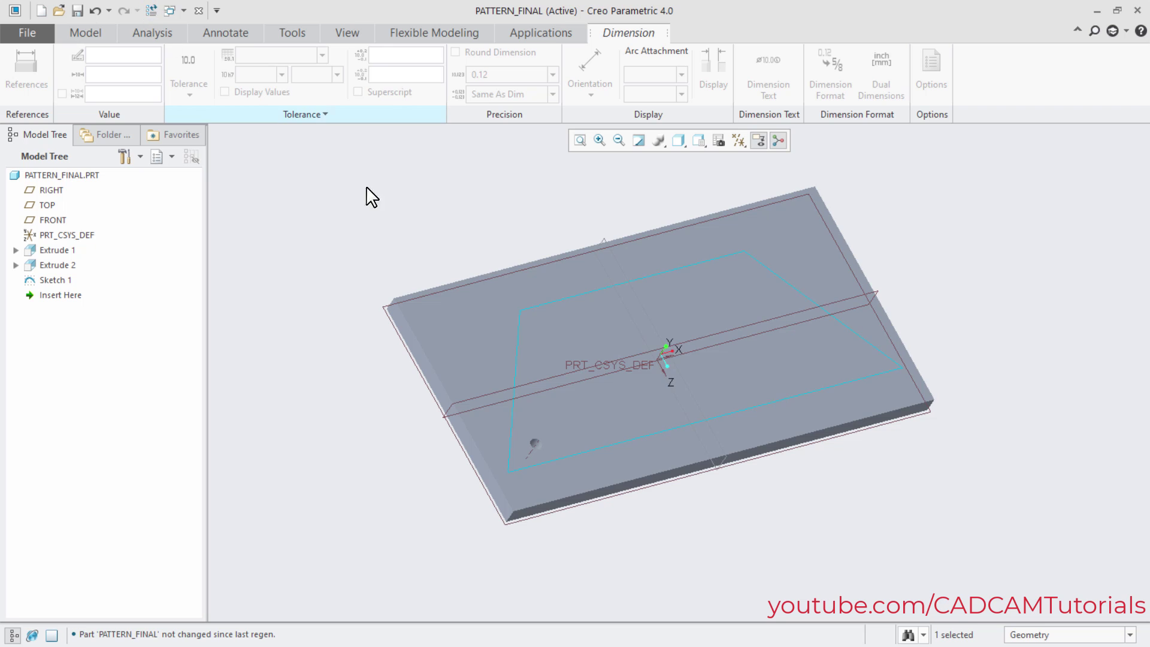
left_click(645, 546)
Step: Start a Geometry Pattern of the Extrude 2 hole, using the Fill type with Sketch 1 as the boundary
middle_click_drag(641, 559, 643, 574)
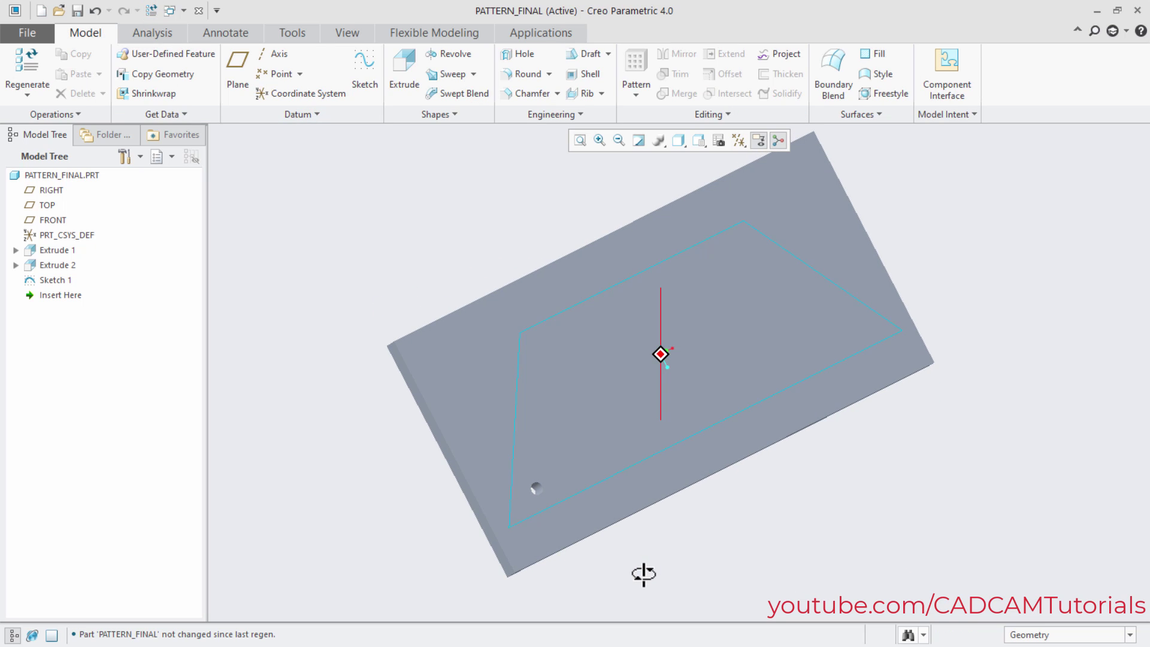
left_click(60, 265)
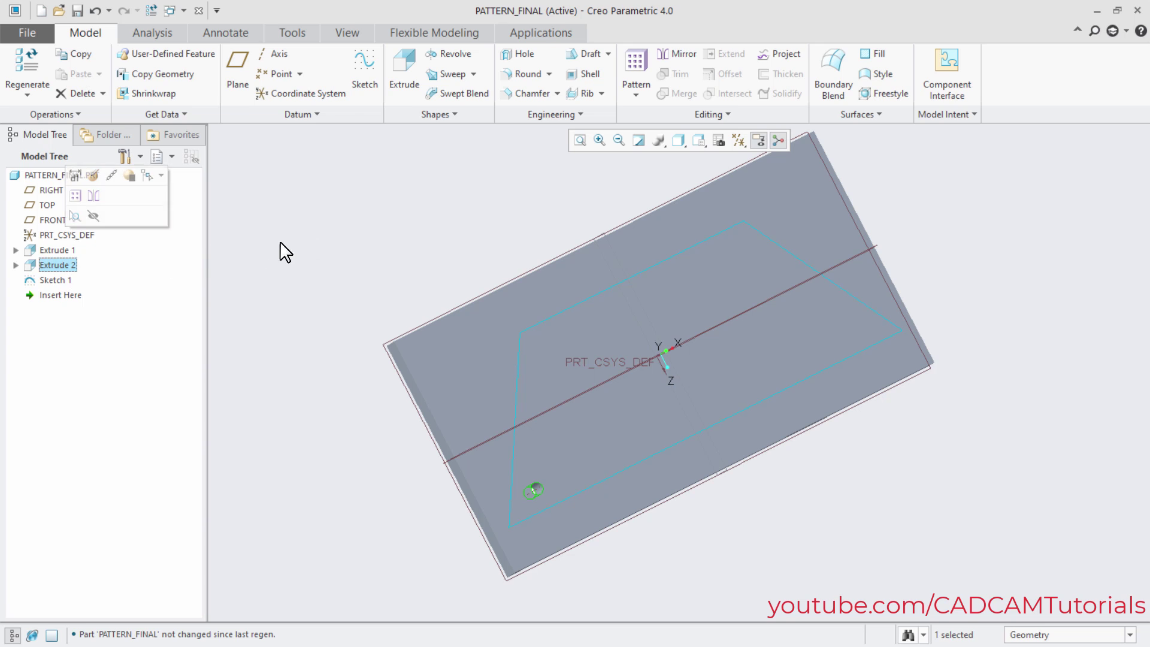
left_click(636, 95)
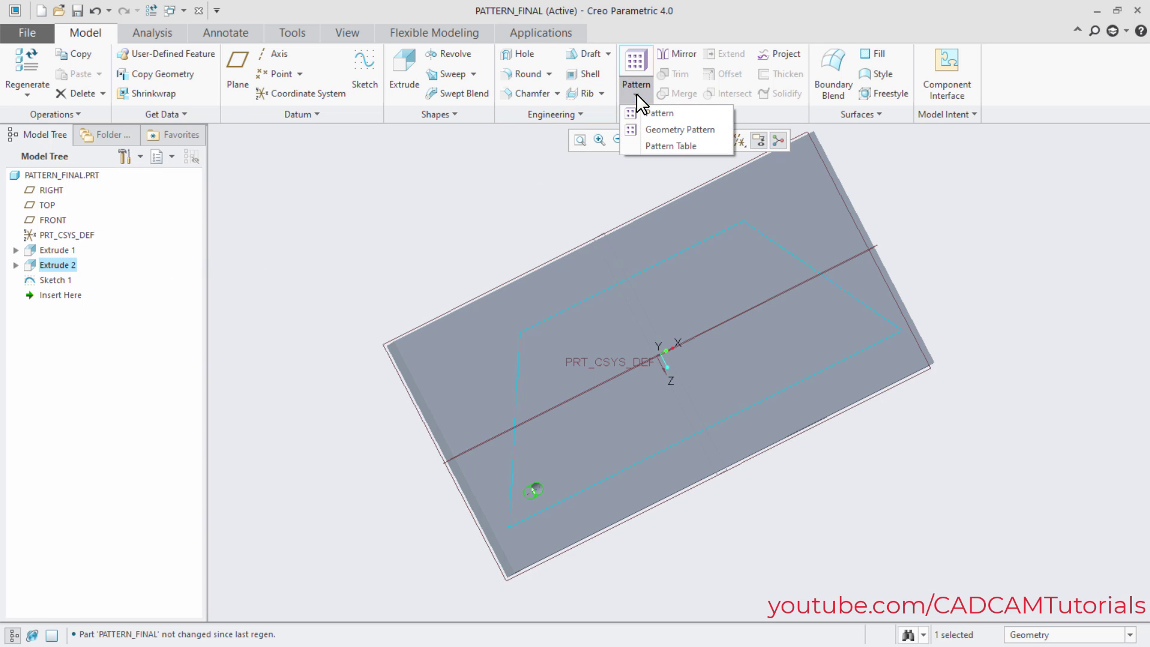
left_click(671, 129)
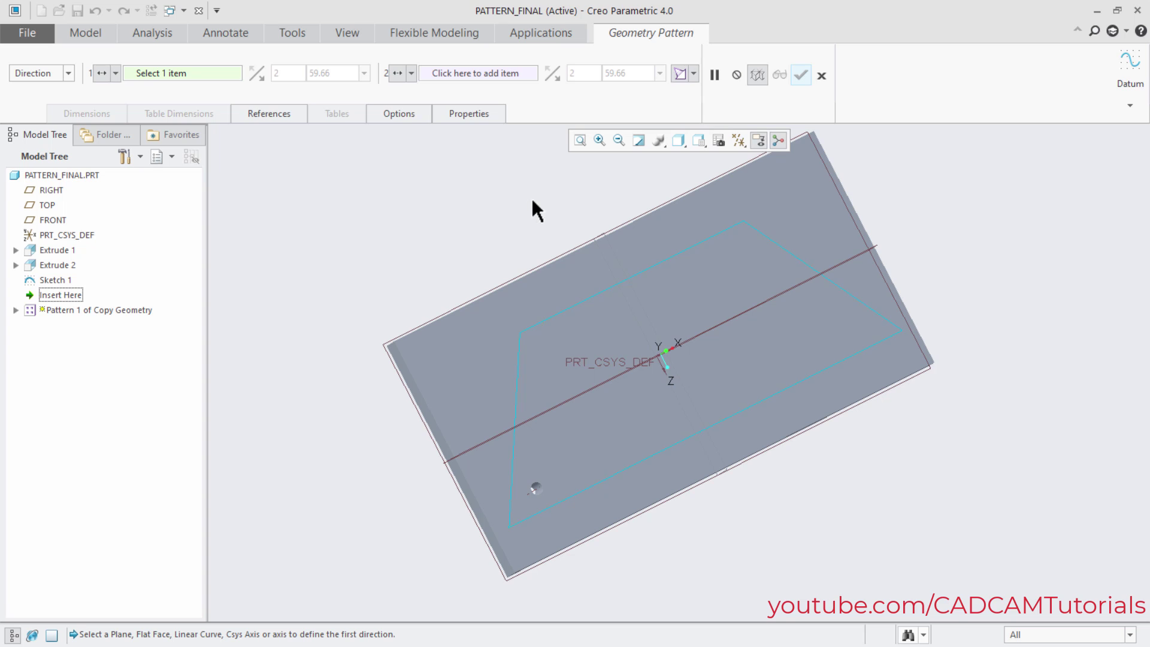
left_click(69, 74)
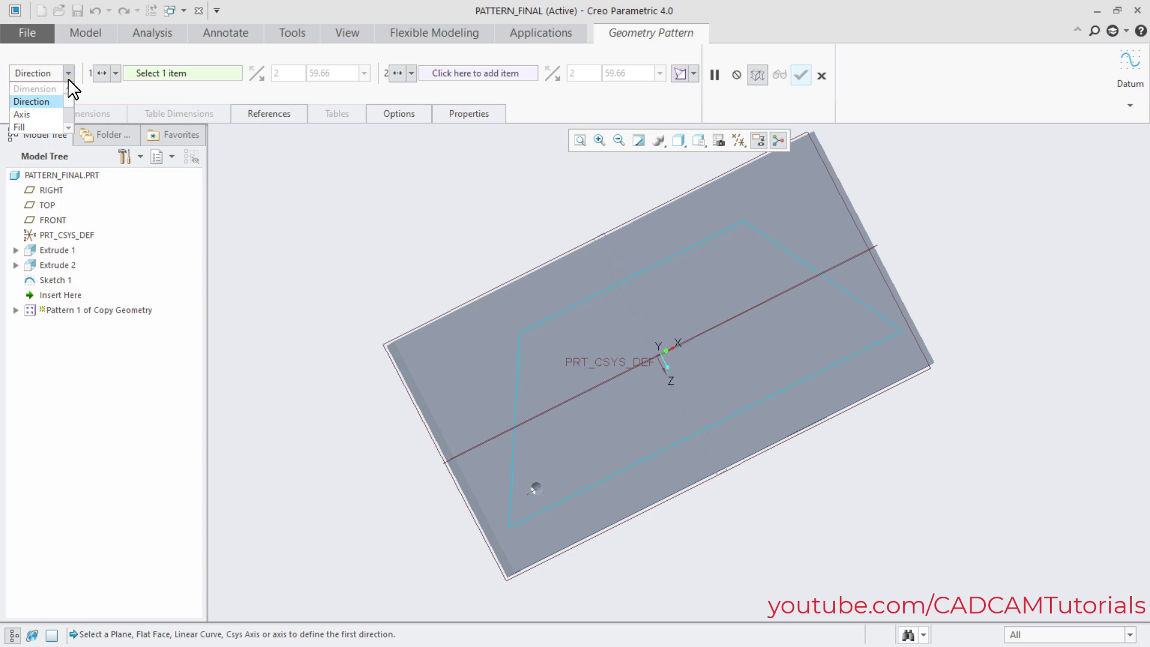
left_click(33, 128)
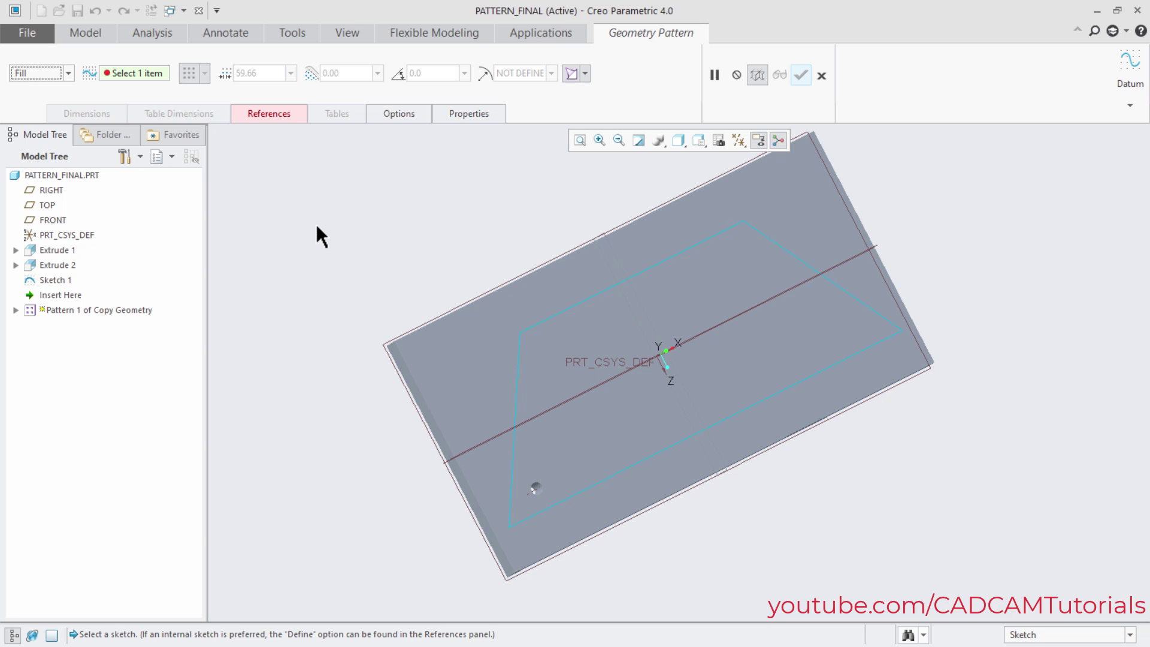
left_click(536, 324)
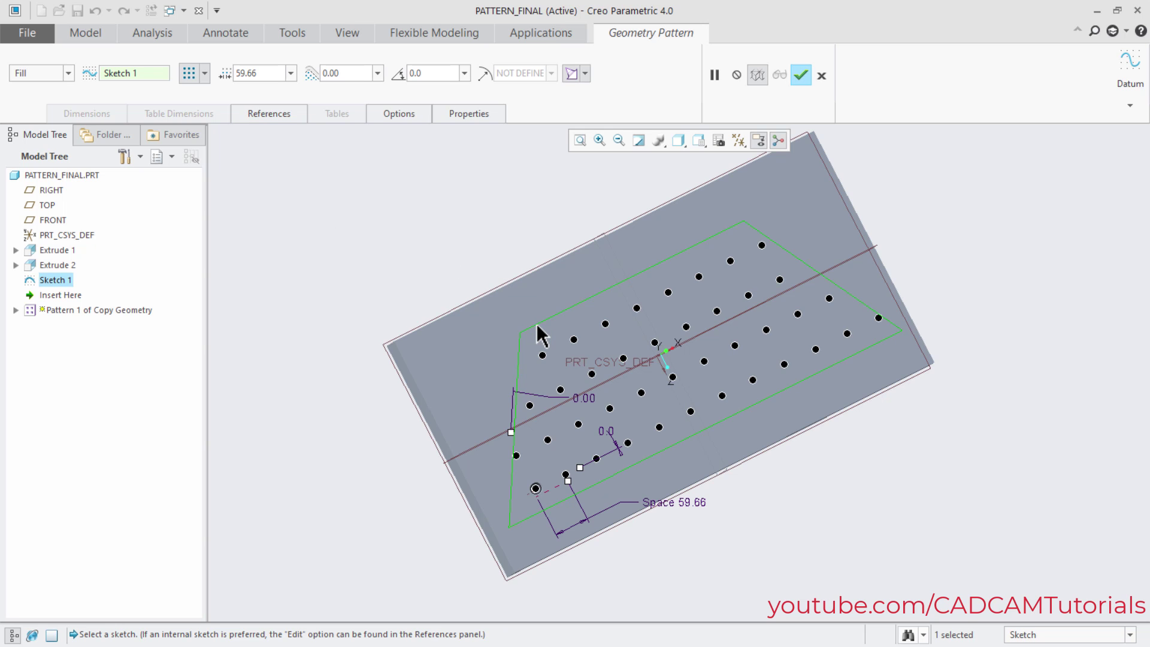
Step: Try the diamond, hexagon and concentric circle layouts for the fill pattern, and return to the square layout
mouse_move(743, 501)
middle_mouse_down()
mouse_move(760, 490)
mouse_move(727, 505)
mouse_move(738, 526)
mouse_move(756, 489)
middle_mouse_up()
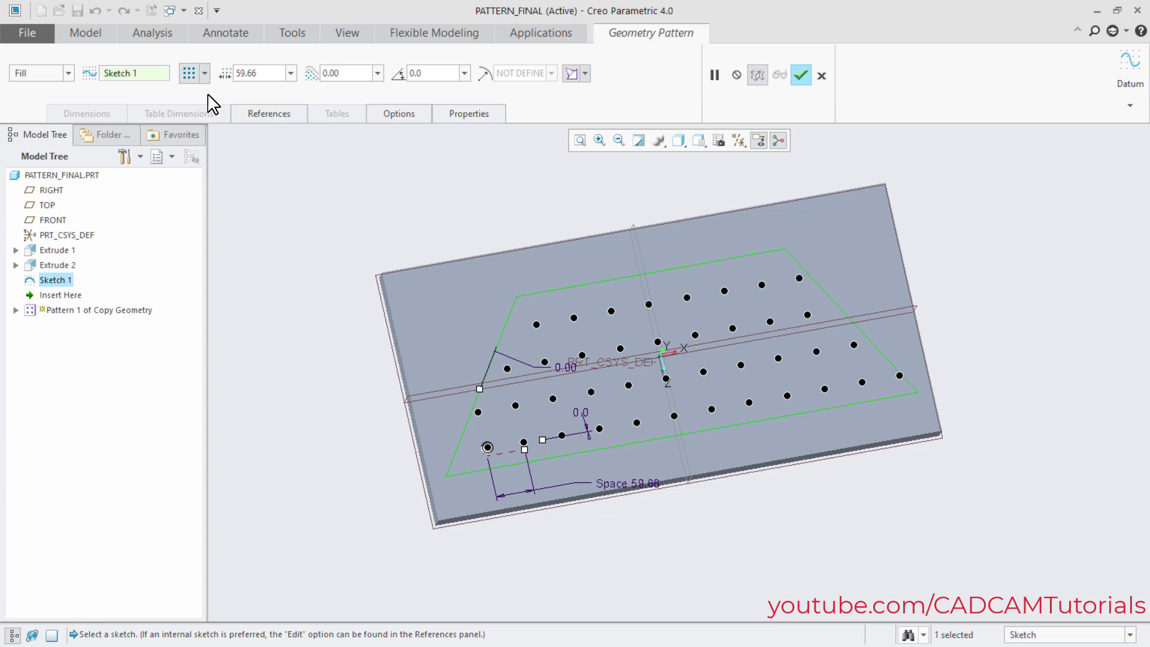
left_click(205, 74)
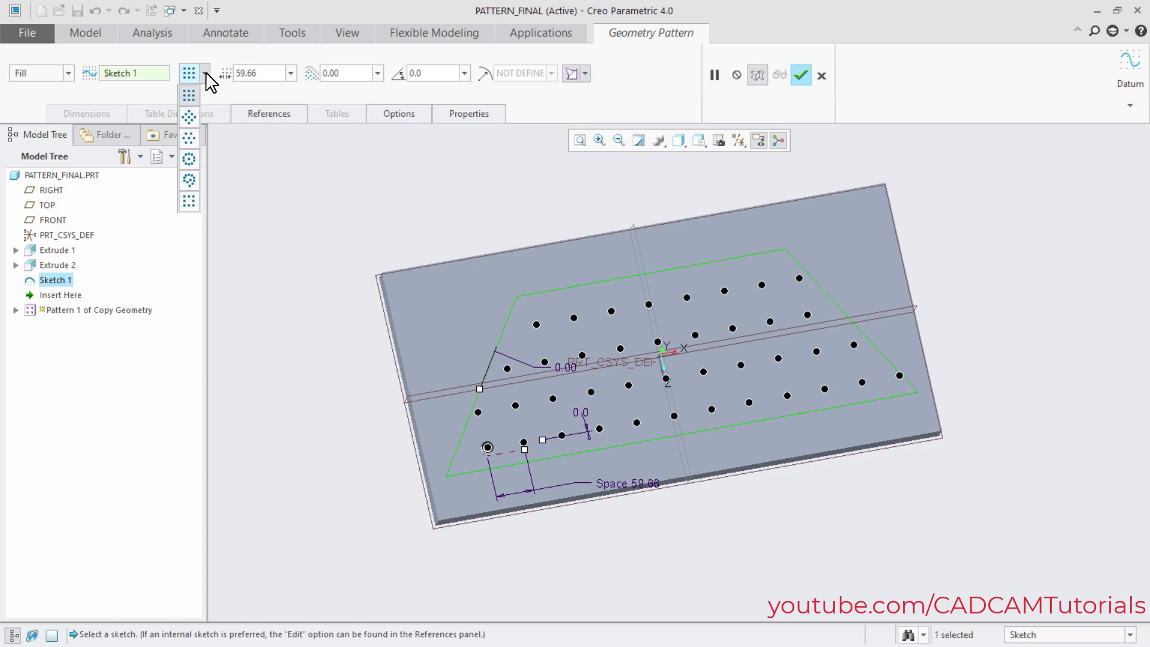
left_click(191, 117)
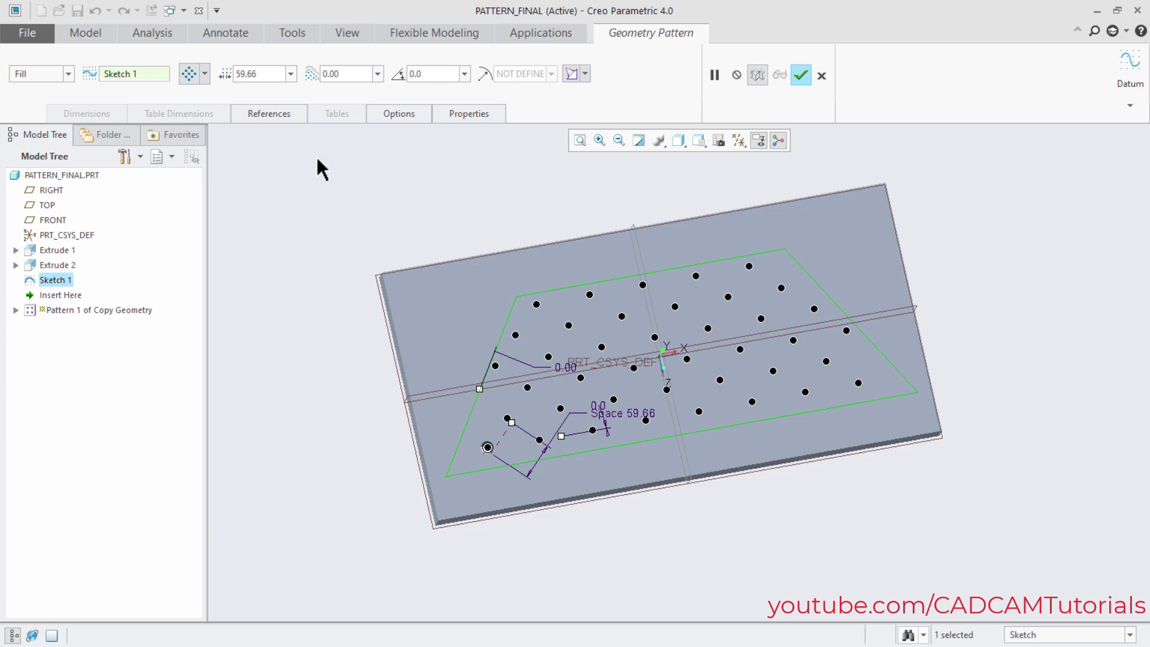
left_click(205, 73)
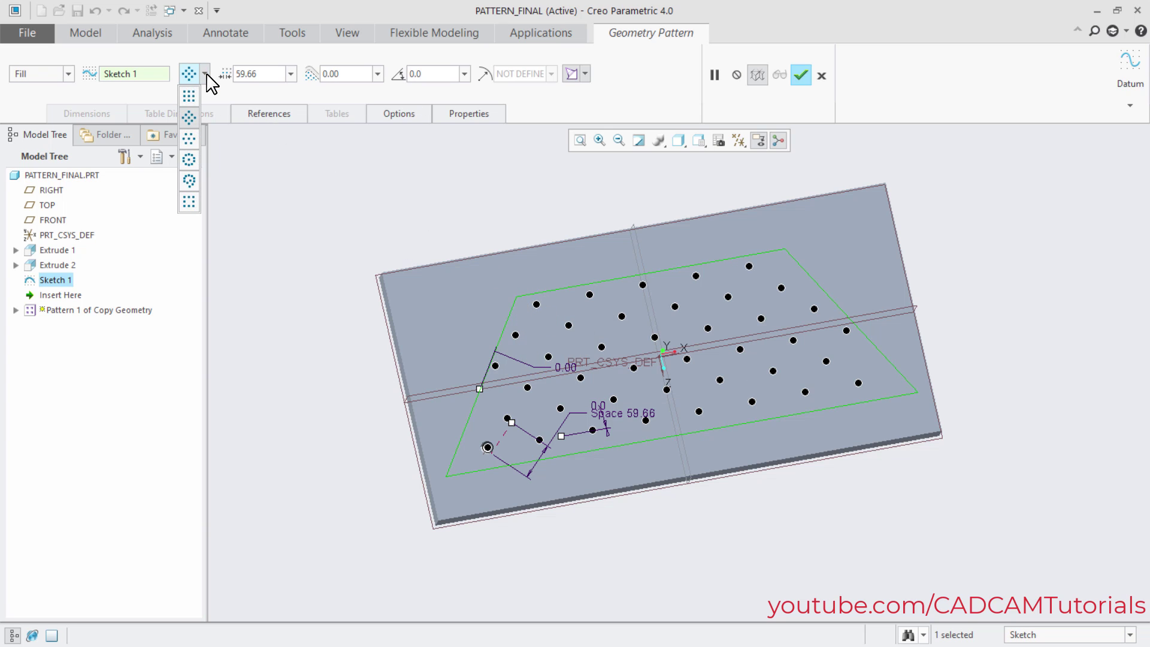
left_click(190, 140)
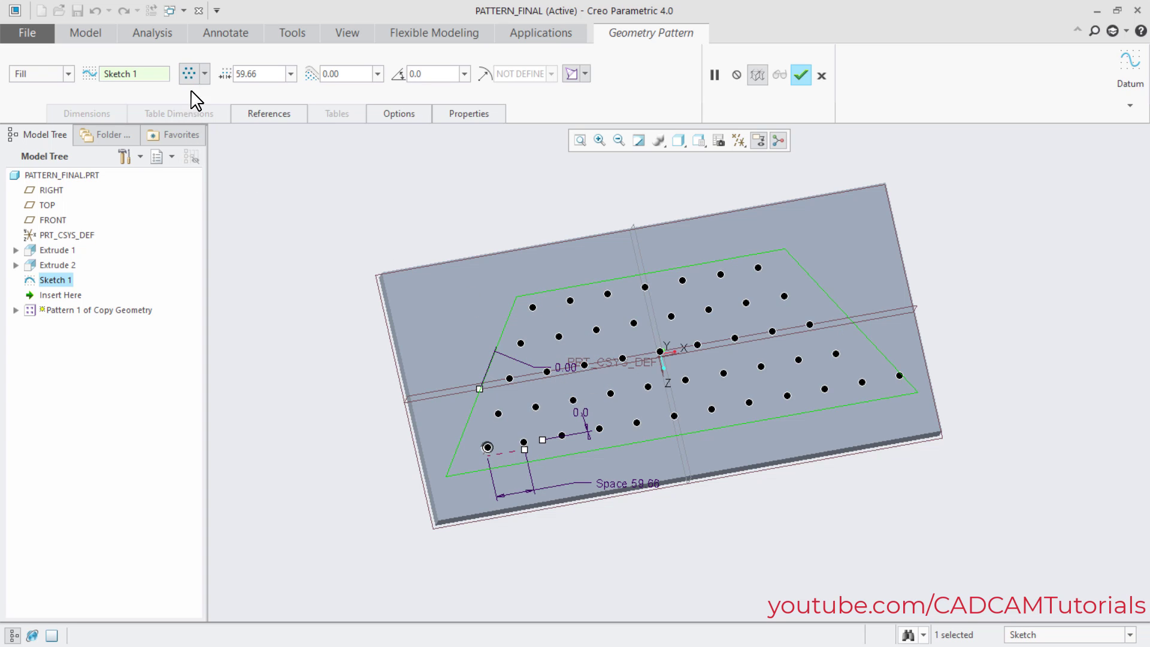
left_click(204, 74)
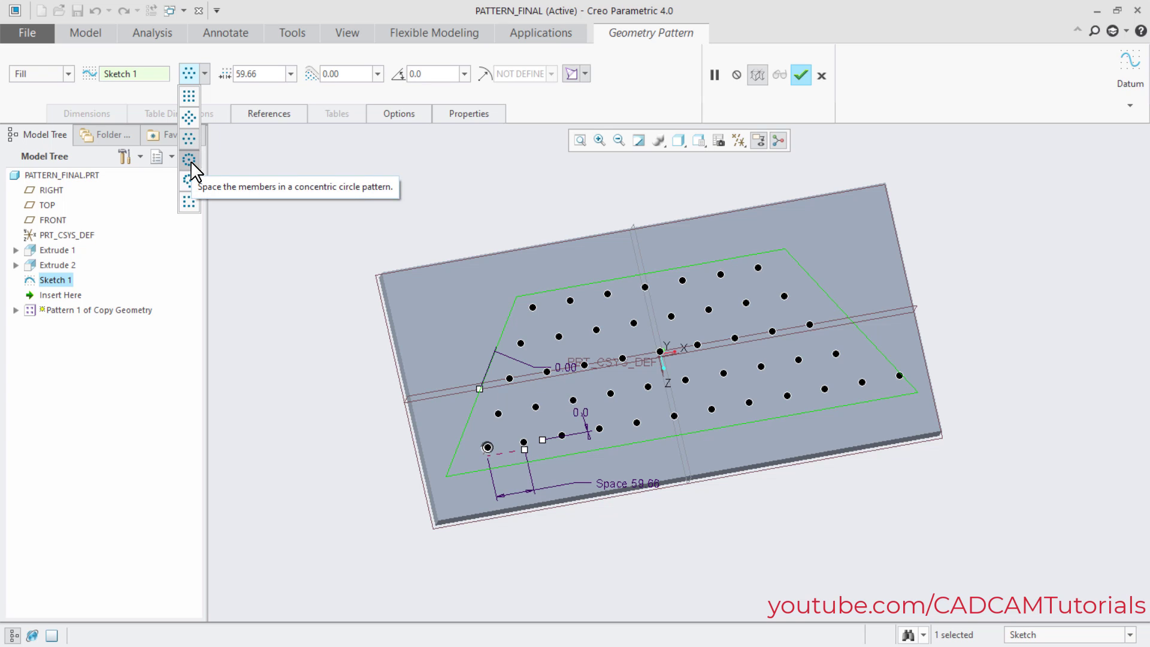
left_click(190, 160)
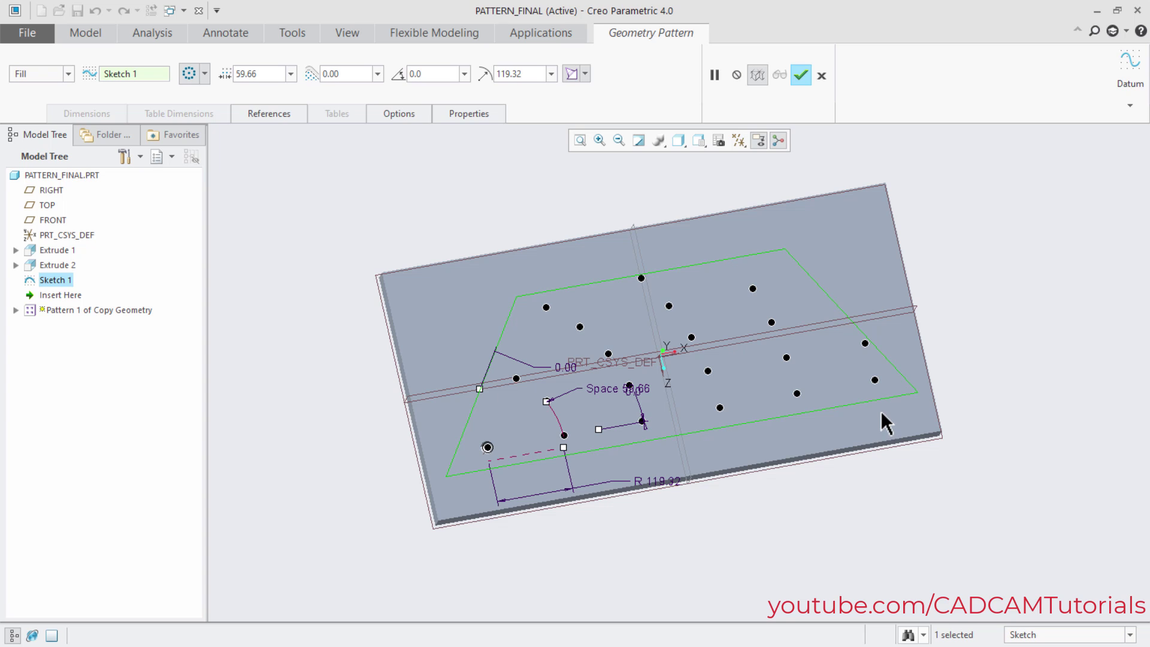
left_click(205, 74)
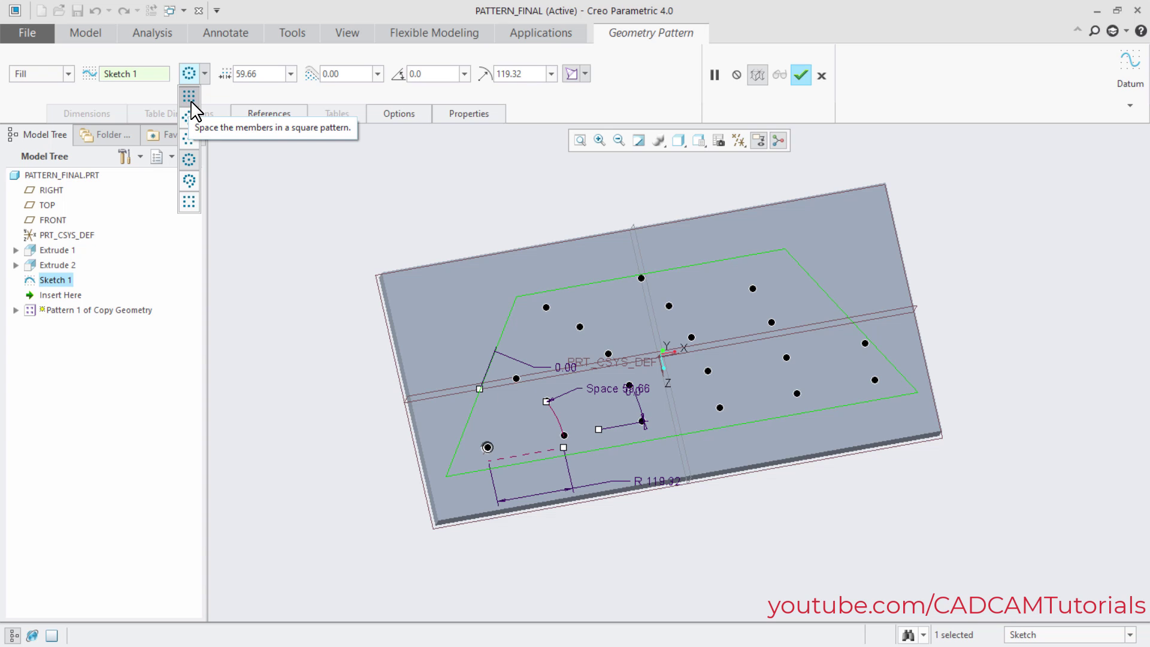
left_click(190, 98)
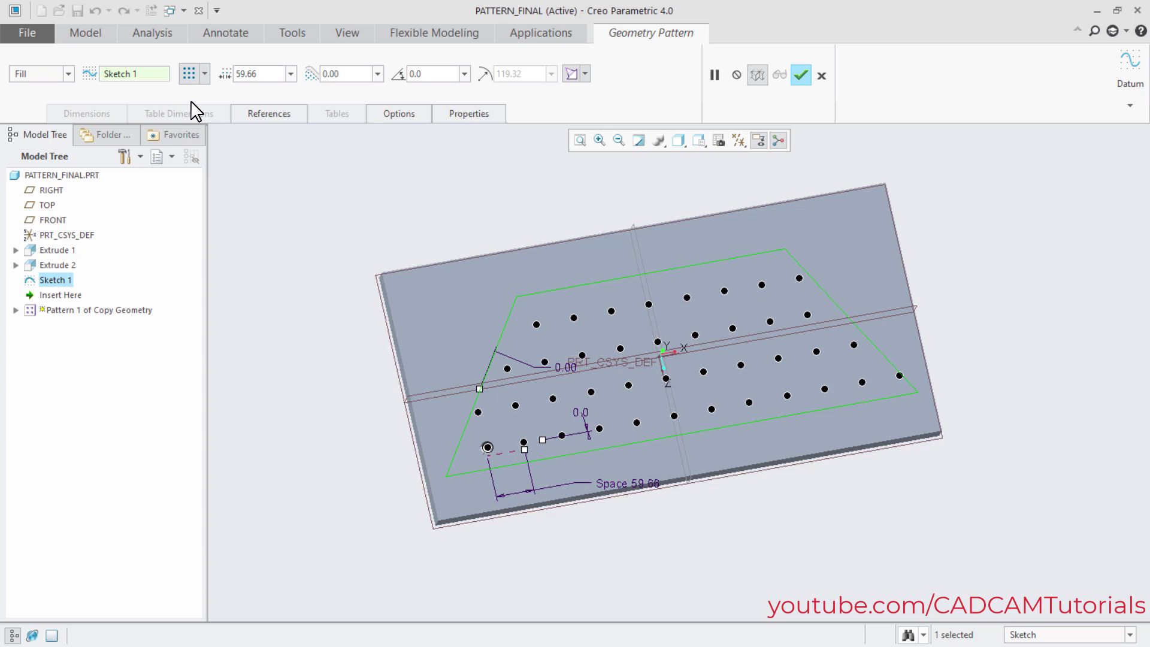
Step: Set the spacing between the fill pattern's members to 40
double_click(267, 73)
type("4")
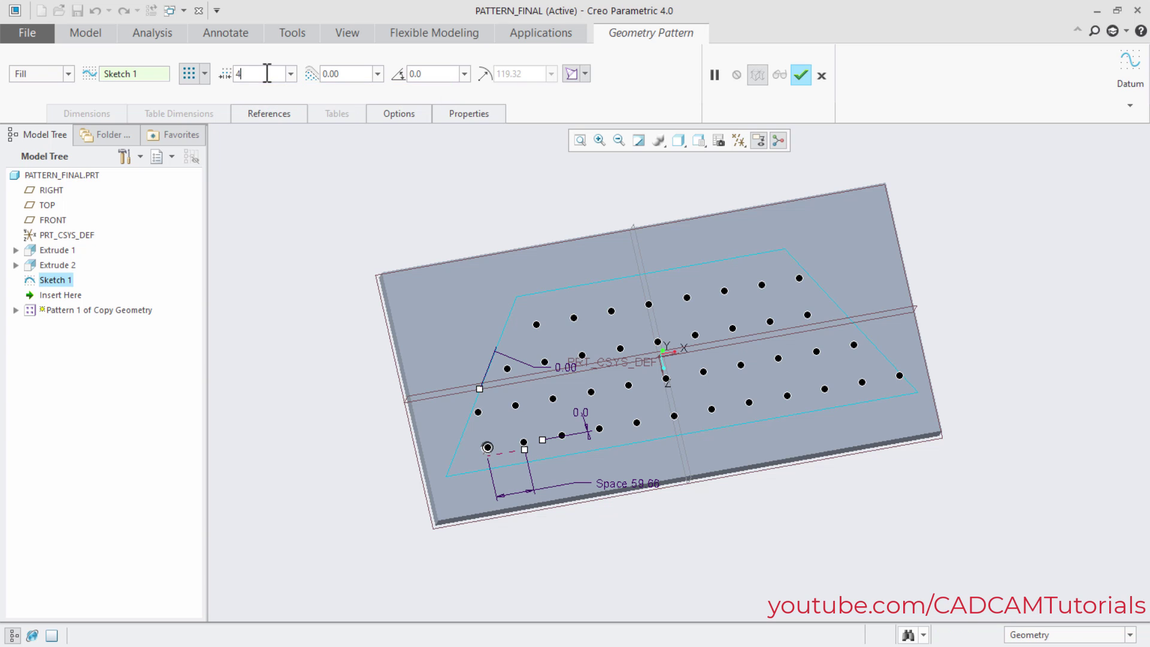
type("0")
key("Return")
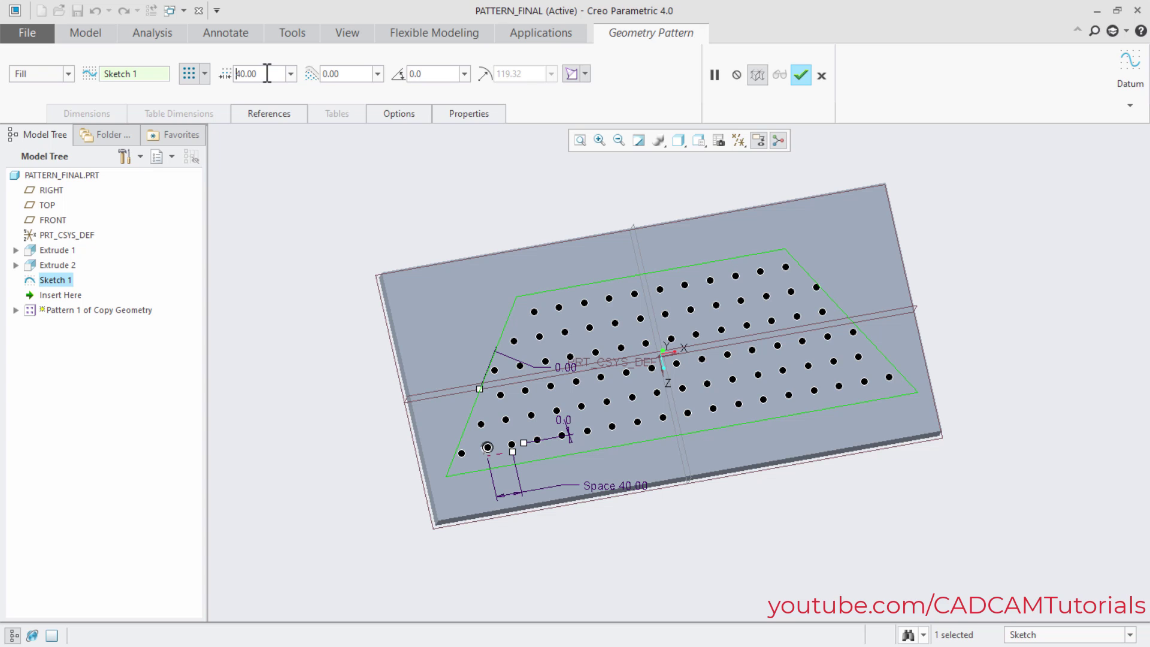
Step: Set the minimum distance between the fill pattern's members and the sketch boundary to 20
double_click(341, 73)
type("20")
key("Return")
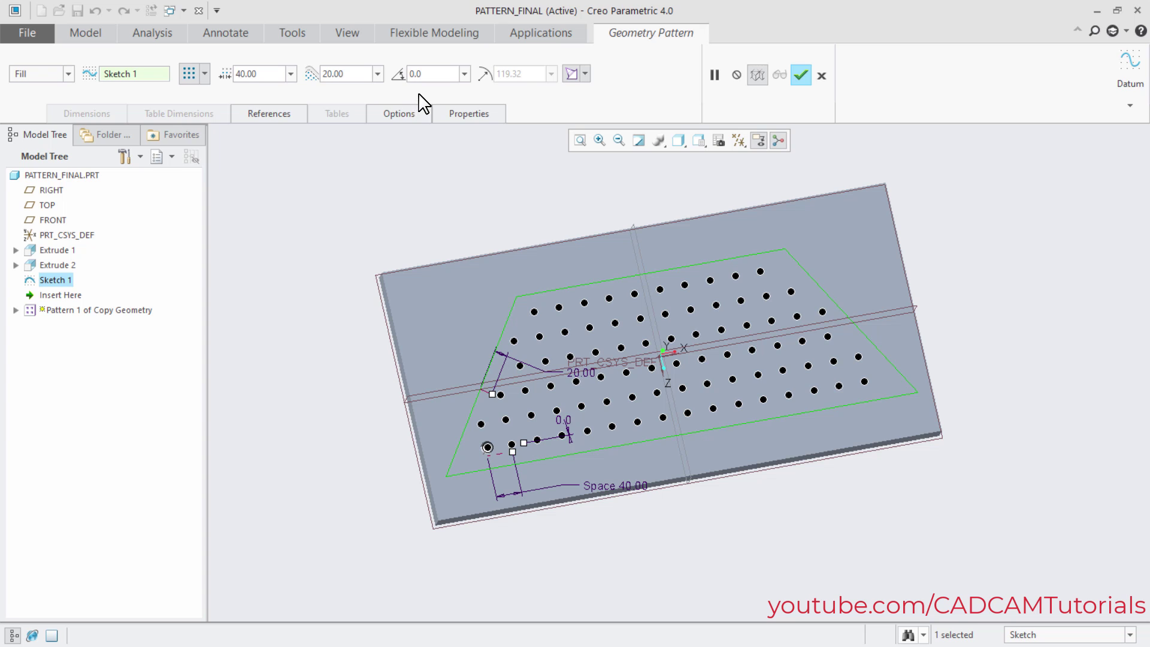
Step: Set the fill pattern's grid rotation to 20 degrees and complete the geometry pattern
left_click(432, 75)
type("20")
key("Return")
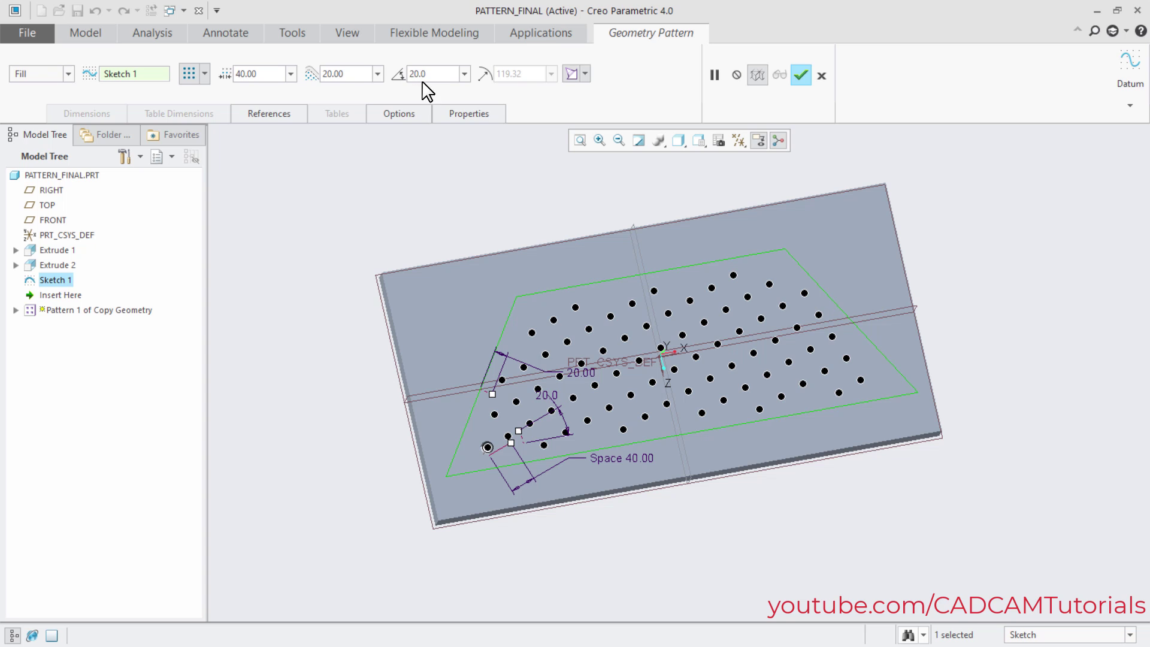
left_click(801, 76)
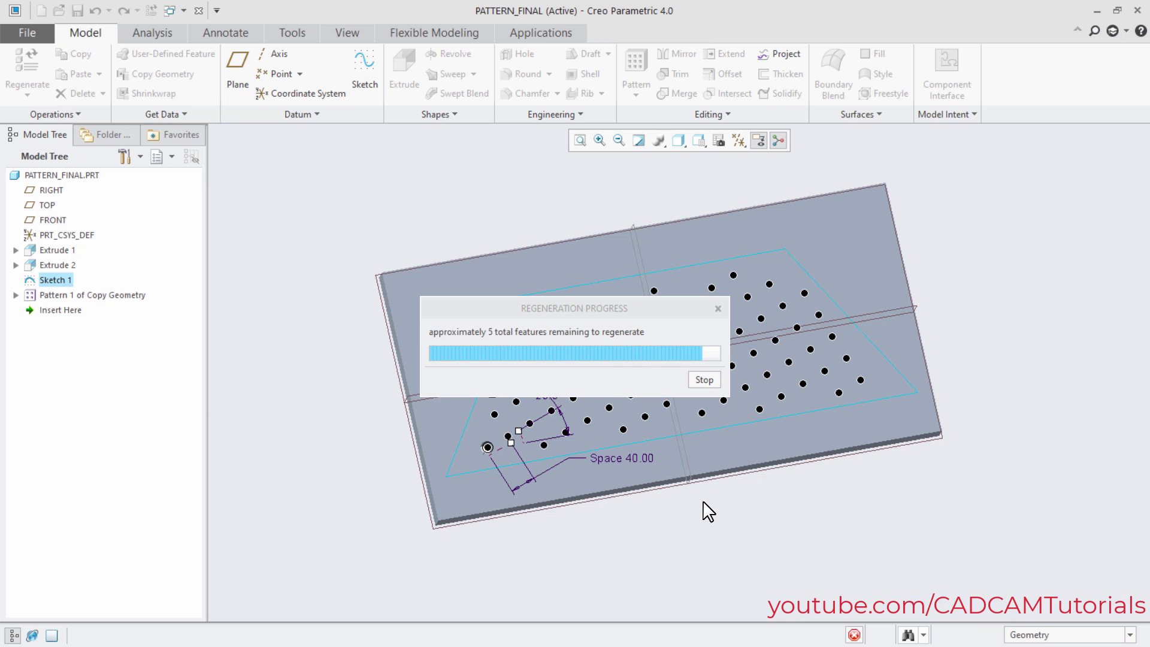
left_click(681, 551)
middle_click_drag(681, 551, 659, 536)
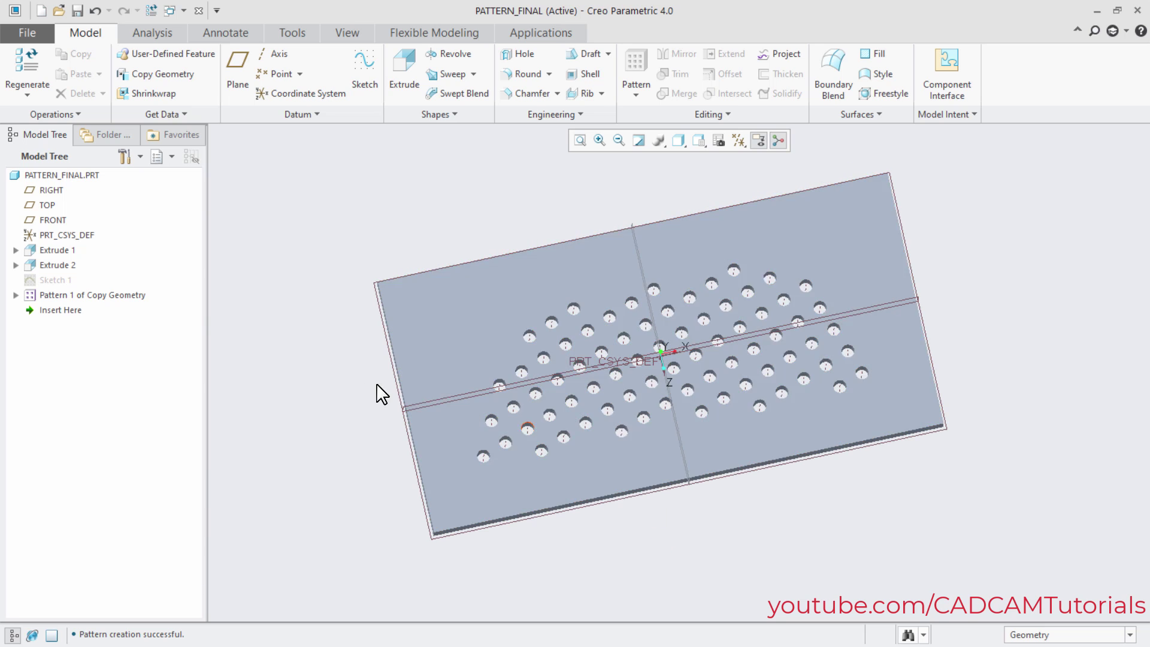
Step: Edit the definition of the hole's geometry pattern and try the diamond and hexagon layouts for the fill
left_click(86, 296)
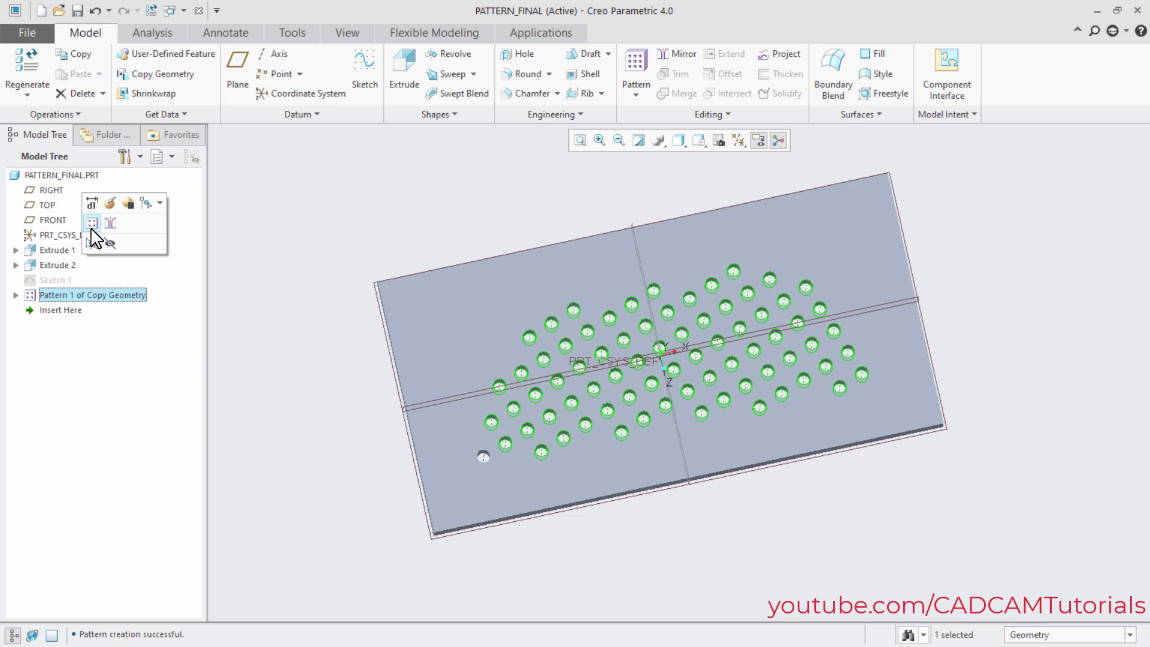
left_click(111, 204)
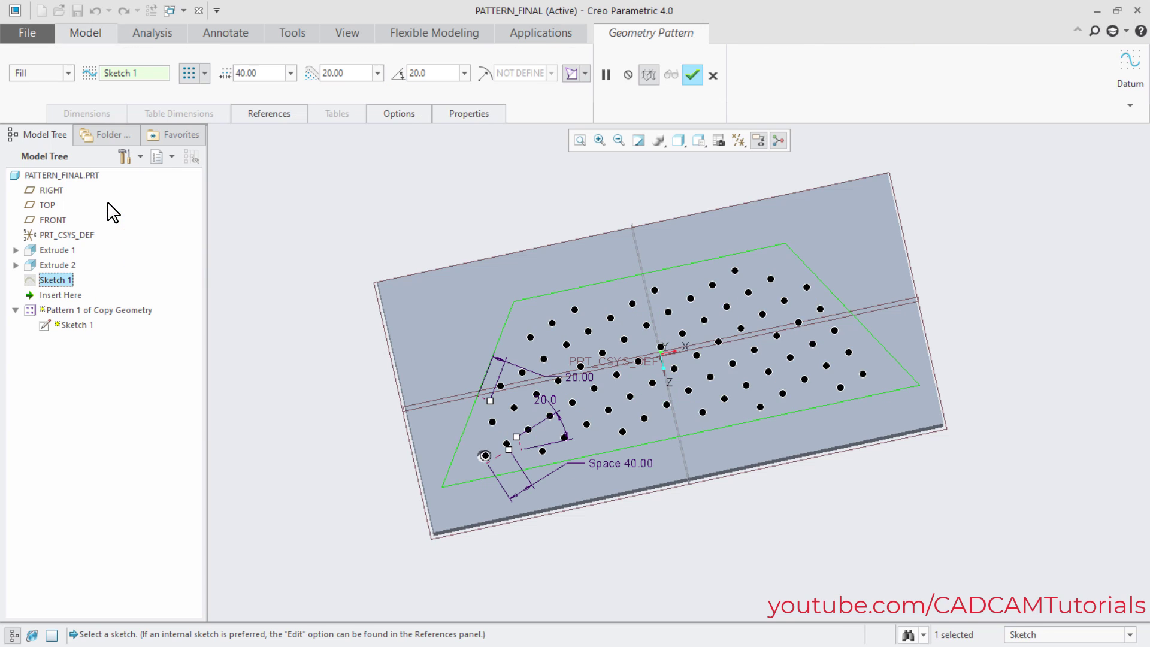
left_click(204, 73)
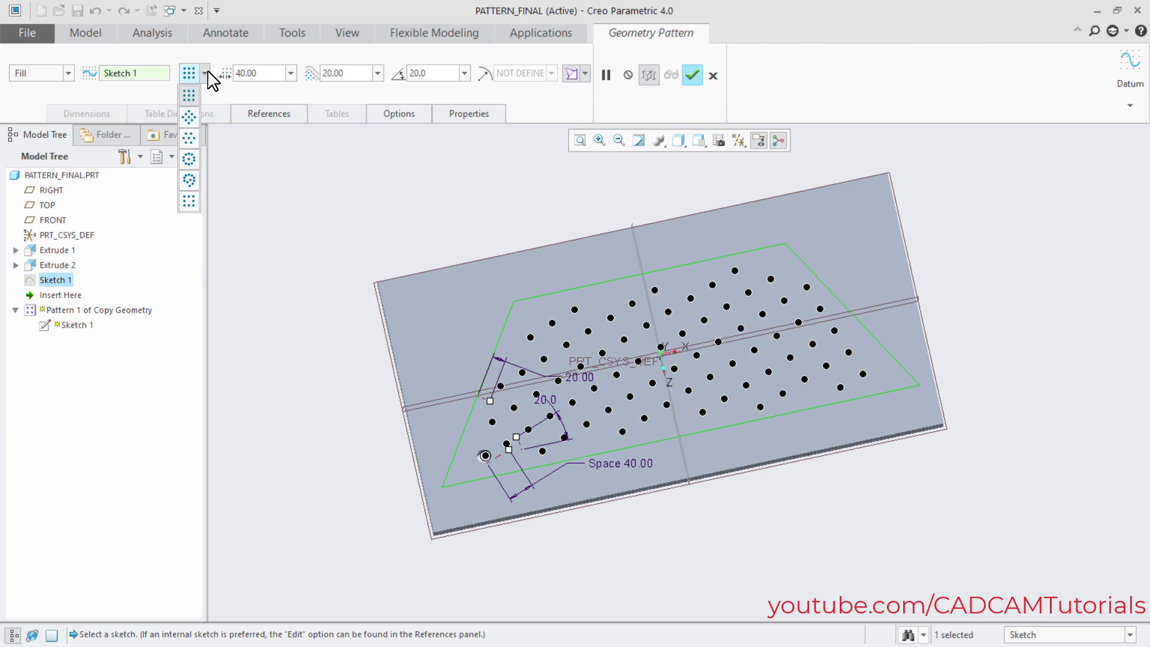
left_click(188, 118)
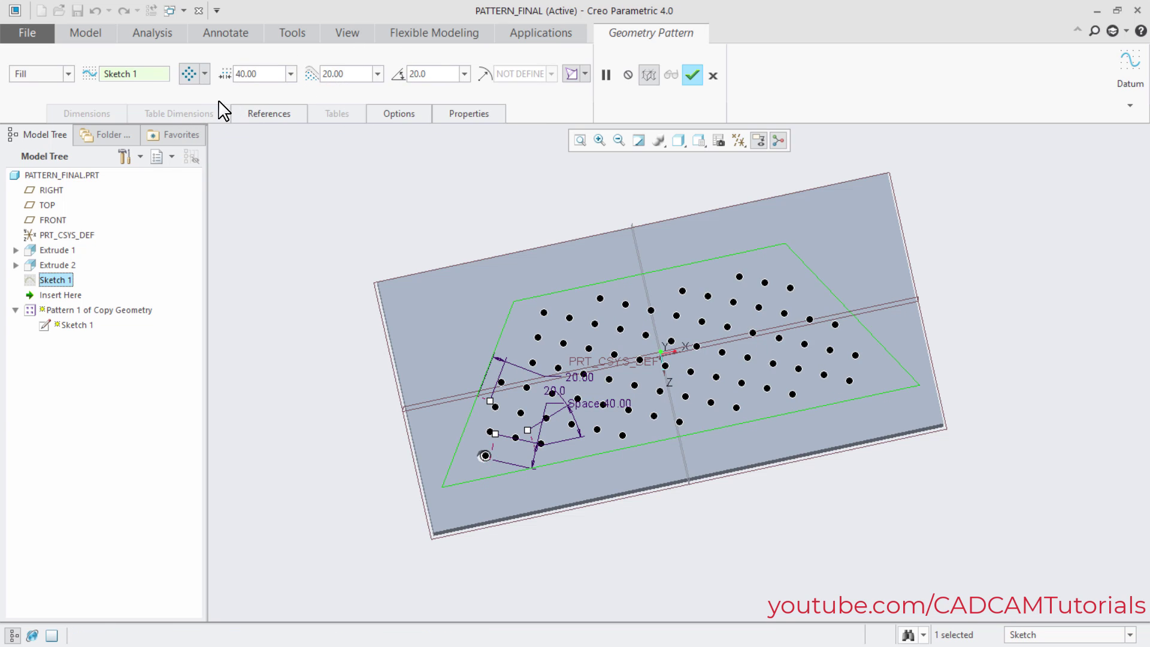
left_click(204, 74)
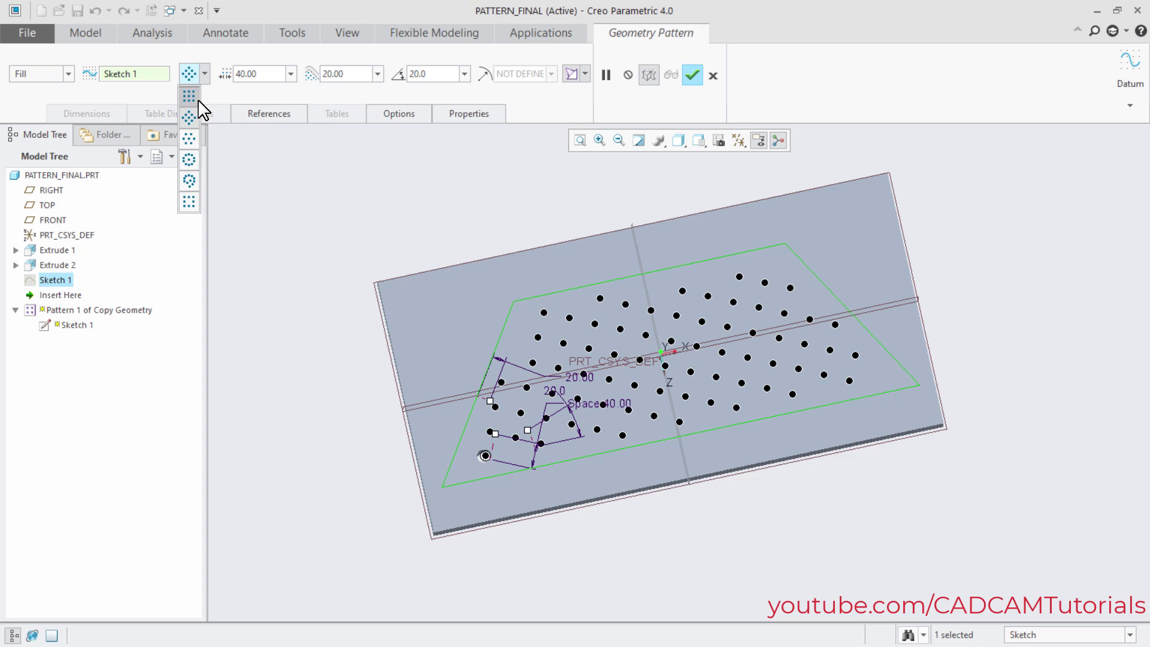
left_click(188, 138)
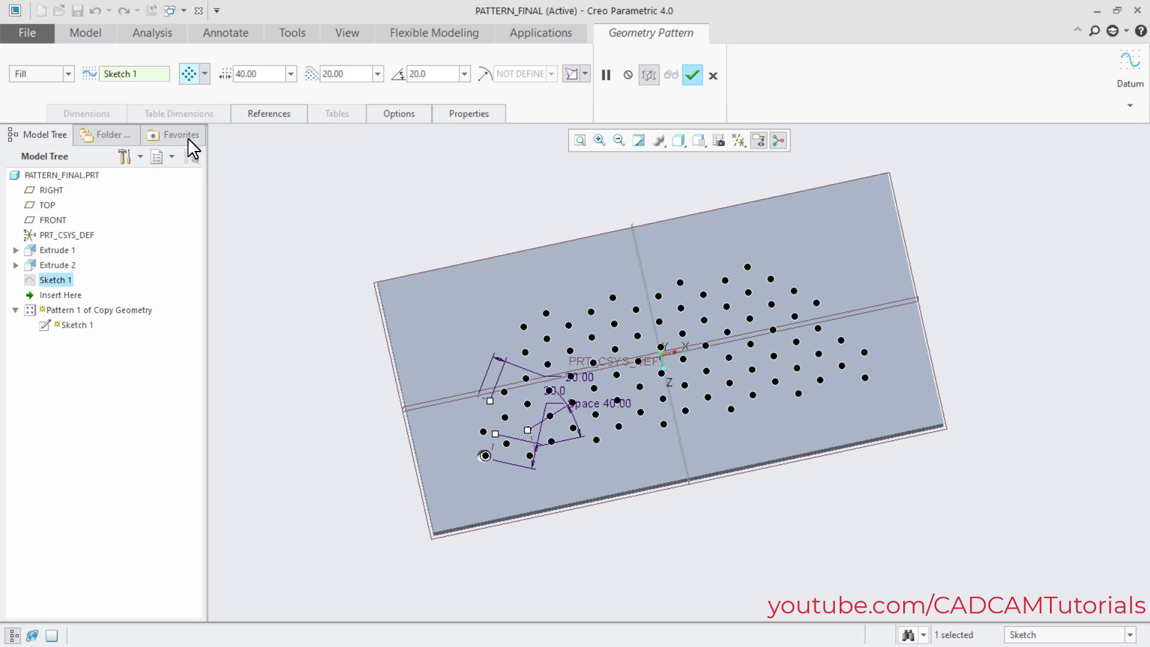
Step: Switch the fill to the concentric circle layout with a rotation of 0 and a radial spacing of 40
left_click(204, 74)
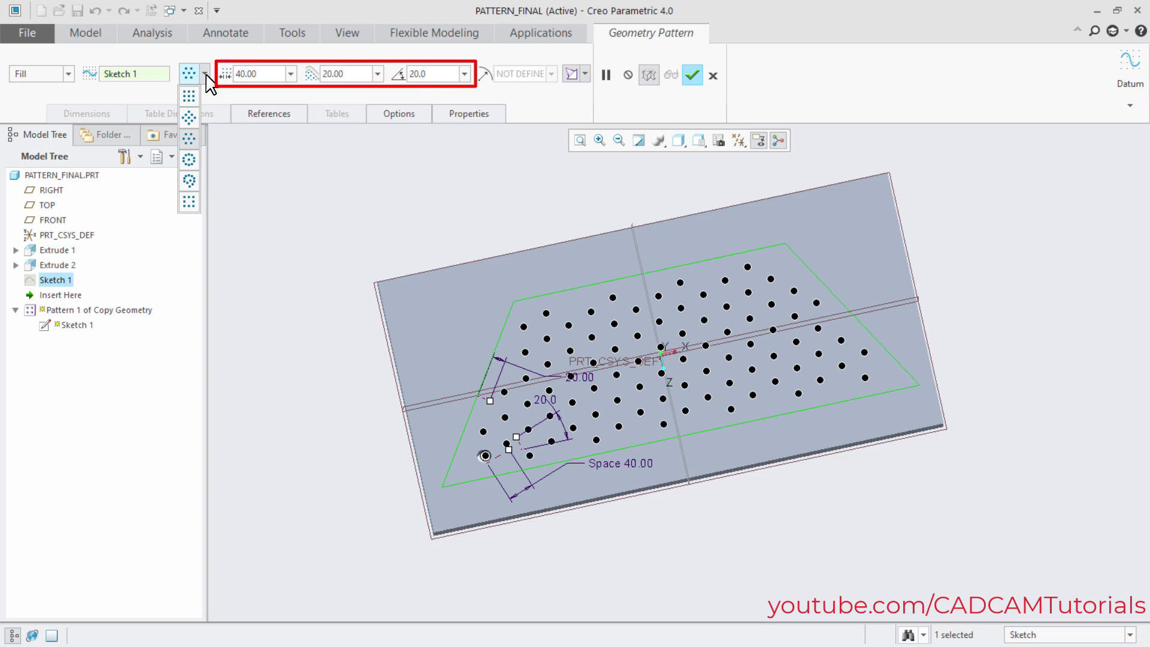
left_click(187, 159)
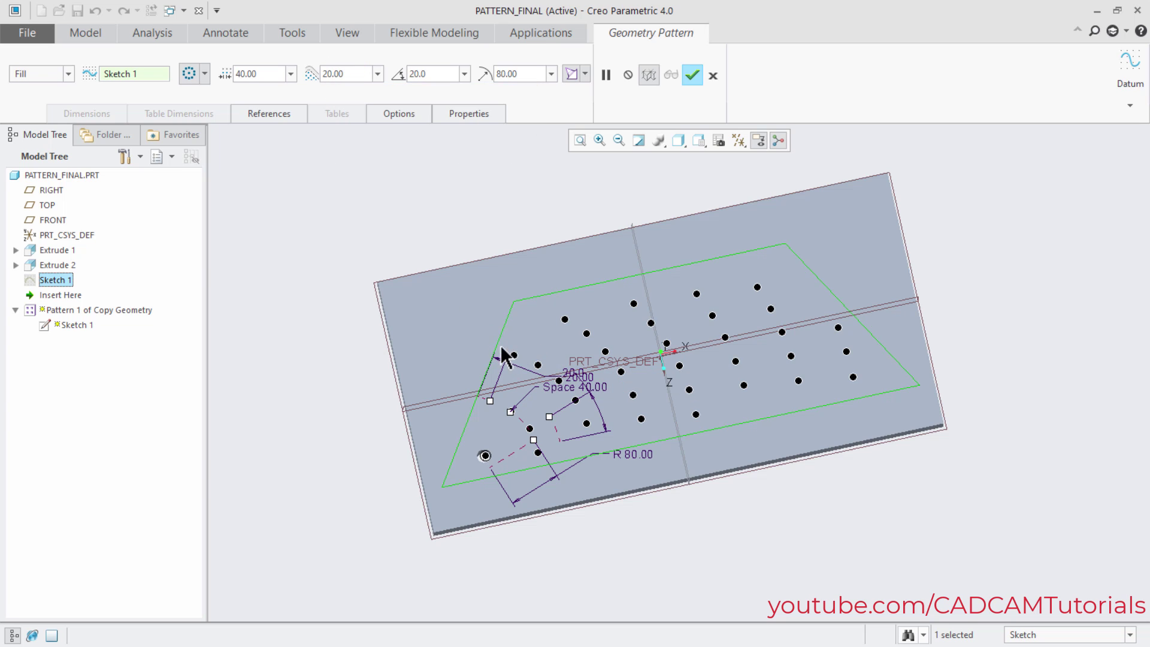
left_click(440, 75)
type("0")
key("Return")
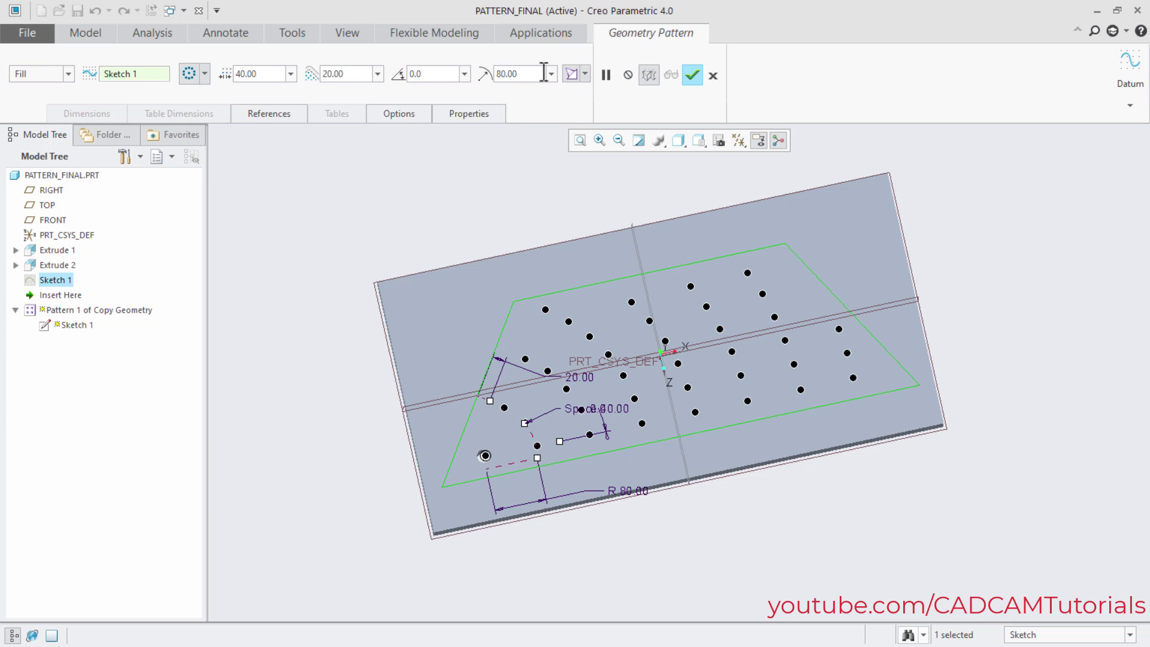
double_click(519, 77)
type("40")
key("Return")
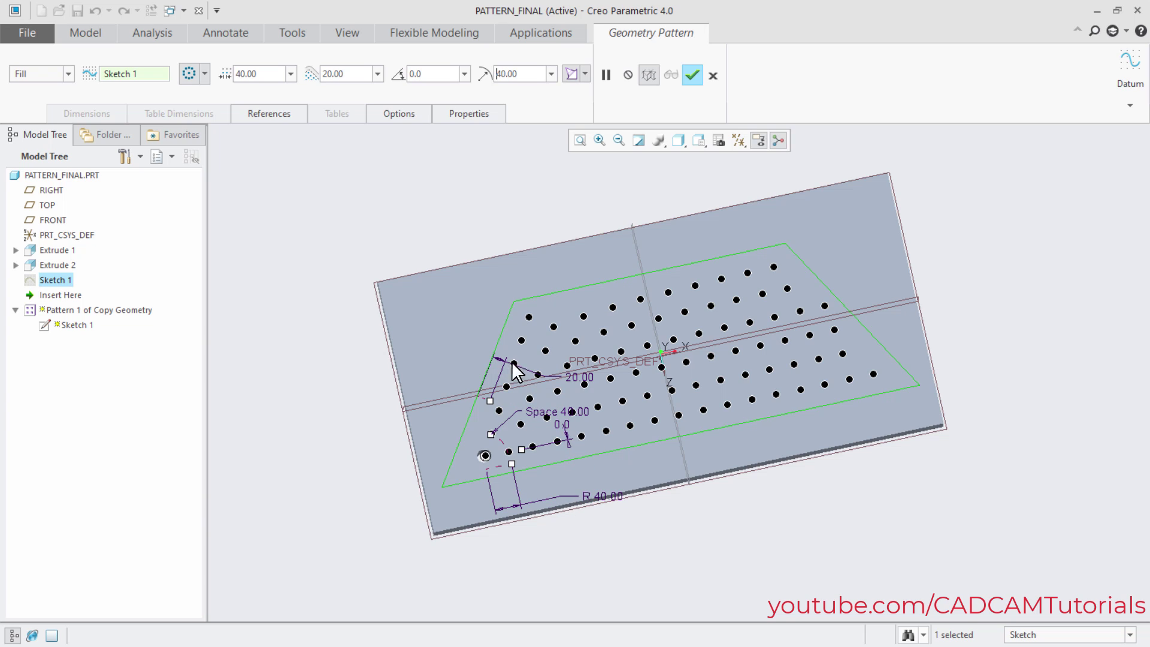
Step: Switch the fill to the spiral layout and set its radial spacing to 60
left_click(204, 73)
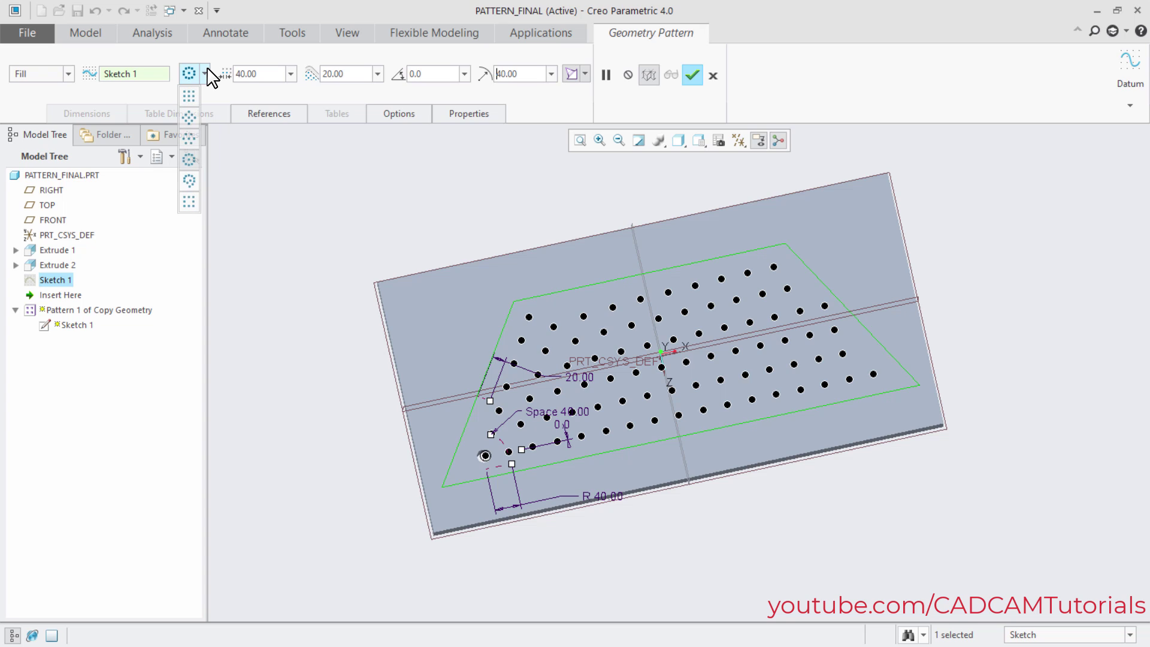
left_click(188, 181)
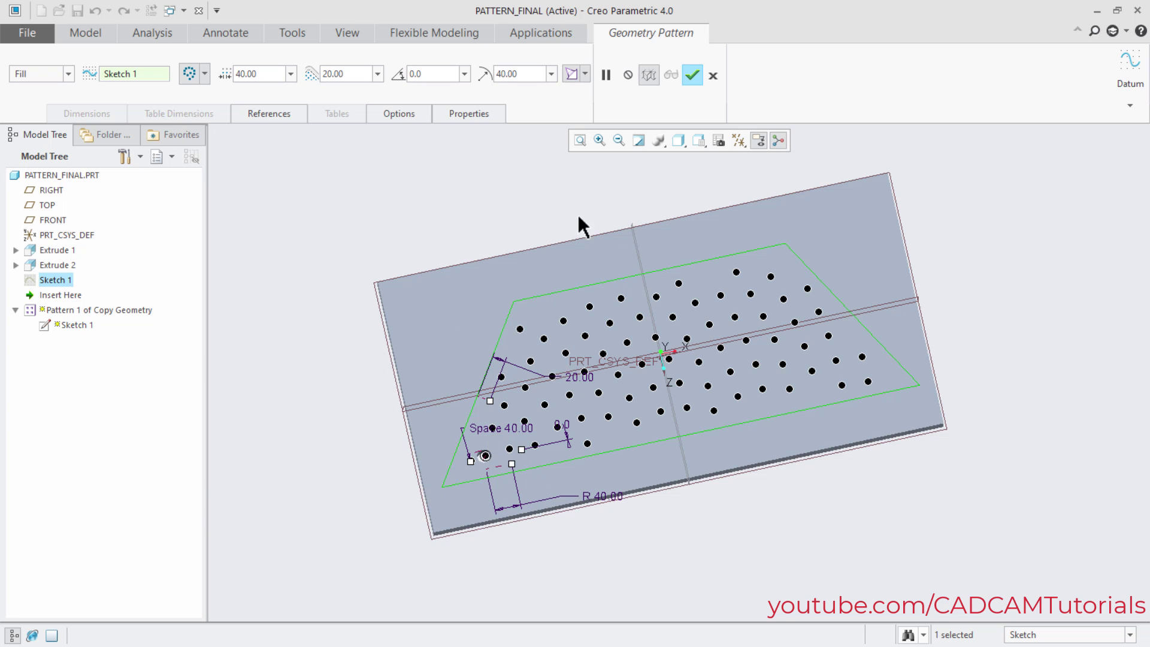
left_click_drag(519, 73, 481, 74)
type("60")
key("Return")
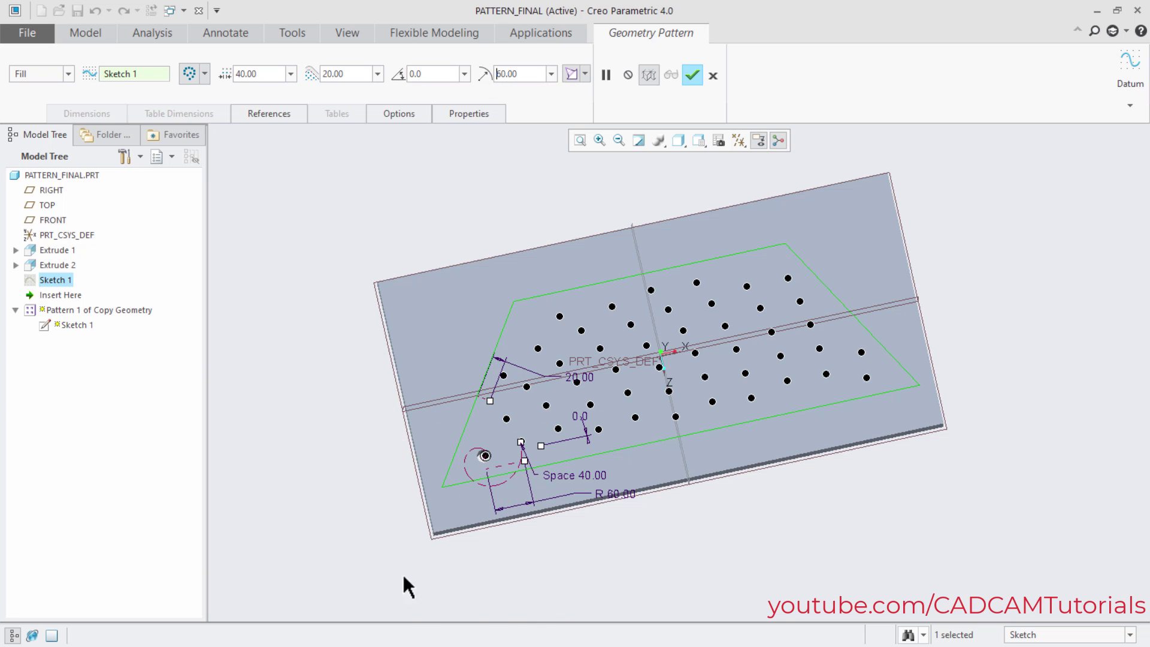
Step: Arrange the pattern members along the boundary sketch's curve and complete the redefined pattern
left_click(205, 74)
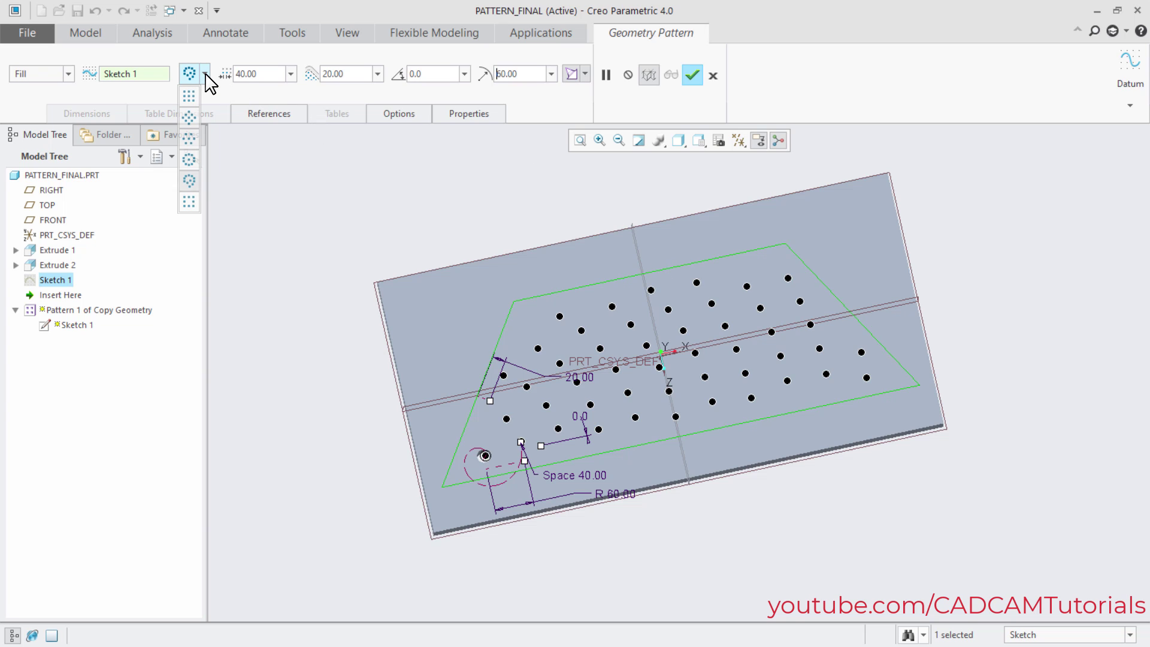
left_click(188, 203)
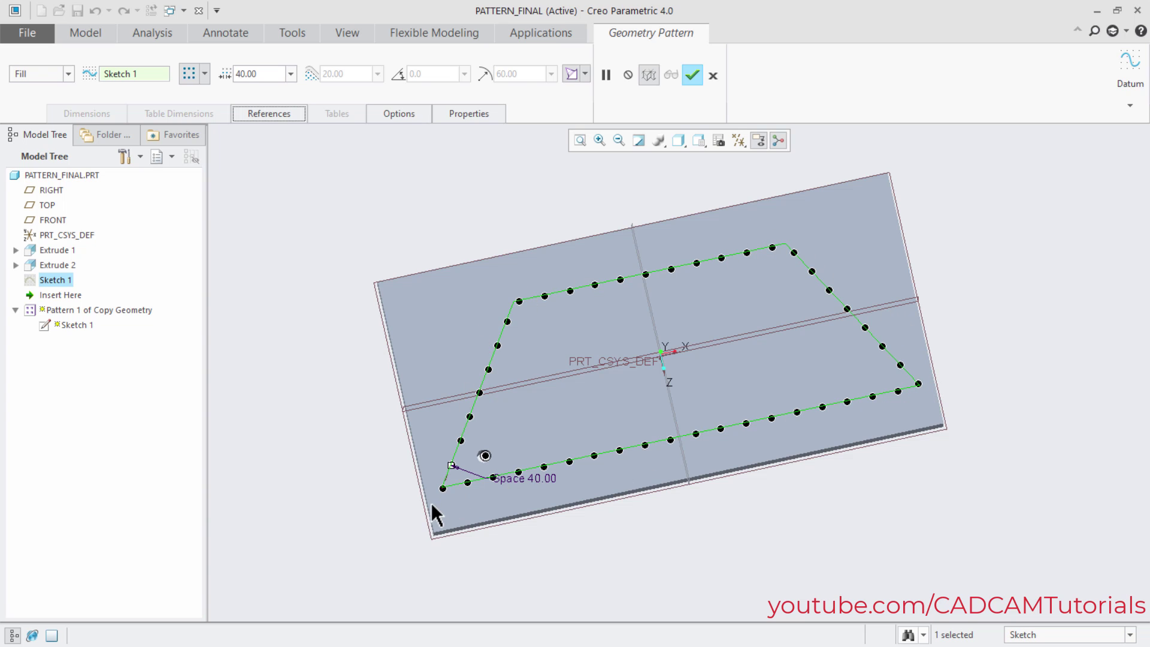
left_click(692, 74)
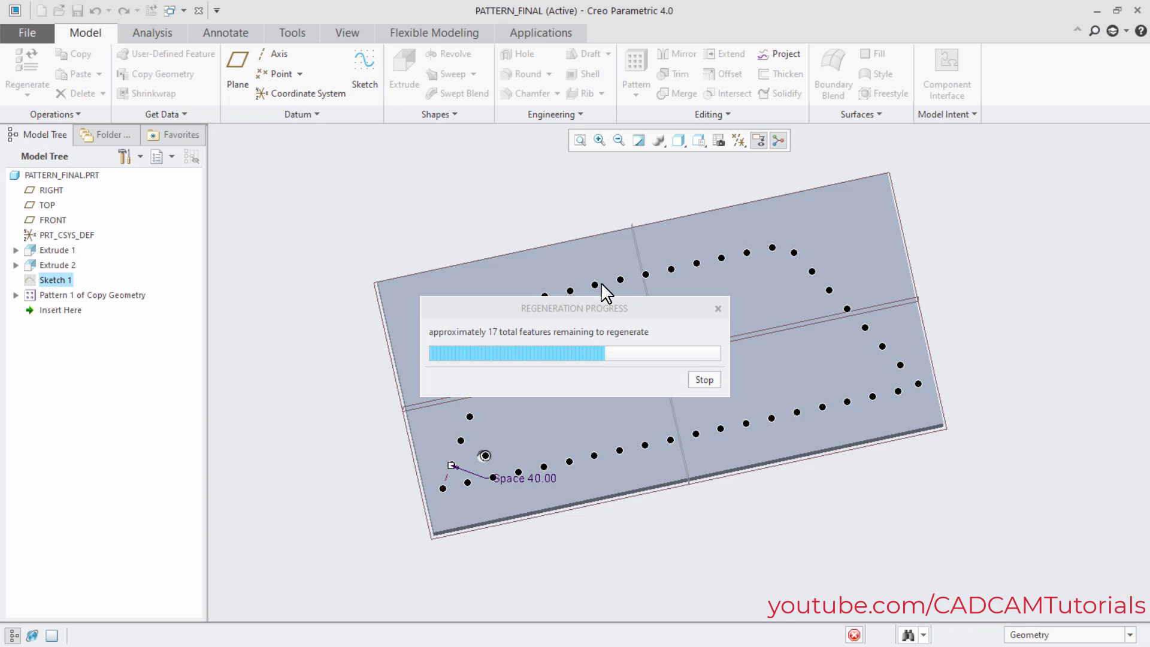
left_click(311, 415)
mouse_move(311, 415)
middle_mouse_down()
mouse_move(462, 416)
mouse_move(487, 429)
mouse_move(454, 416)
middle_mouse_up()
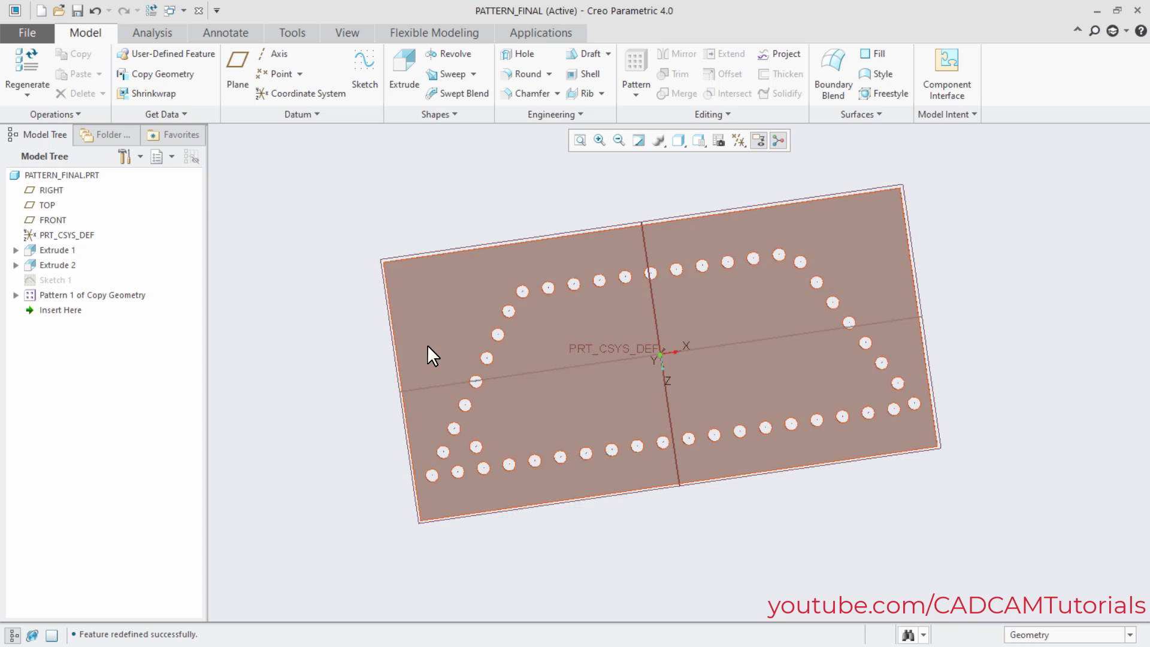
Step: Delete Pattern 1 of Copy Geometry from the part, keeping the original hole
left_click(57, 295)
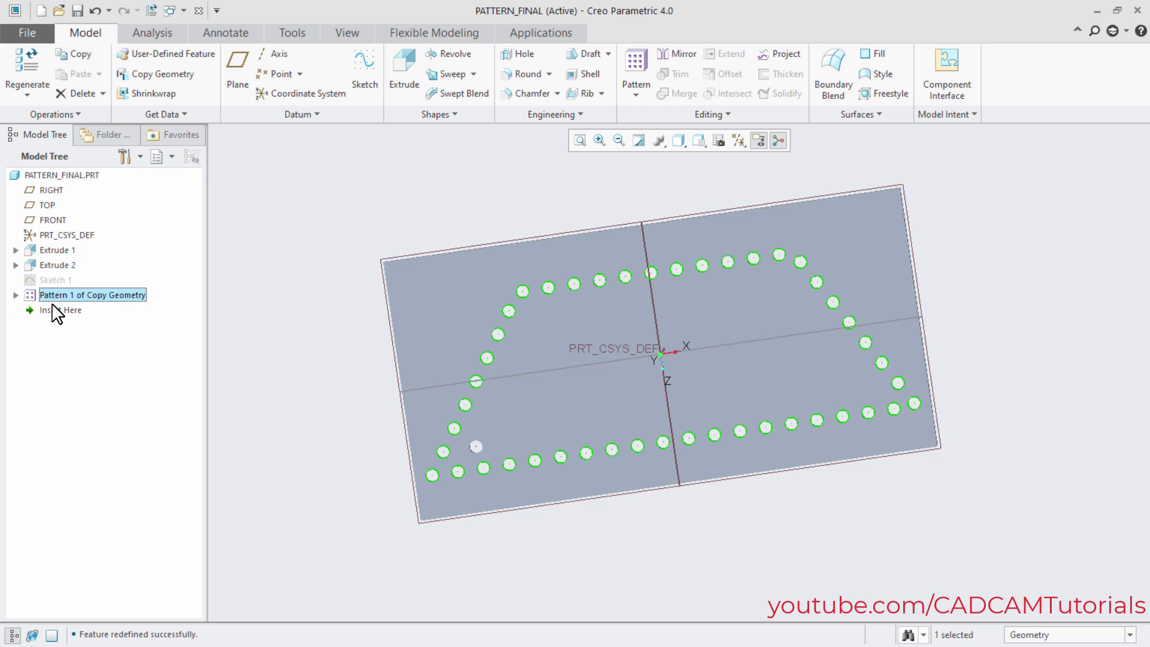
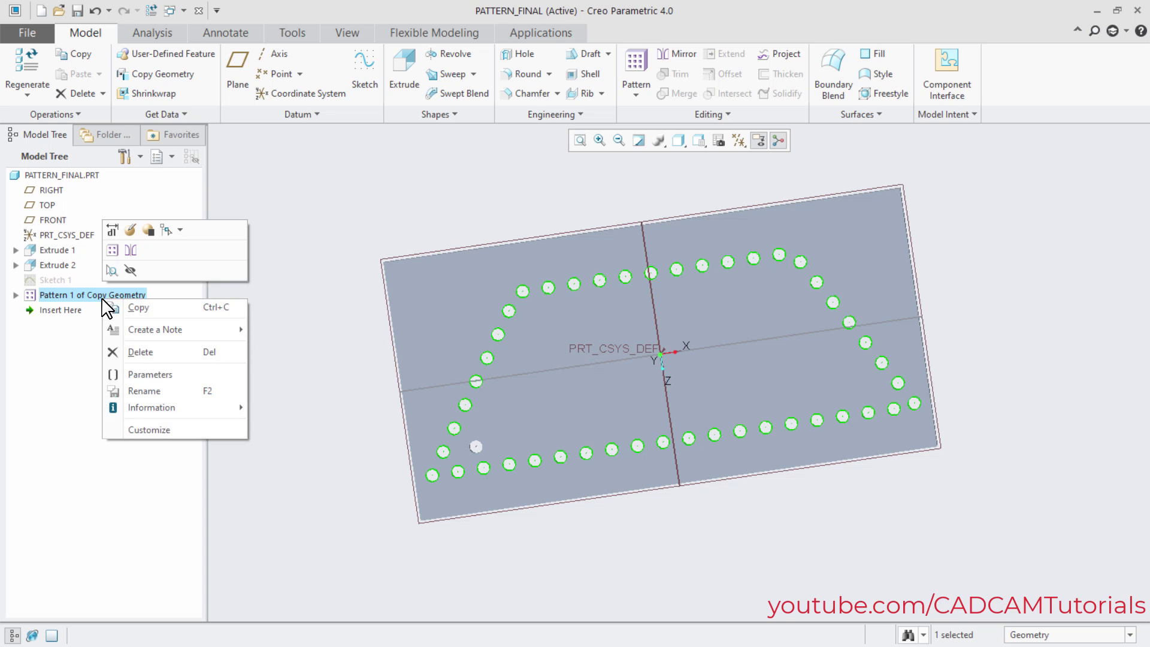
left_click(140, 352)
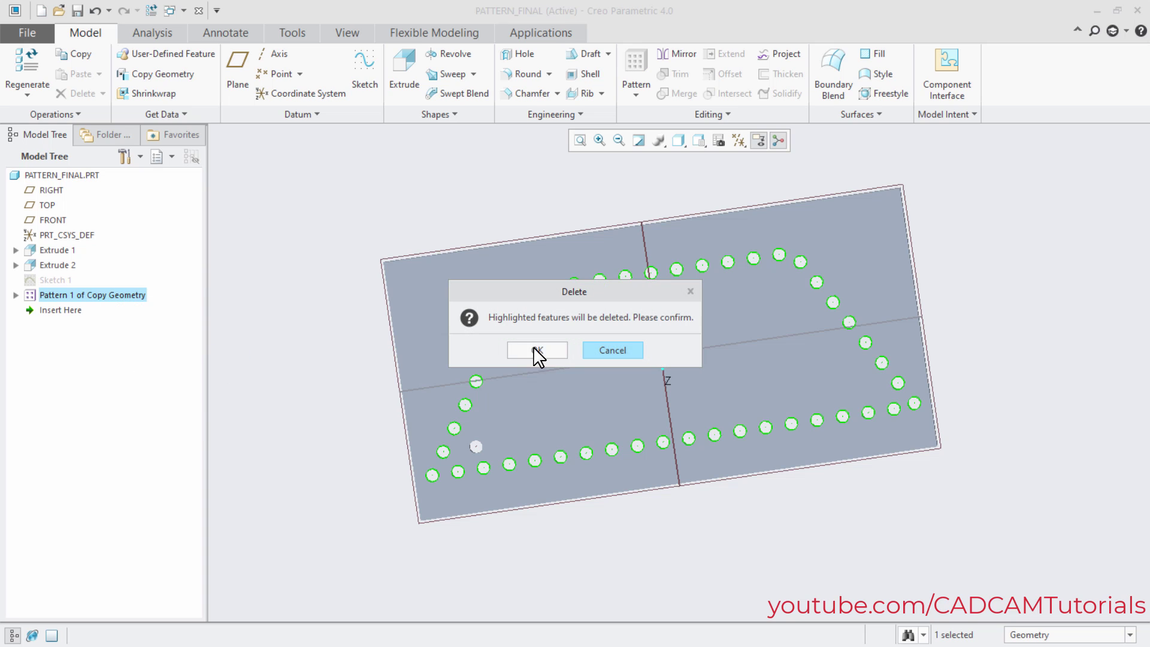
left_click(544, 353)
middle_click_drag(557, 441, 596, 495)
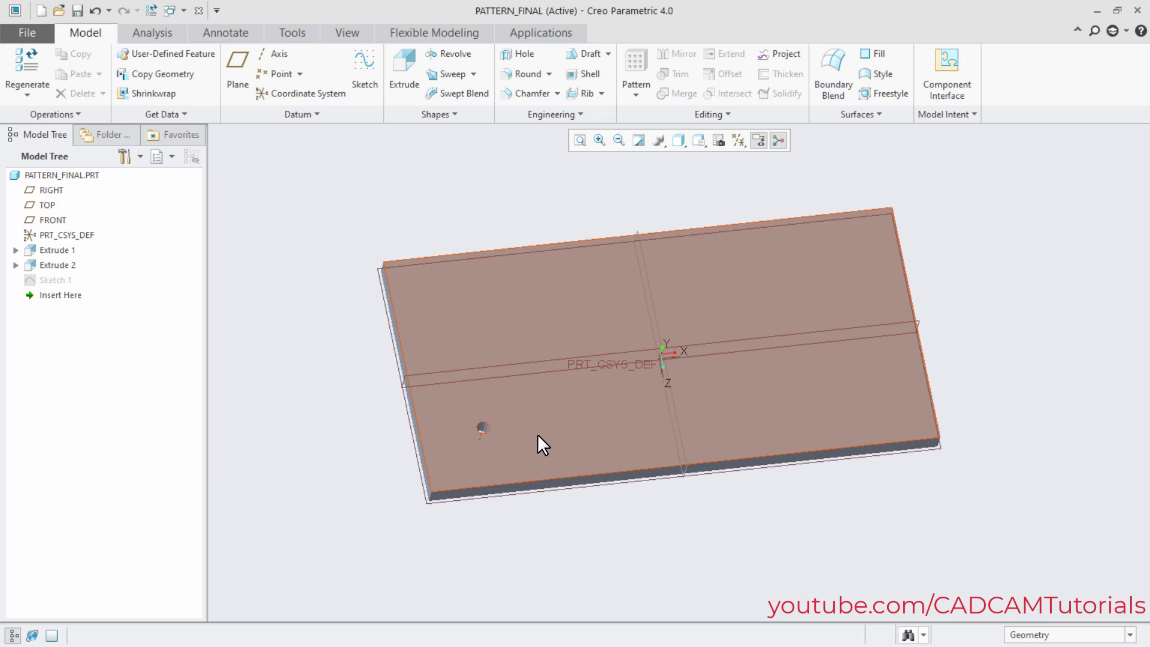
scroll(537, 433, "down", 3)
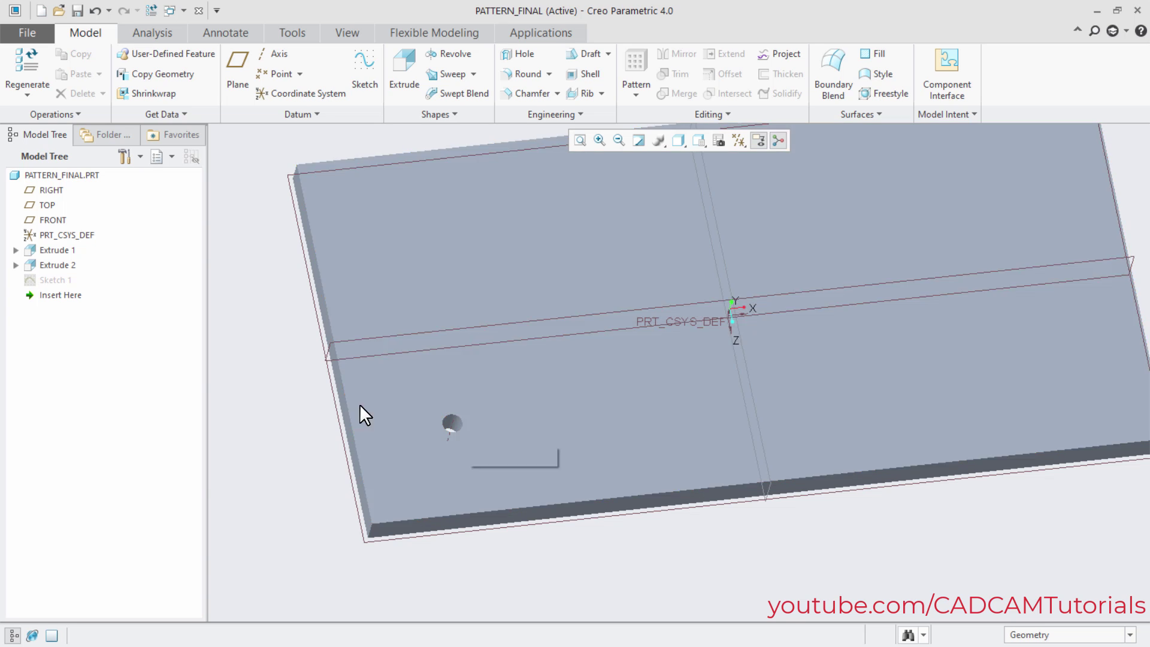
Step: Open the section sketch of Extrude 2, the small hole, for editing
left_click(67, 267)
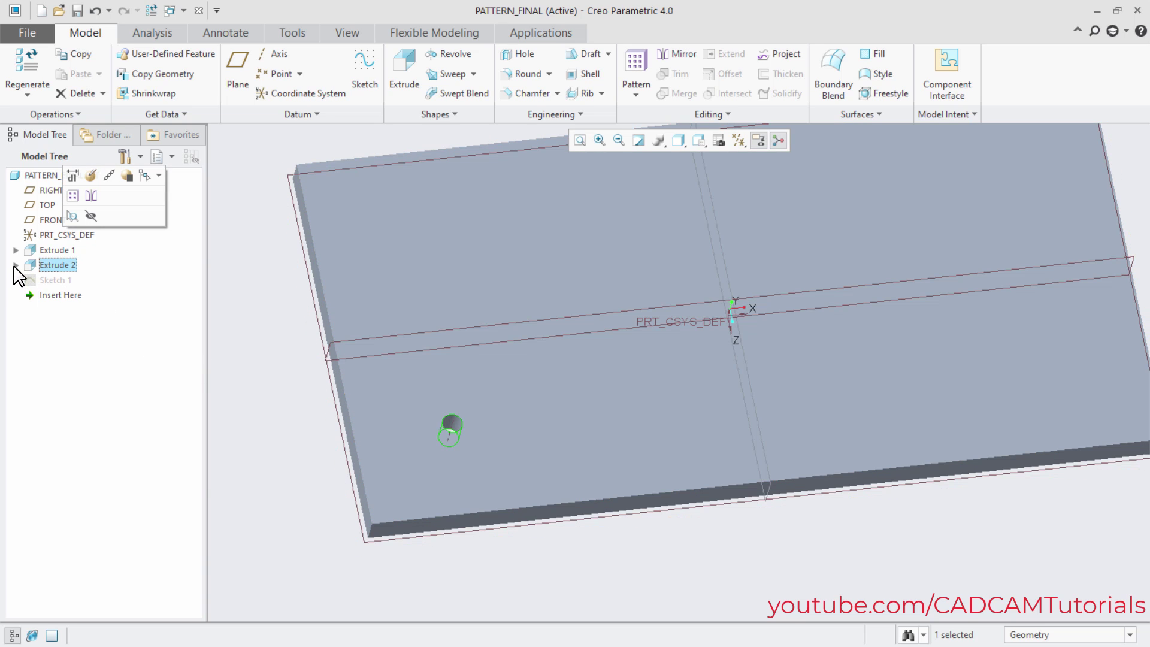
left_click(16, 265)
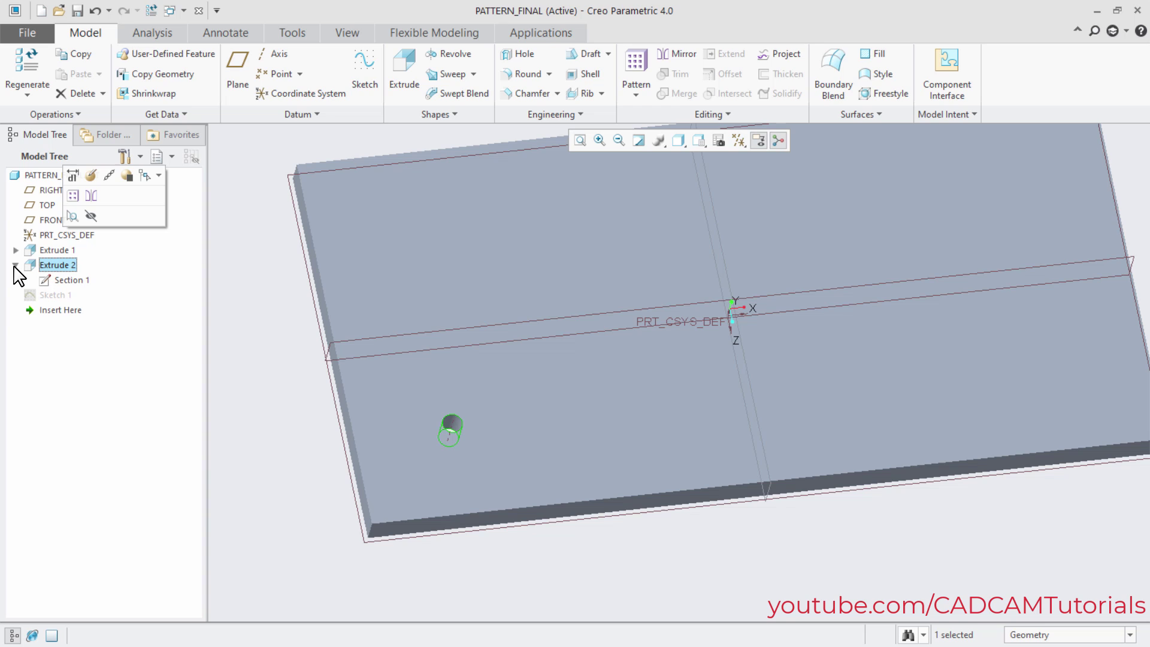
left_click(68, 280)
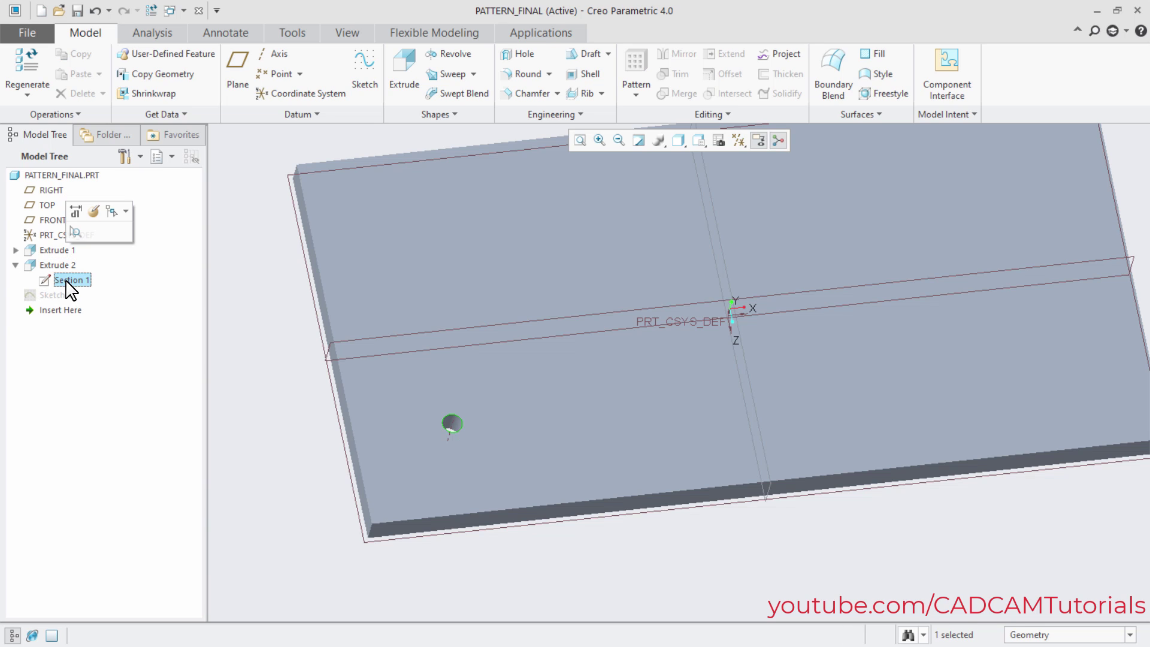
left_click(94, 213)
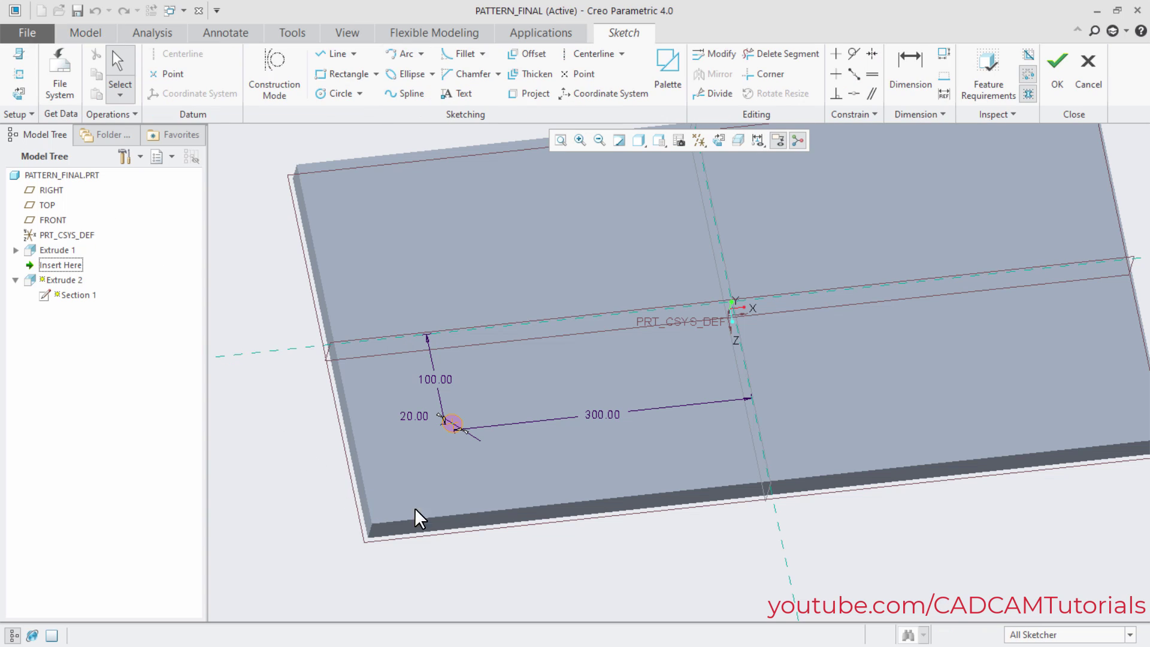
Step: Add the plate's short left edge and long front edge as references for the hole sketch
middle_click_drag(566, 554, 521, 496)
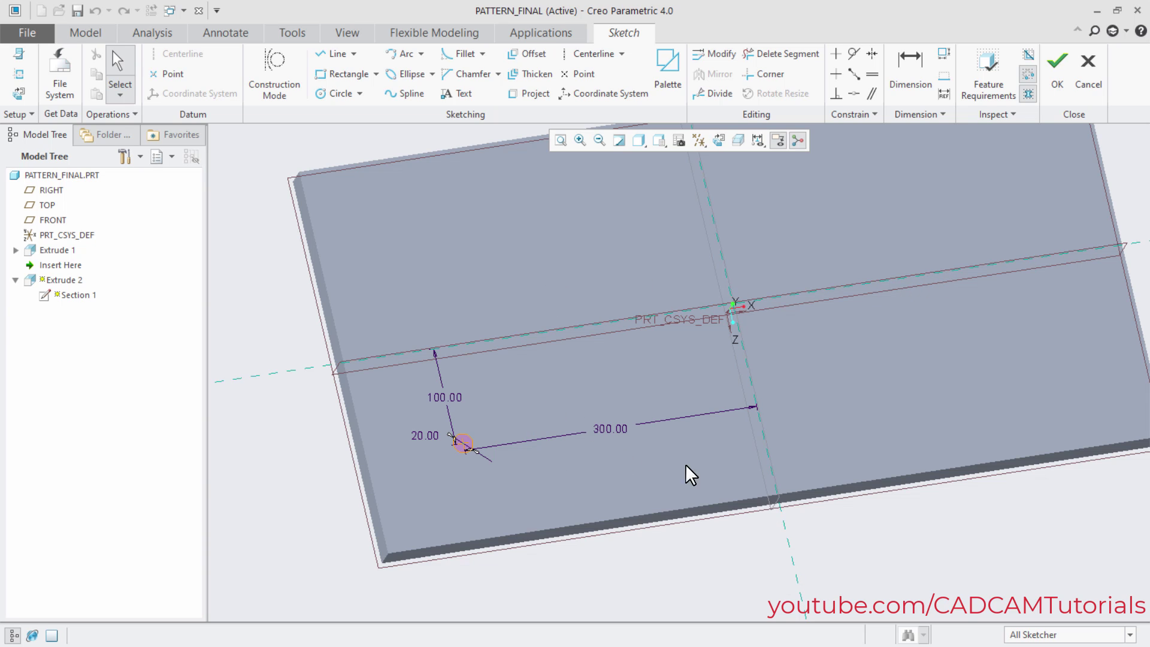
middle_click_drag(691, 474, 733, 542)
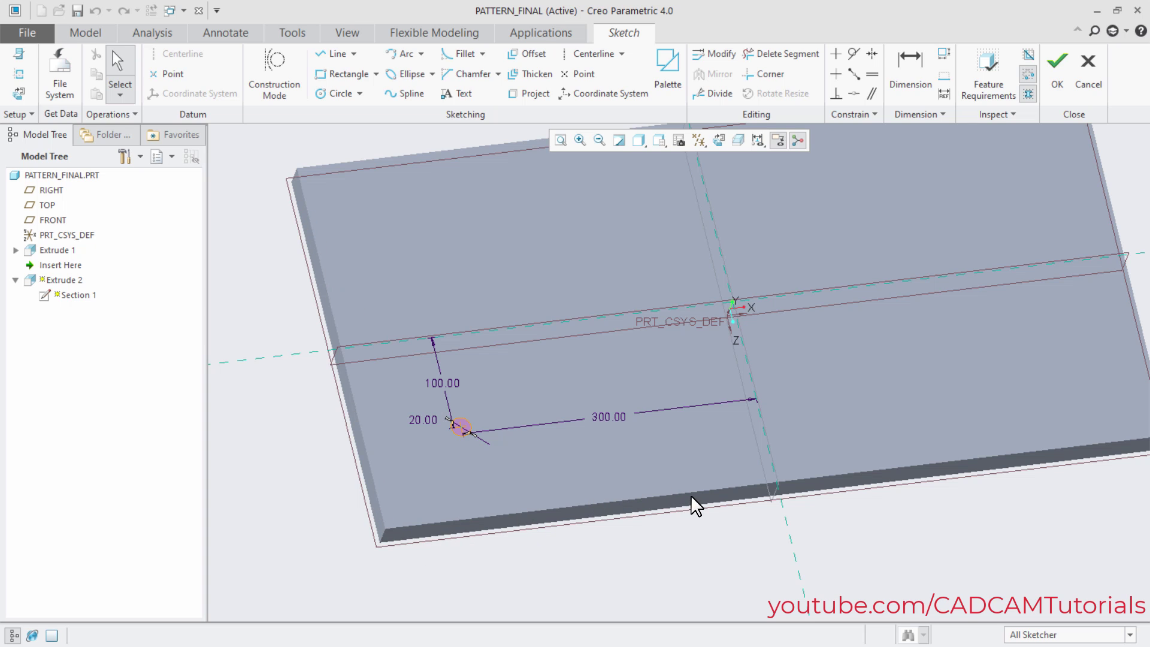
mouse_move(693, 505)
middle_mouse_down()
mouse_move(300, 431)
mouse_move(310, 436)
middle_mouse_up()
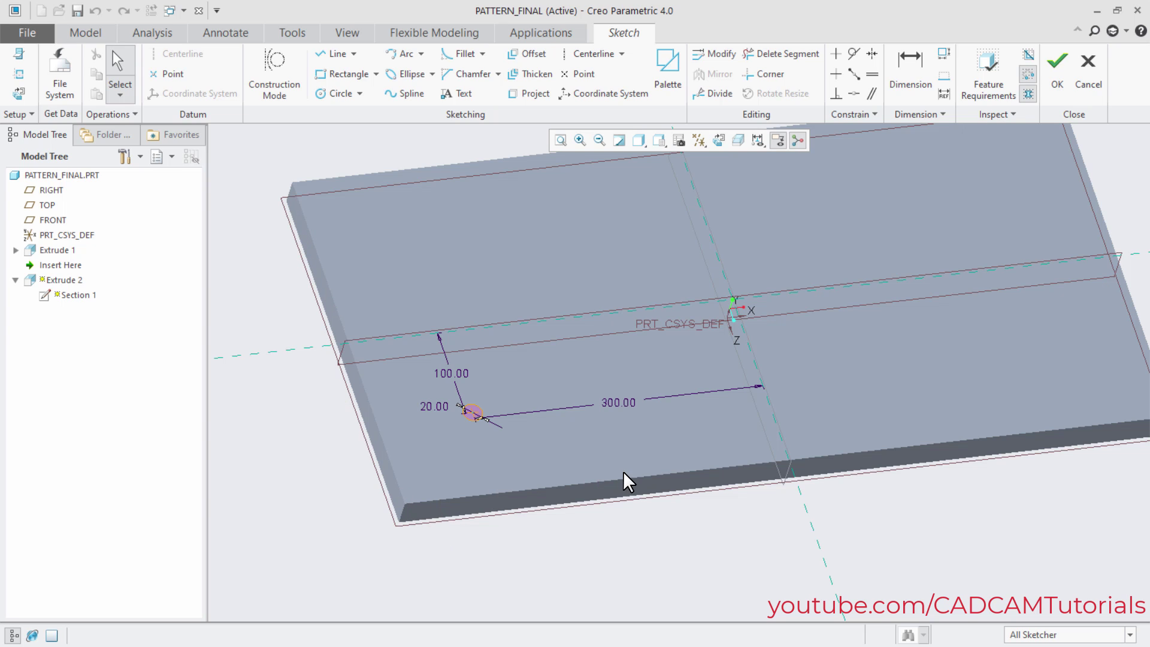
right_click(296, 299)
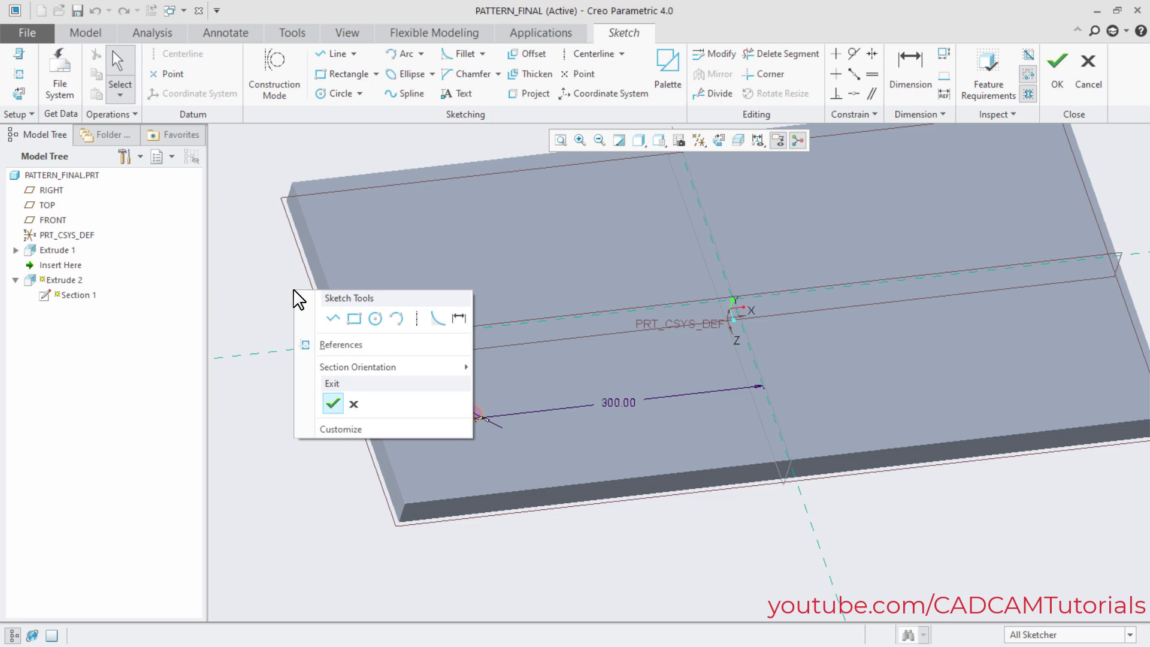
left_click(334, 345)
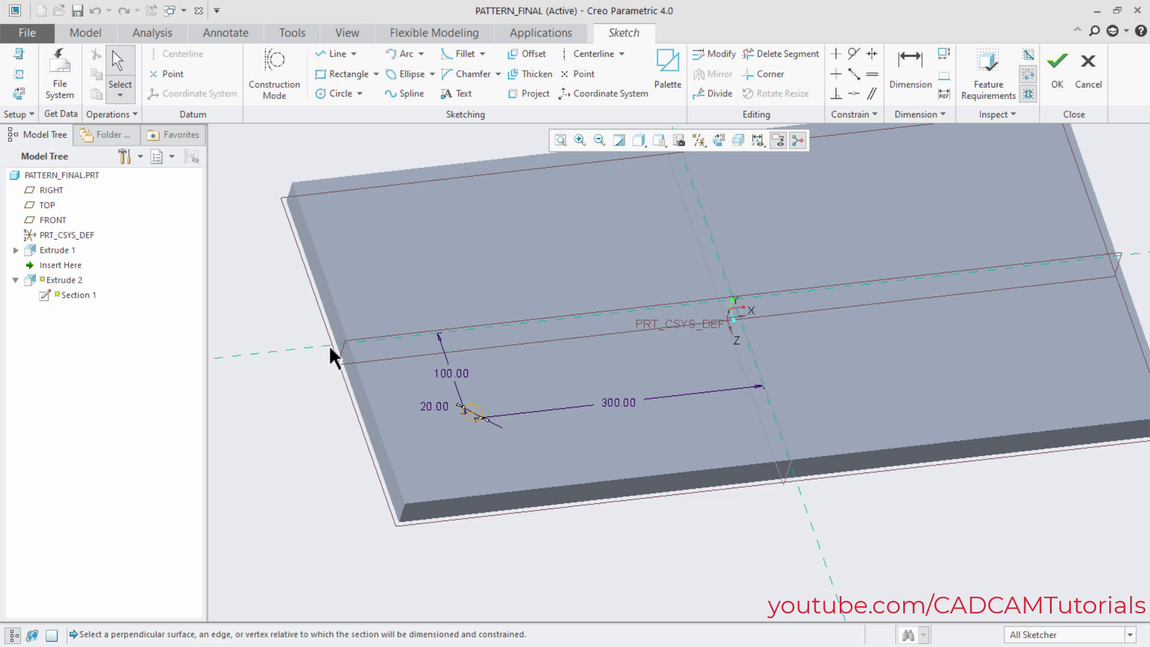
left_click(341, 316)
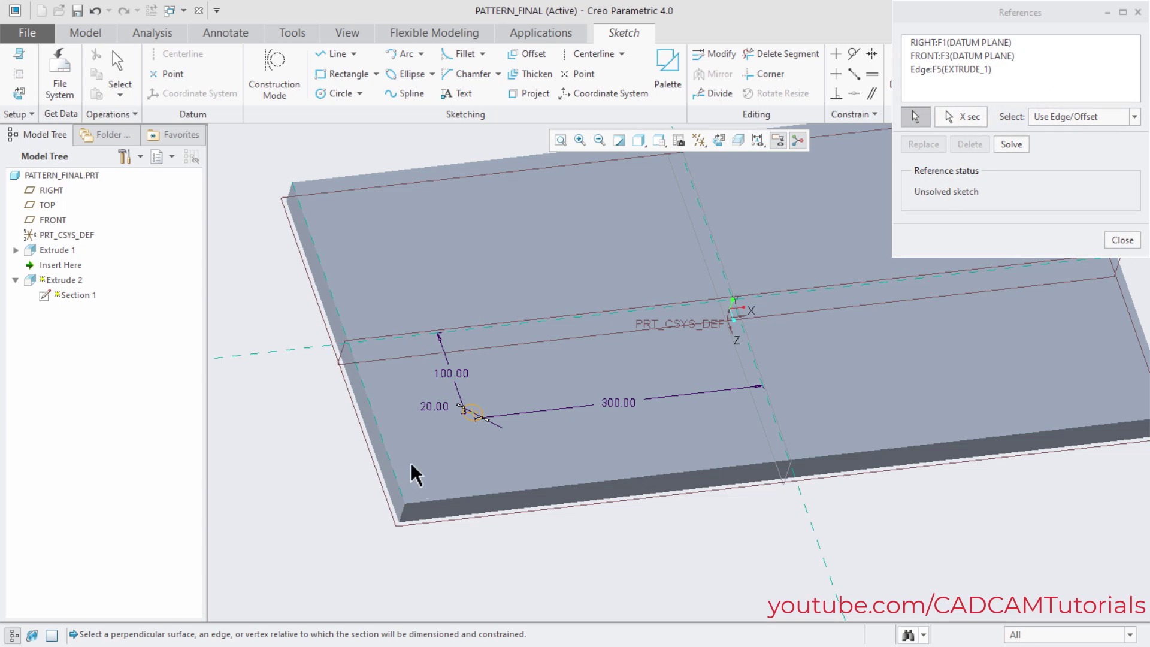
left_click(443, 509)
middle_click(655, 530)
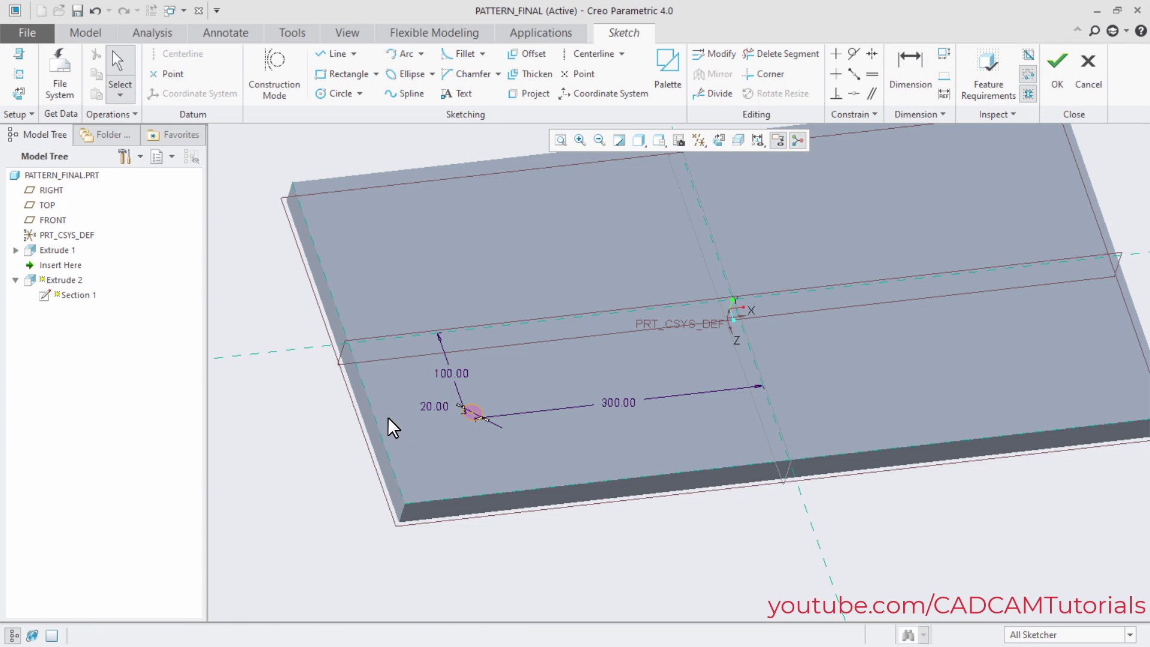
Step: Dimension the hole centre from the plate's left edge, delete the conflicting dimension to the RIGHT plane, and set the new distance to 50
right_click(325, 429)
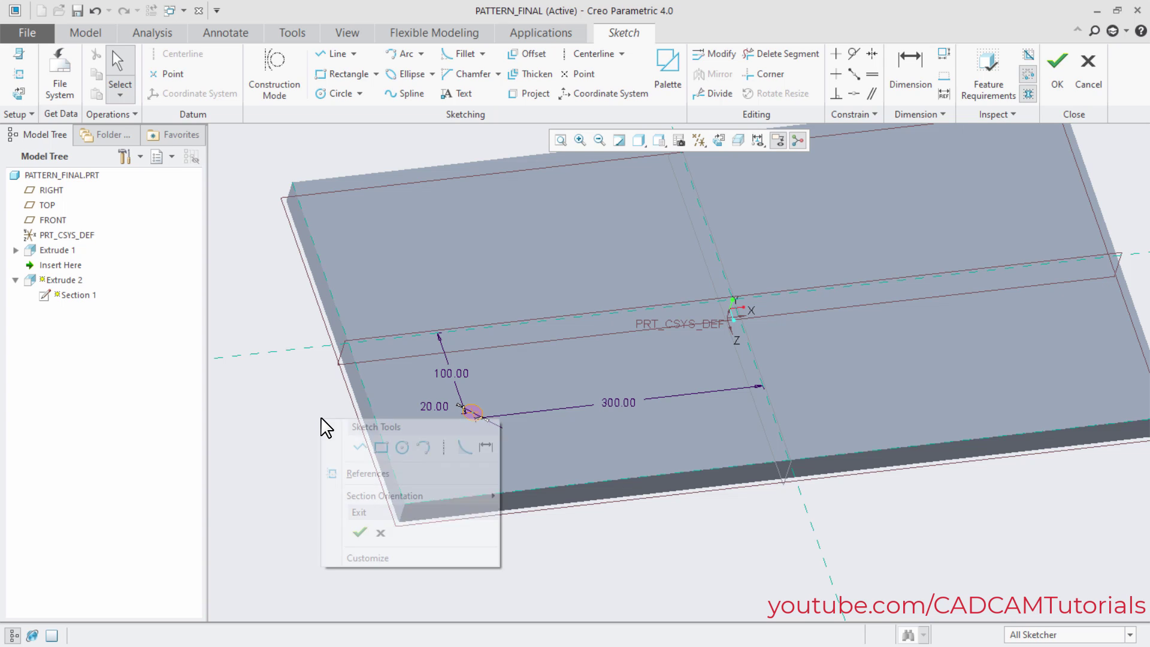
left_click(486, 447)
left_click(365, 422)
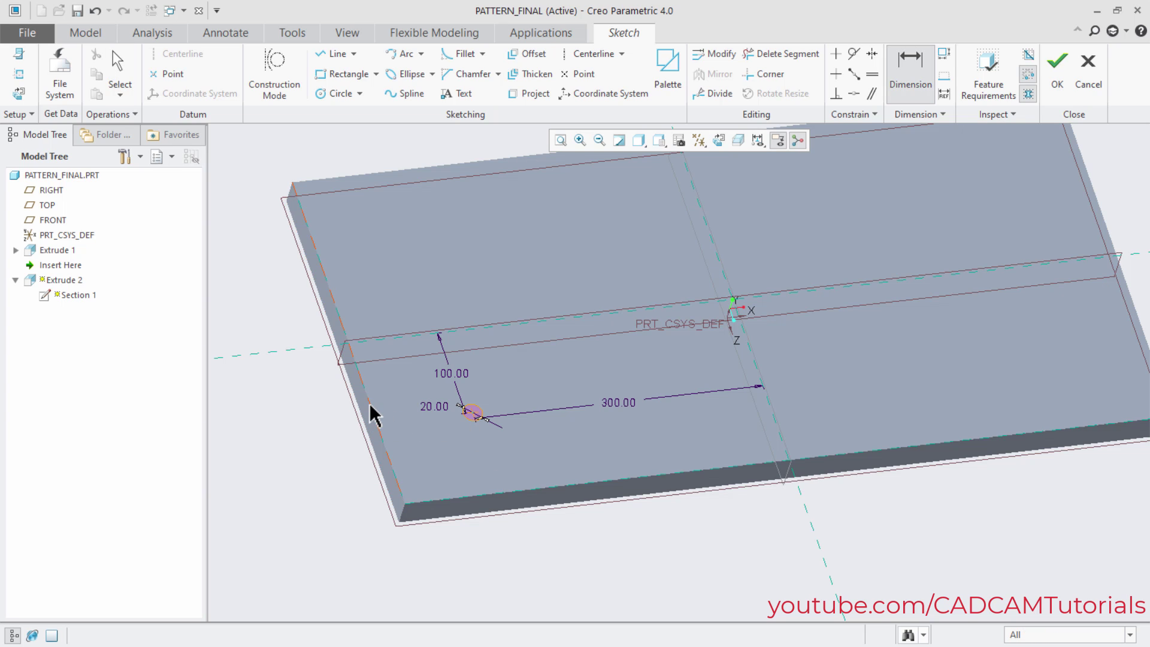
left_click(472, 411)
middle_click(436, 450)
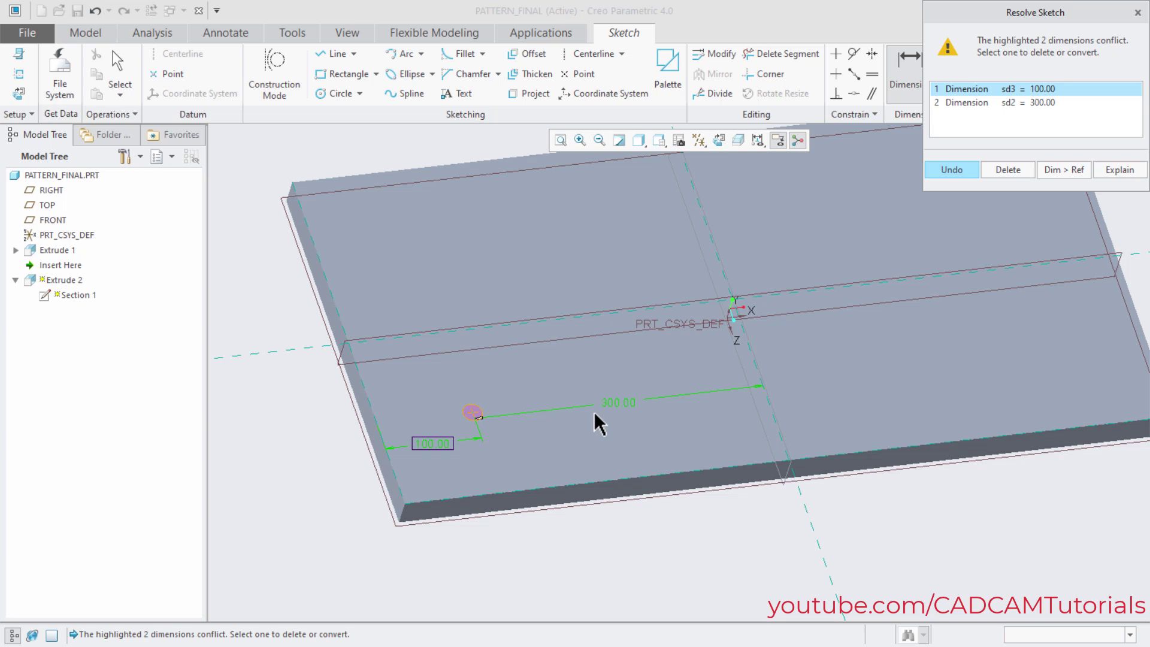
left_click(1048, 103)
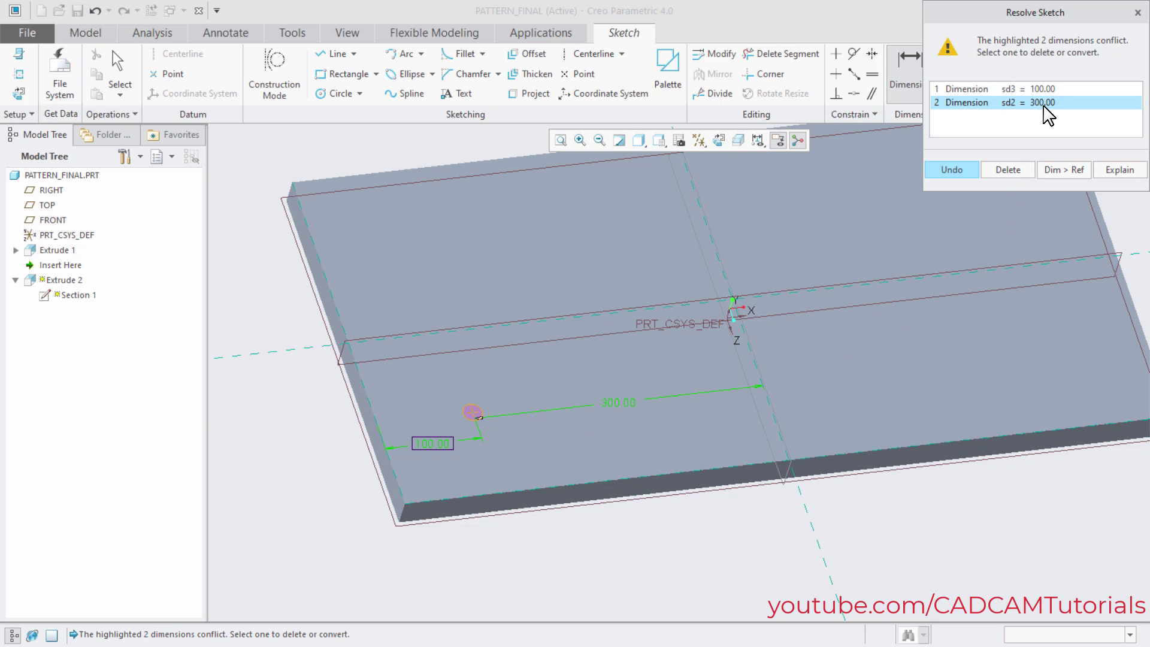
left_click(1008, 170)
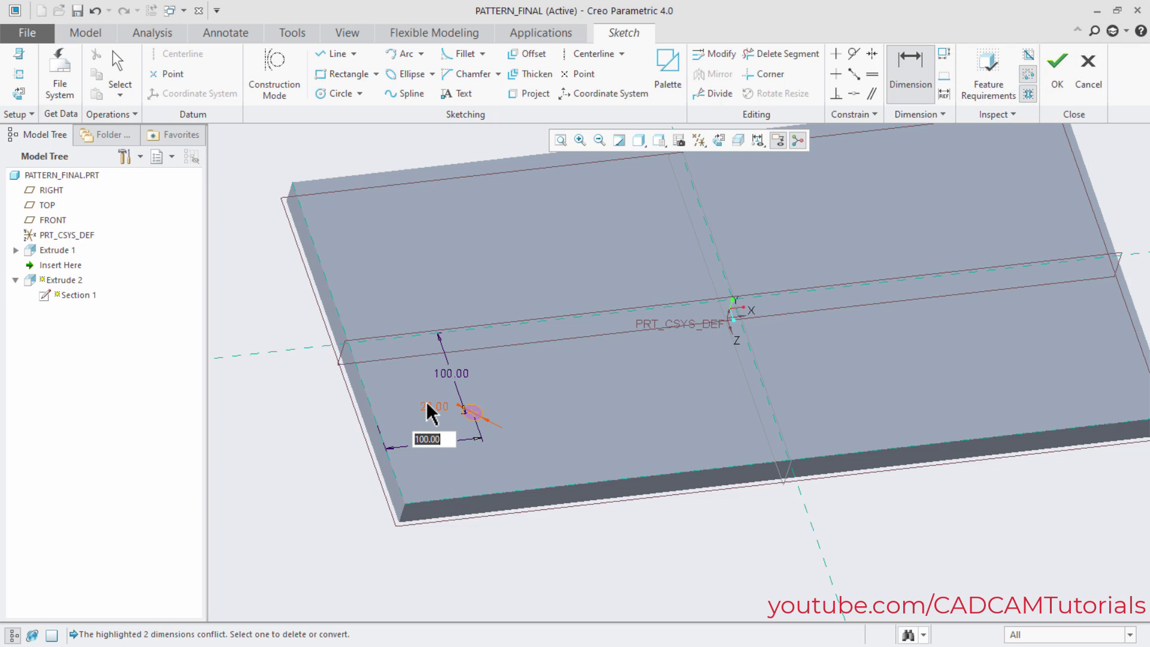
type("50")
key("Return")
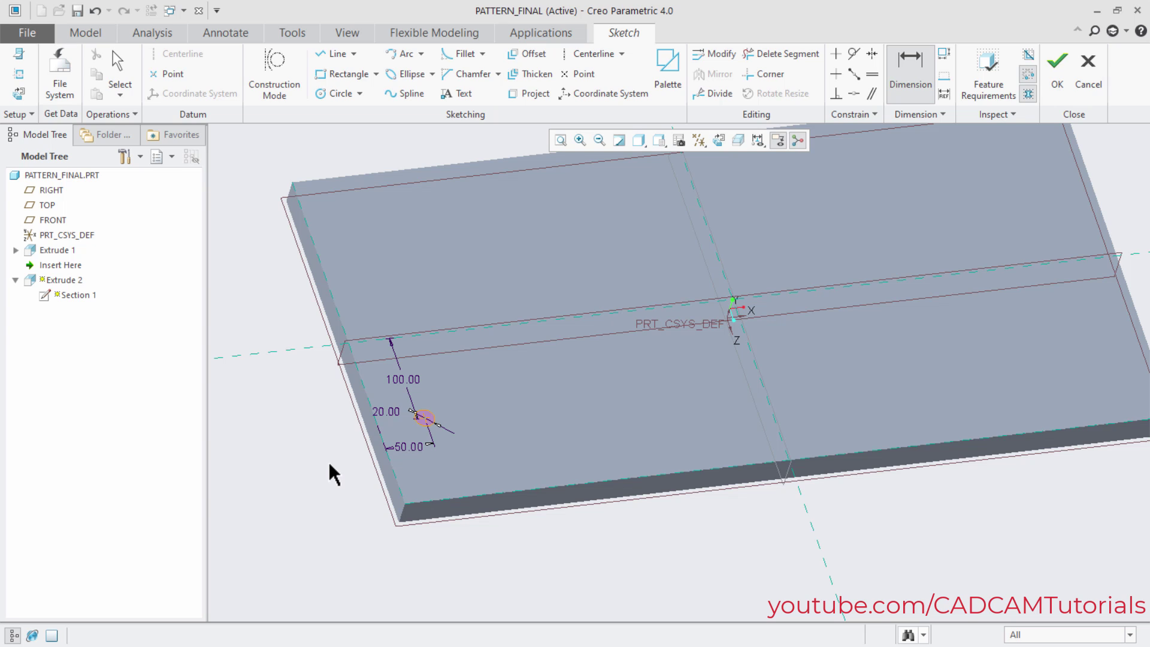
Step: Dimension the hole centre 75 from the plate's front edge in place of its dimension to the FRONT plane, and finish the sketch
left_click(485, 494)
middle_click(491, 456)
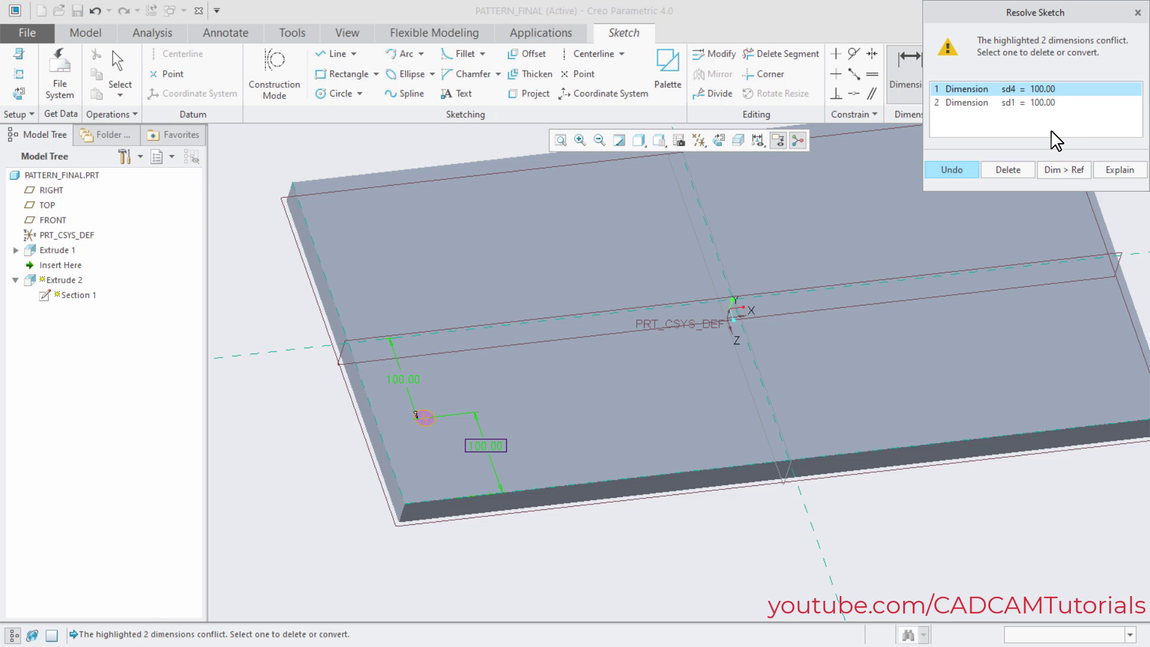
left_click(1044, 103)
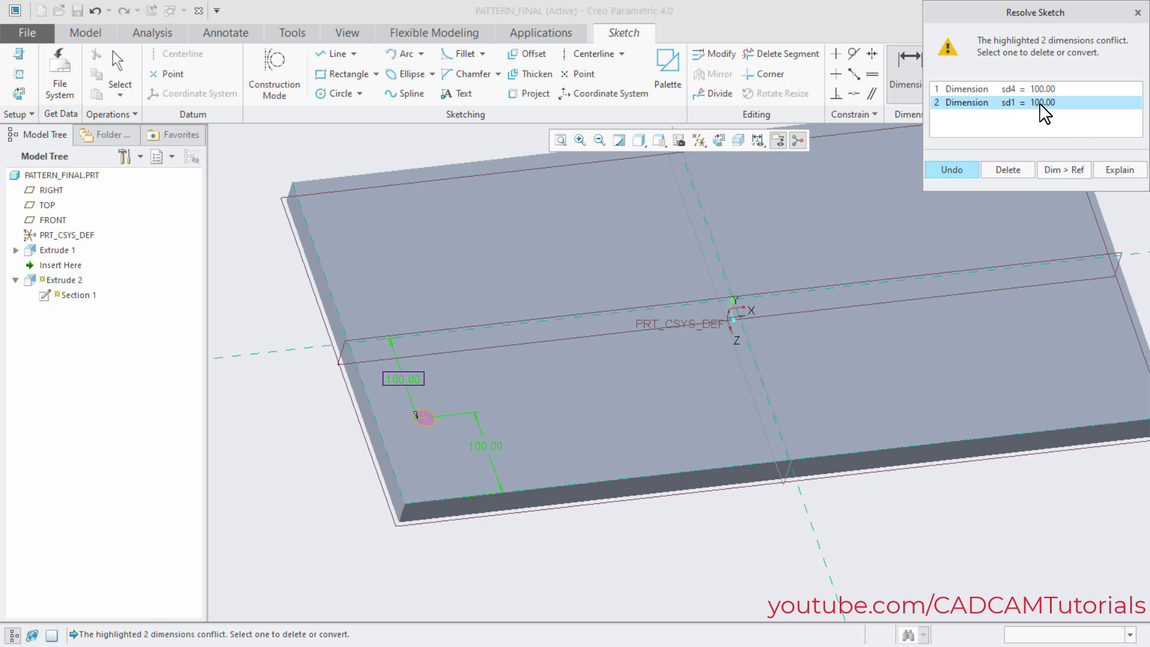
left_click(1016, 171)
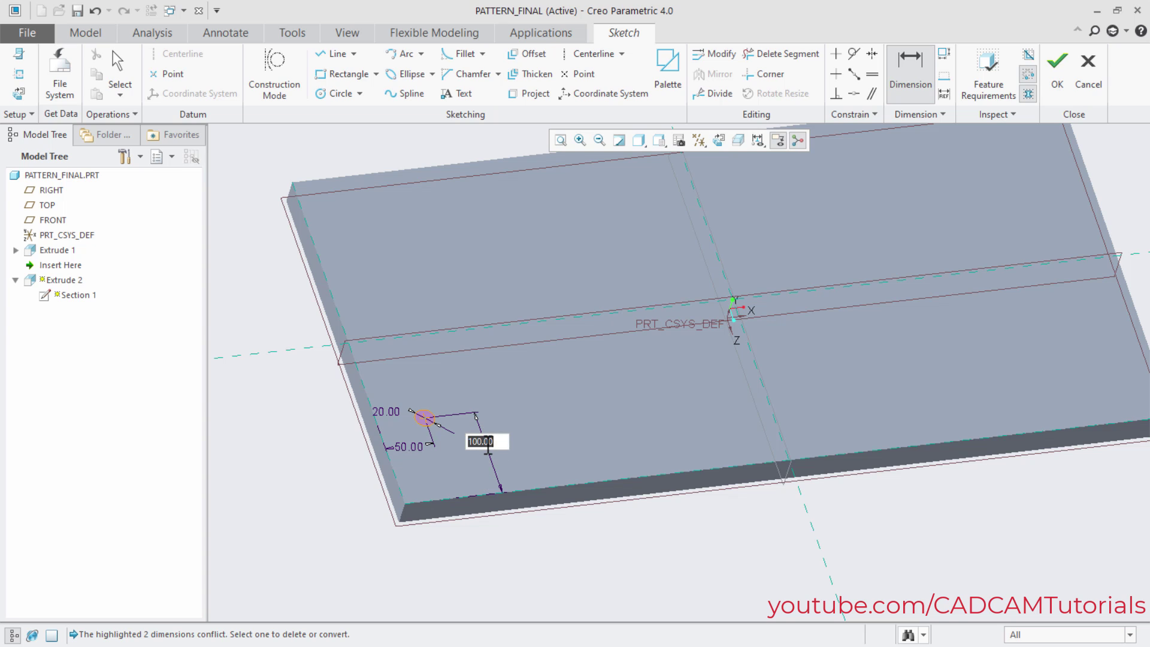
type("75")
key("Return")
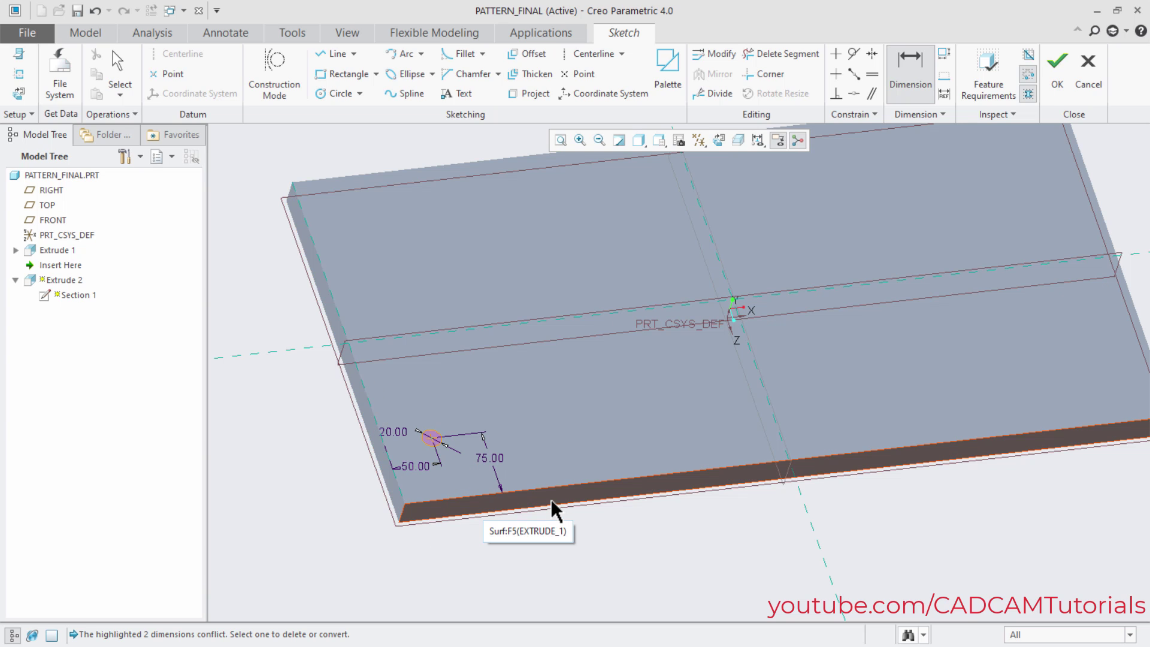
right_click(658, 536)
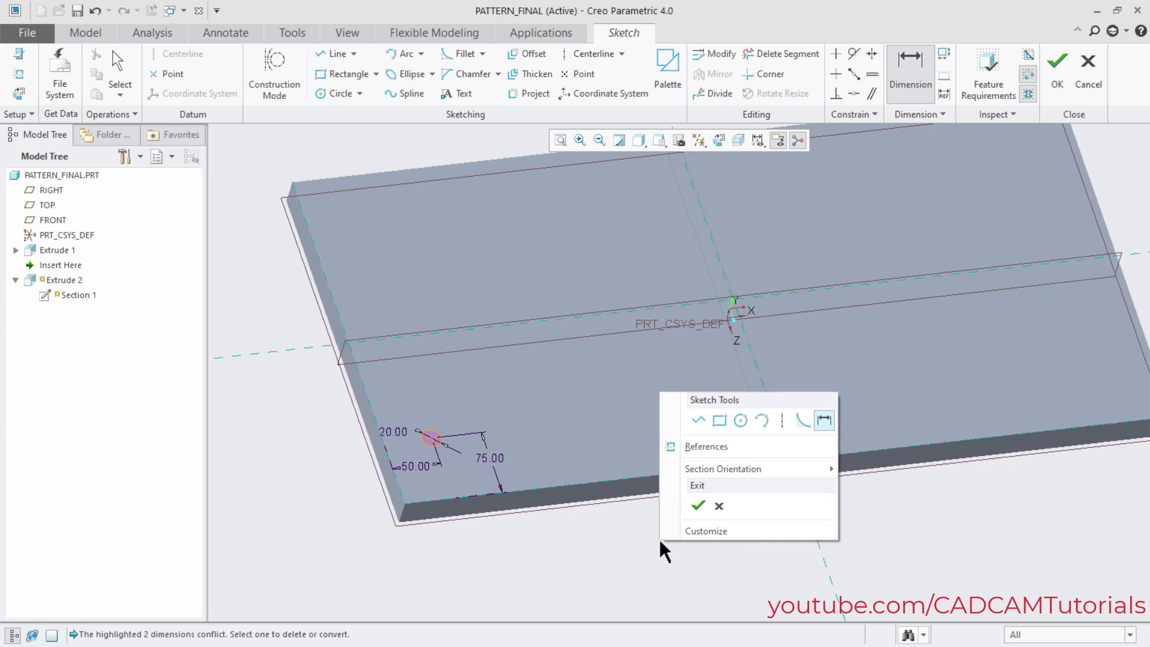
left_click(695, 508)
Step: Start a pattern of Extrude 2 and set the pattern type to Table
mouse_move(738, 394)
middle_mouse_down()
mouse_move(762, 411)
mouse_move(735, 418)
middle_mouse_up()
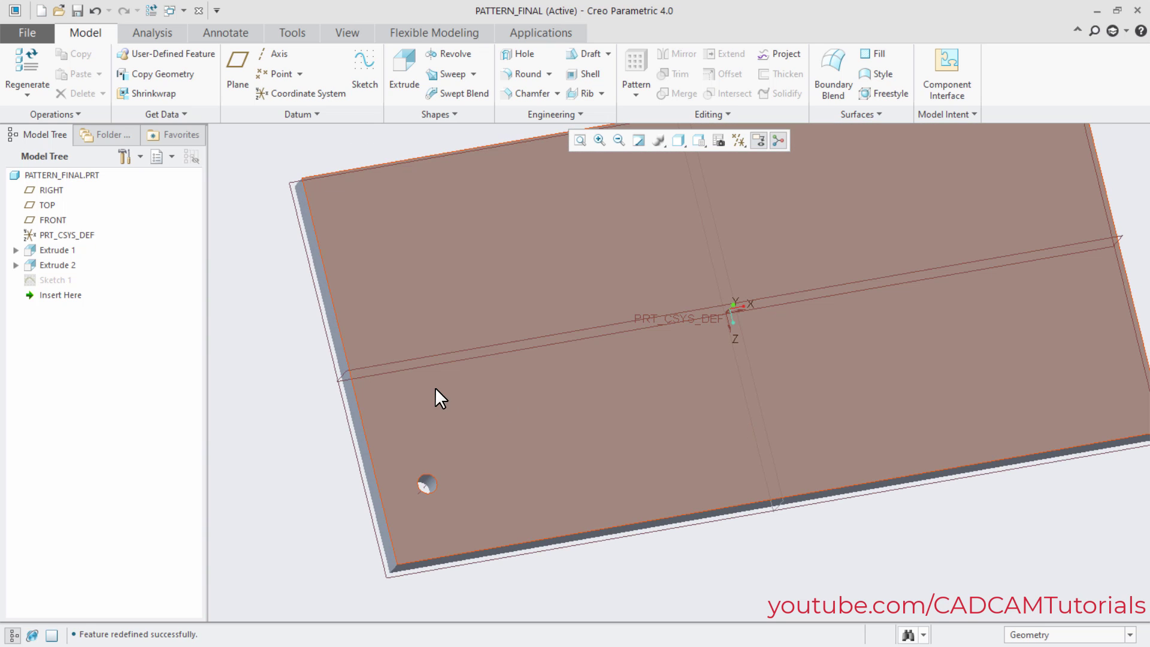
left_click(57, 265)
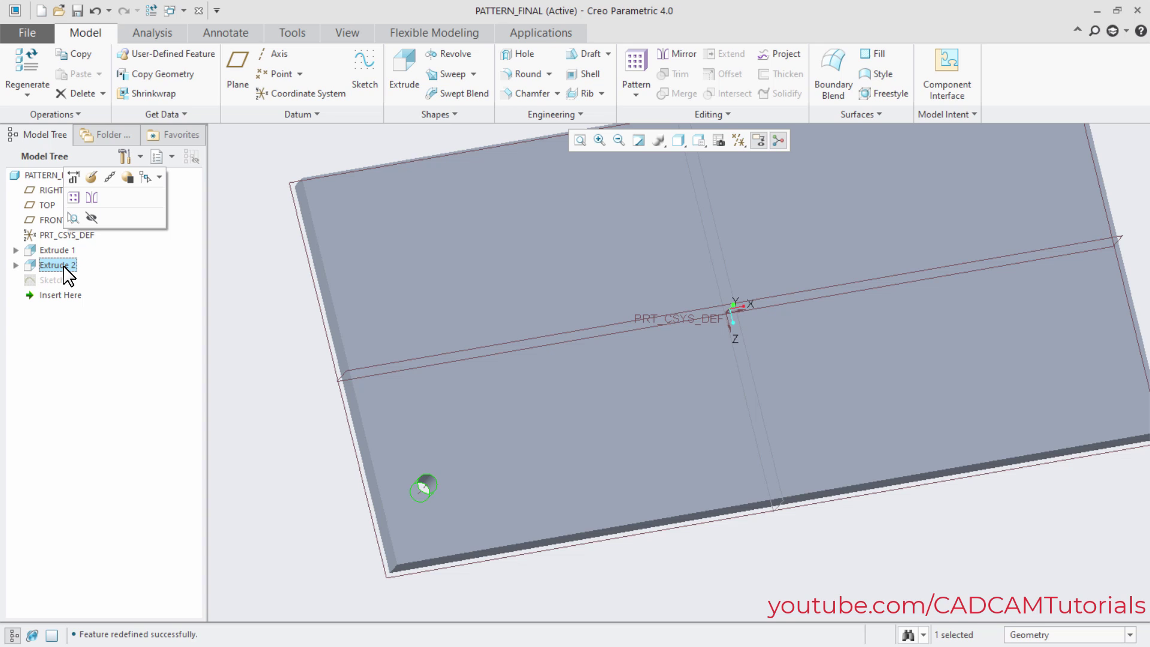
left_click(73, 198)
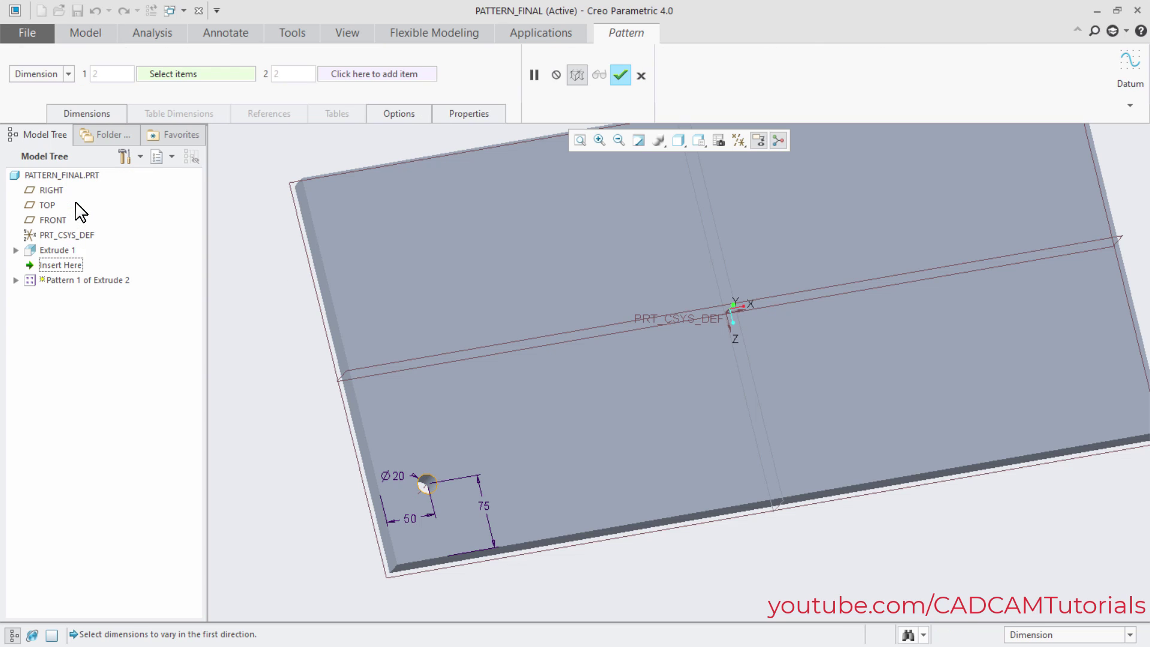
left_click(69, 74)
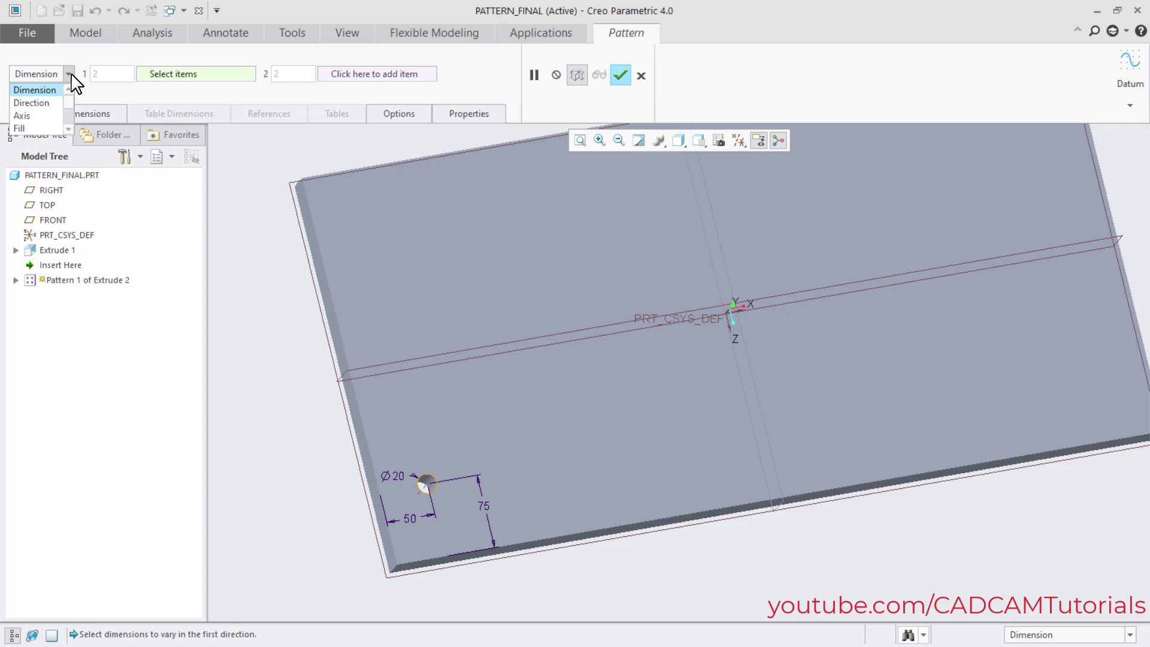
left_click(68, 128)
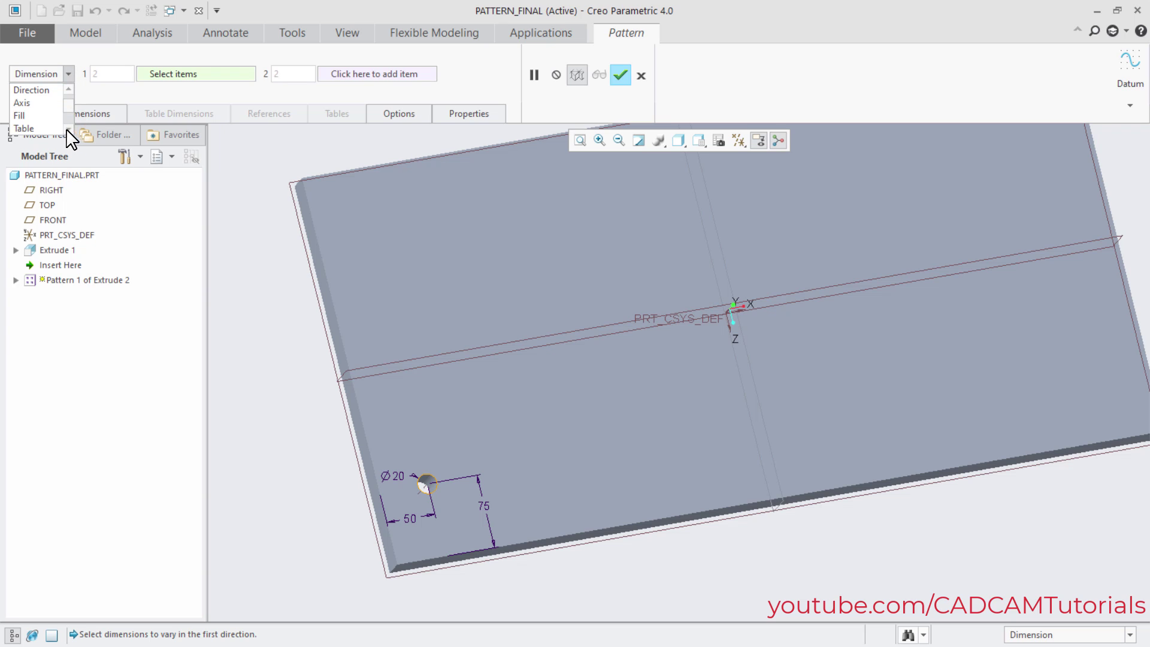
left_click(27, 128)
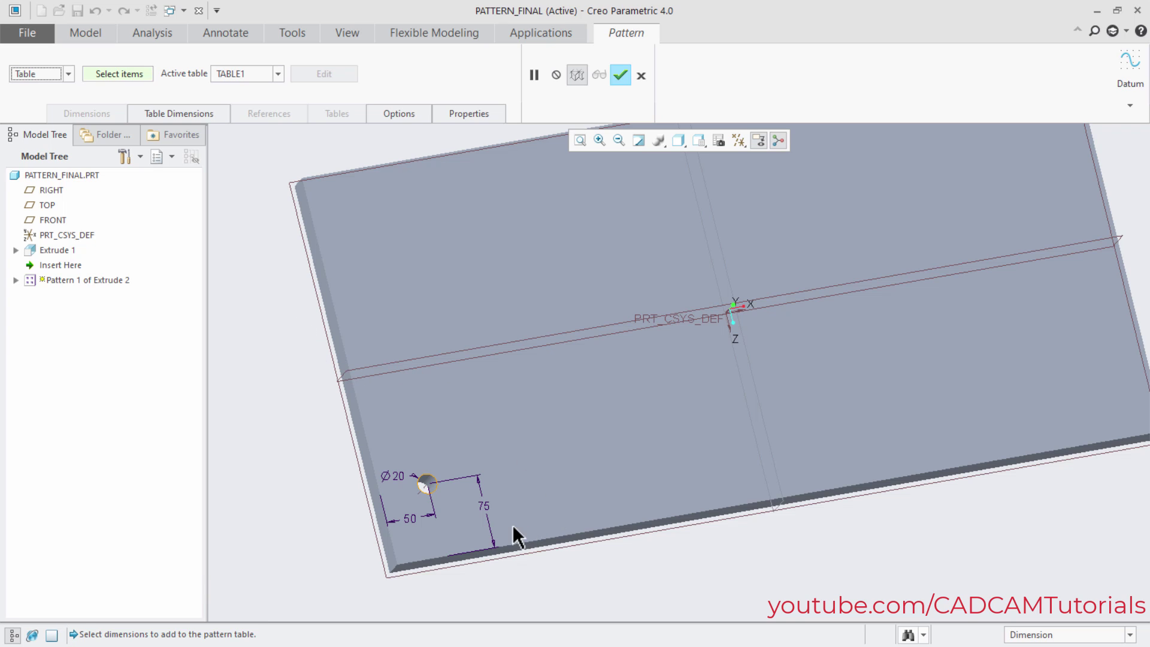
Step: Add the hole's two edge distances and its diameter to pattern table TABLE1, and open the table for editing
left_click(487, 512)
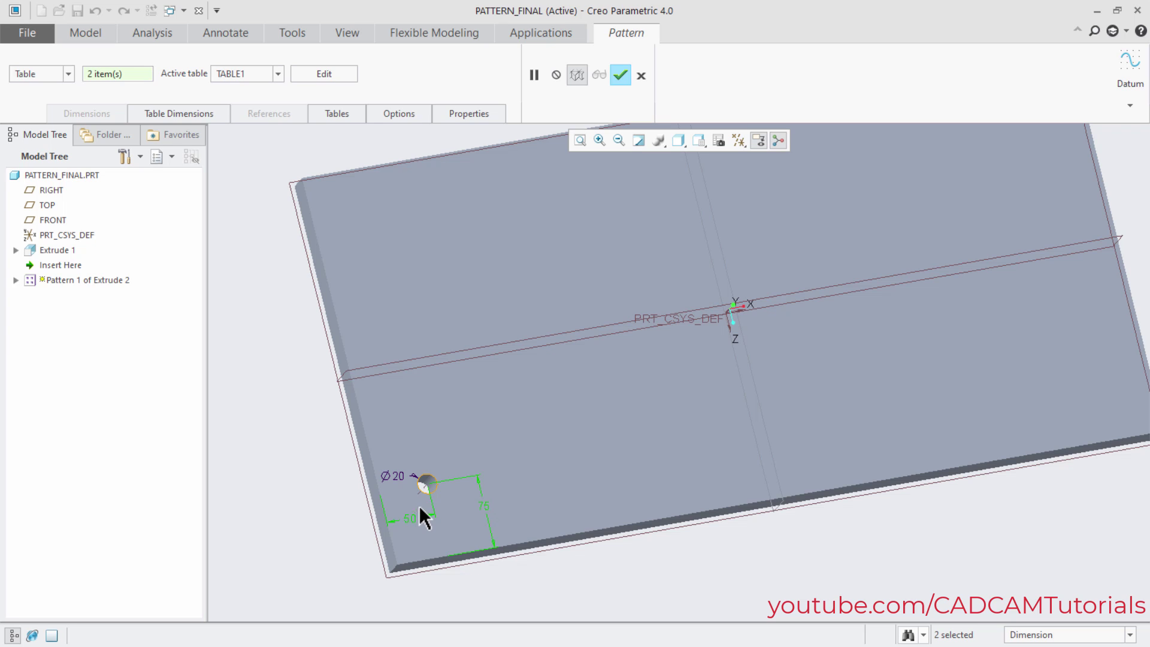
left_click(394, 476)
left_click(329, 74)
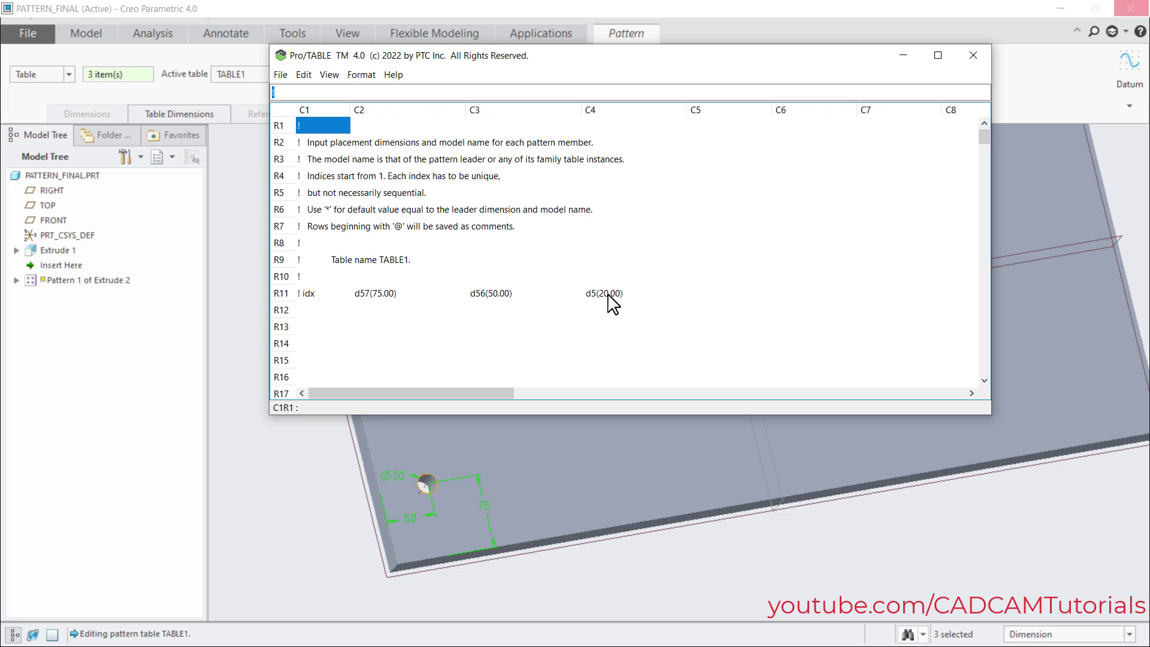
Step: Fill the table's first member row with index 2, d57 of 100, d56 of 100 and d5 of 15
left_click(311, 309)
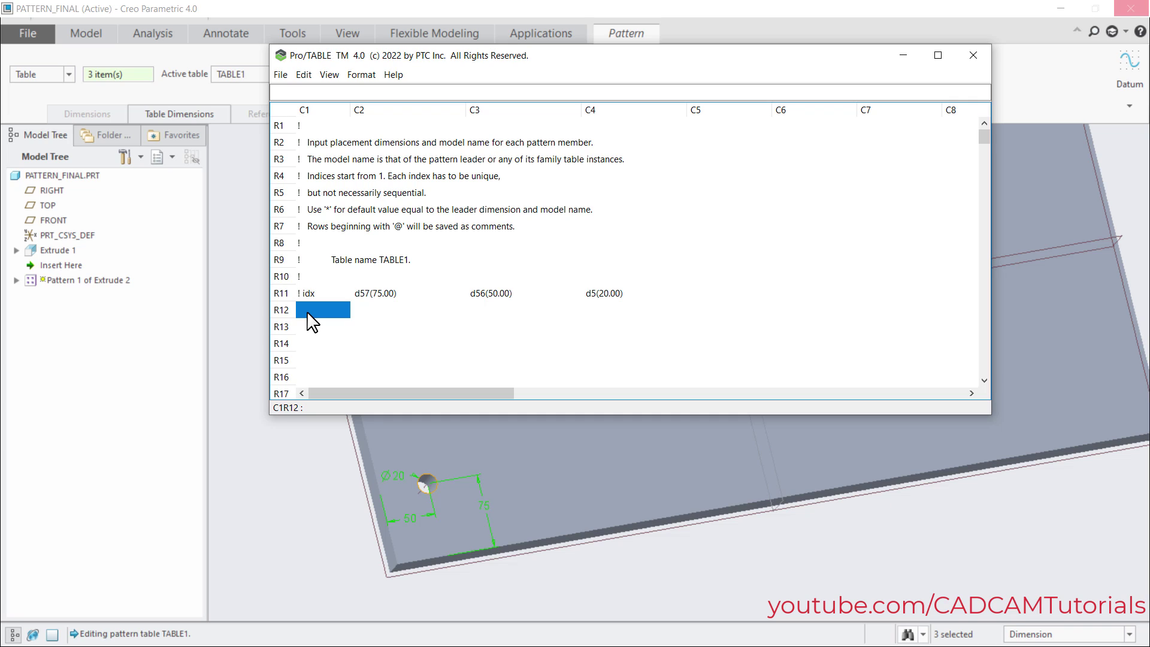
key("Tab")
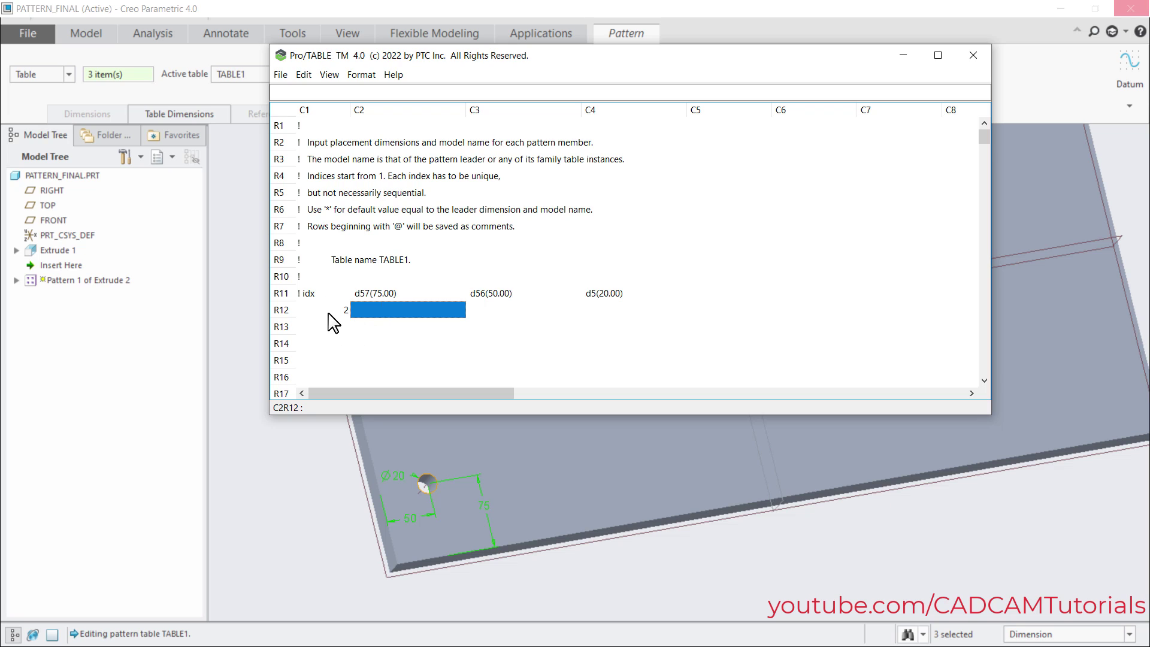
key("Right")
key("Right")
key("Left")
key("Left")
key("Right")
key("Right")
key("Left")
key("Left")
key("Right")
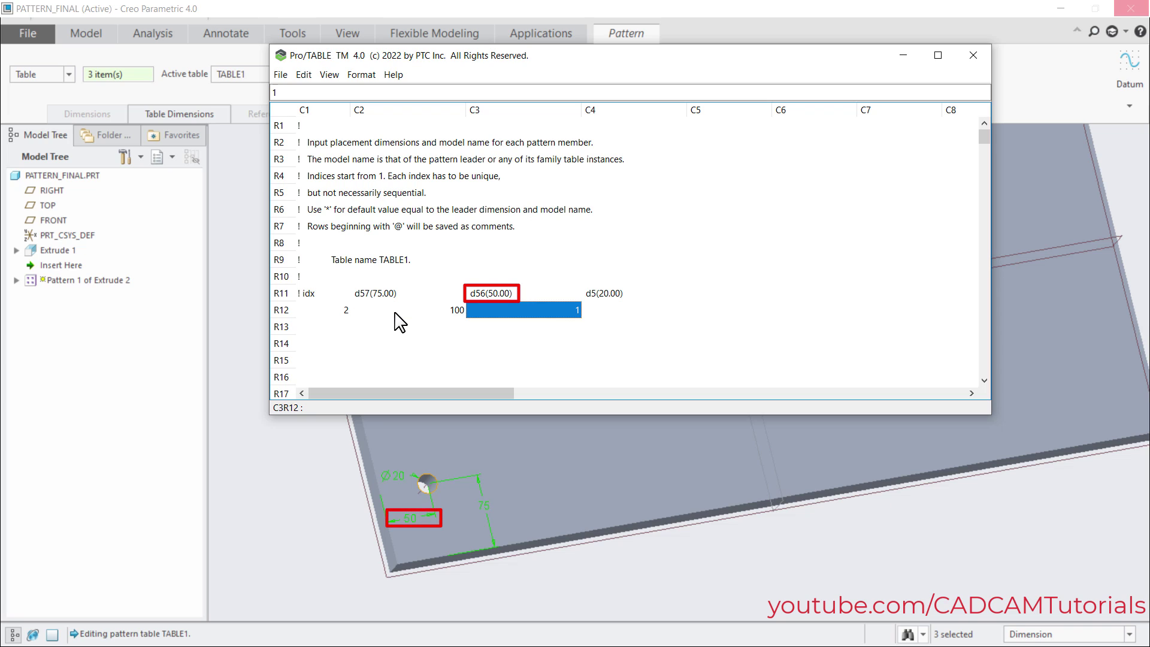
key("Right")
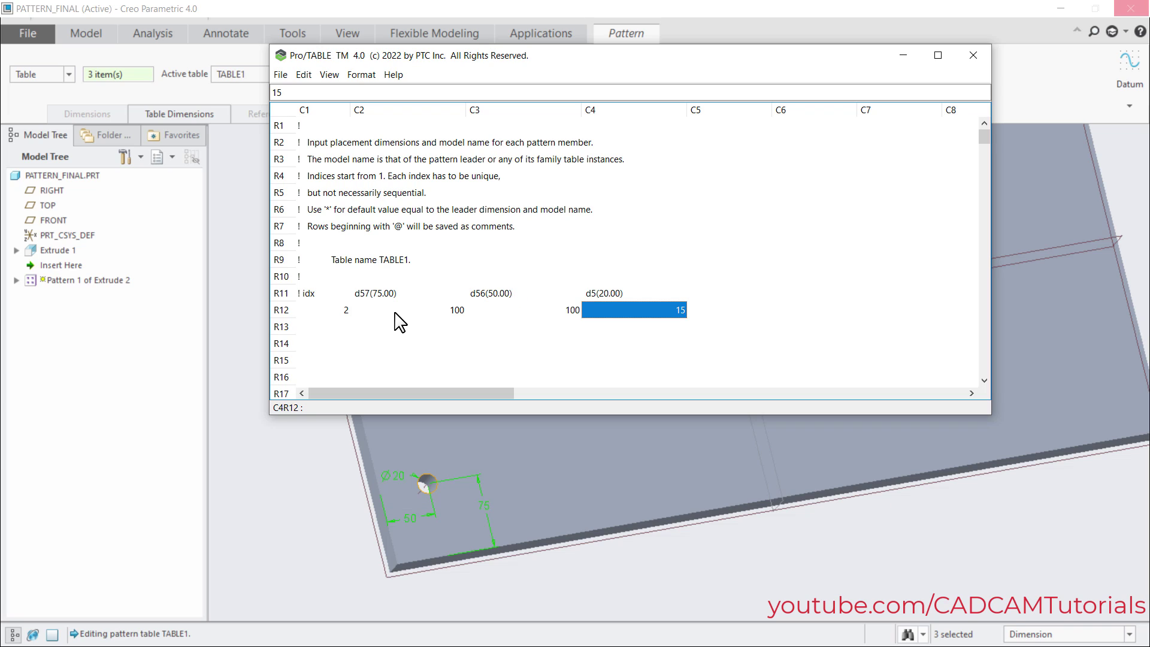
key("Down")
key("Left")
key("Left")
key("Left")
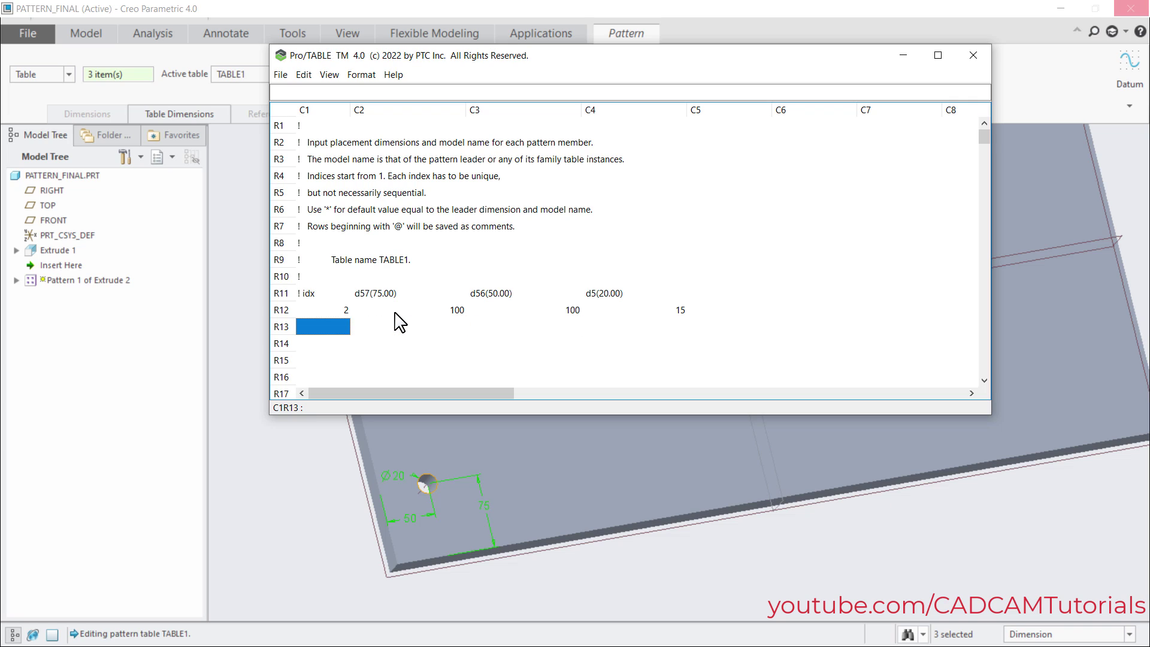
Step: Fill the table's second member row with index 3, d57 of 150, d56 of 75 and d5 of 10
key("Right")
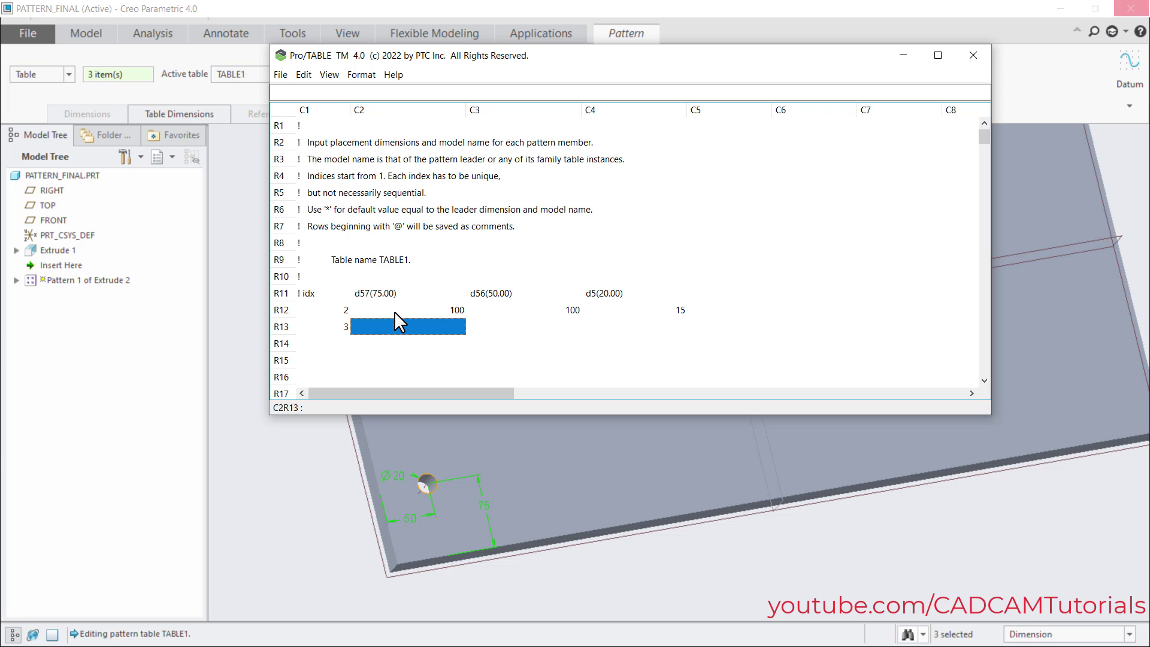
type("150")
key("Right")
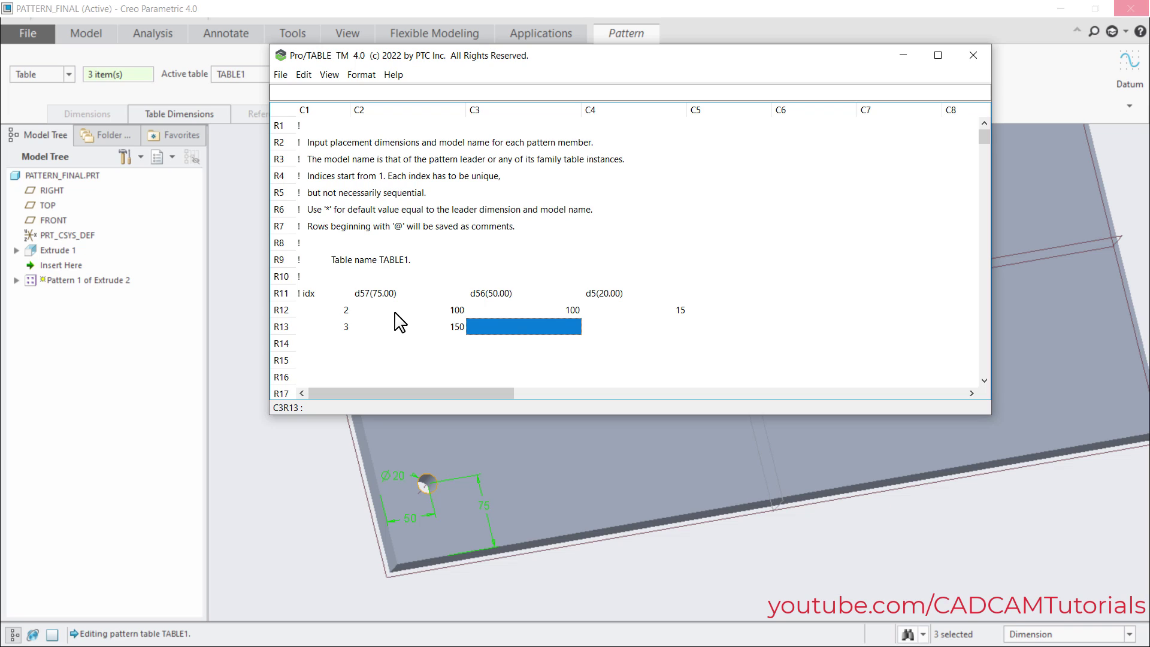
type("75")
key("Right")
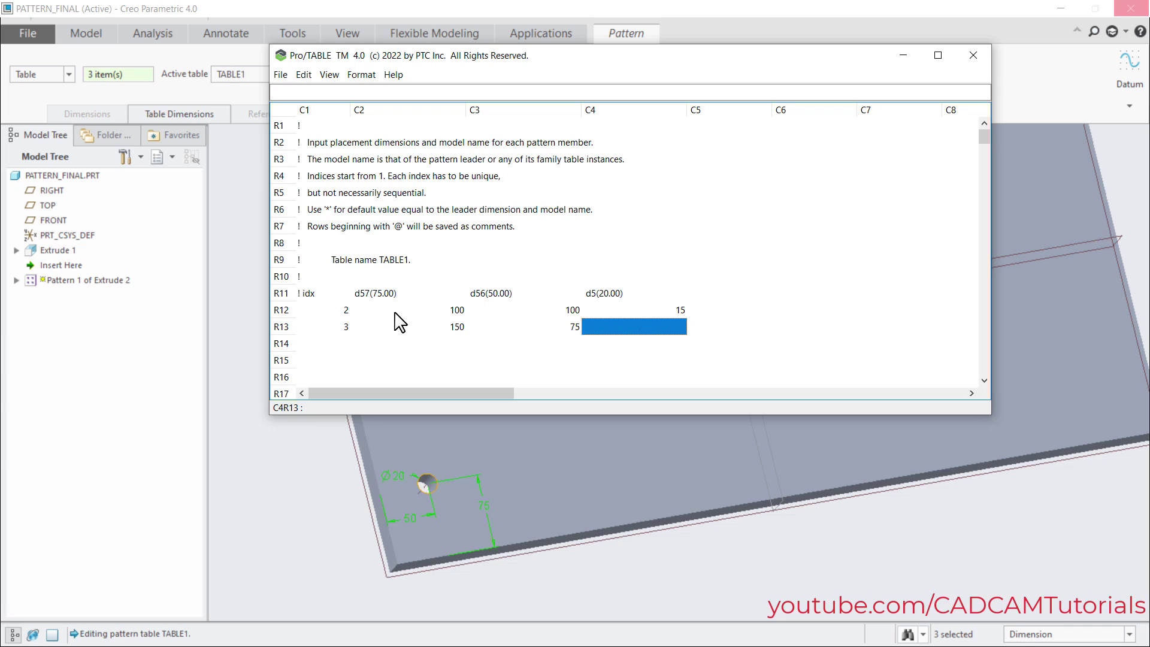
type("10")
Step: Fill the table's third member row with index 4, d57 of 200, d56 of 175 and d5 of 5
key("Down")
key("Left")
key("Left")
key("Left")
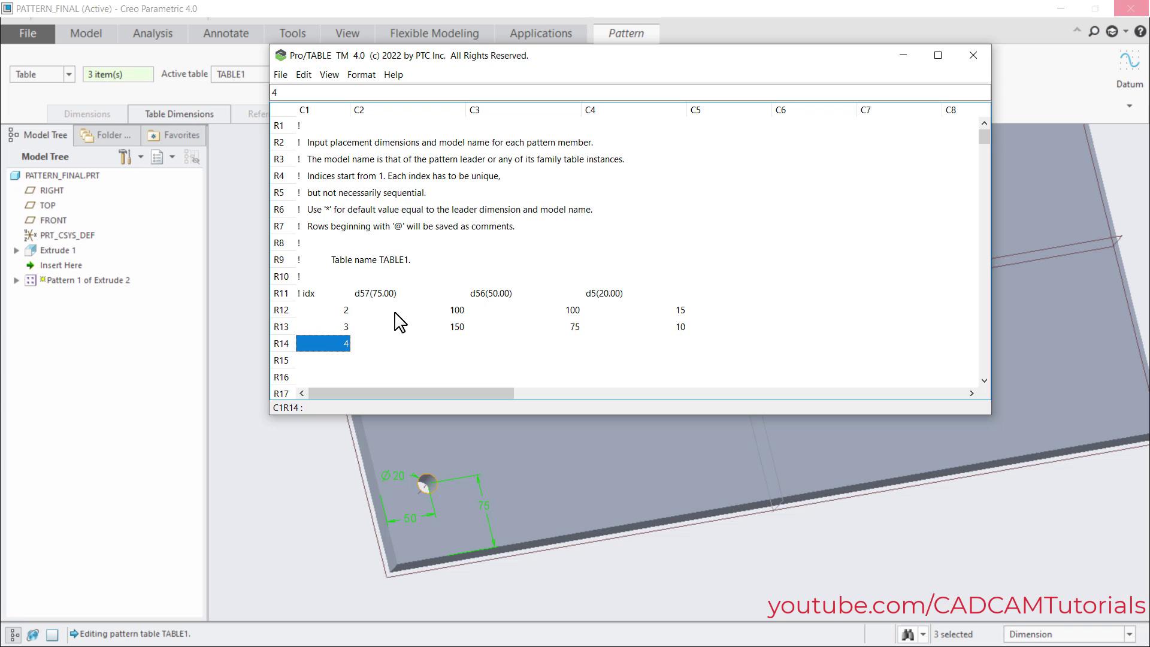
key("Right")
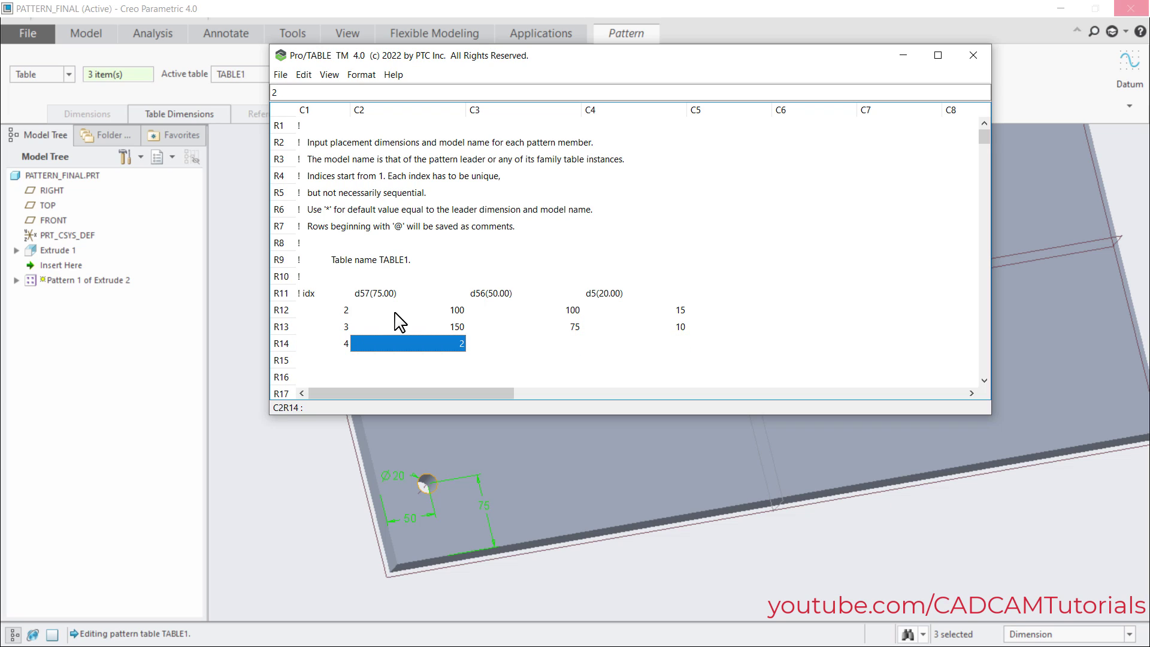
key("Right")
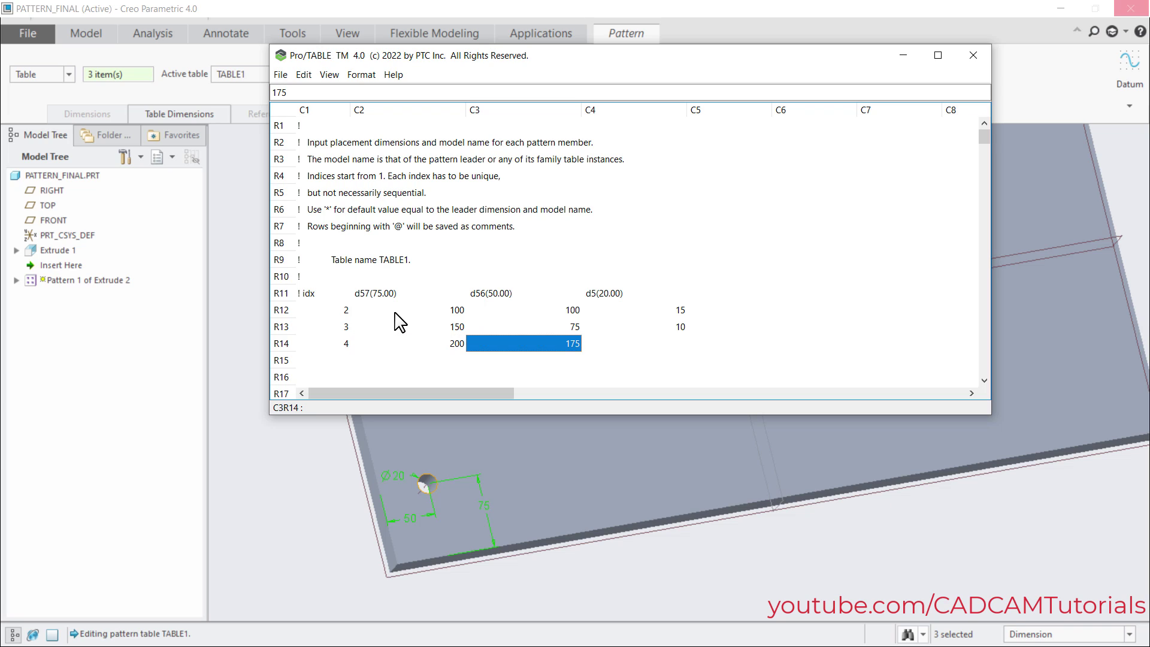
key("Right")
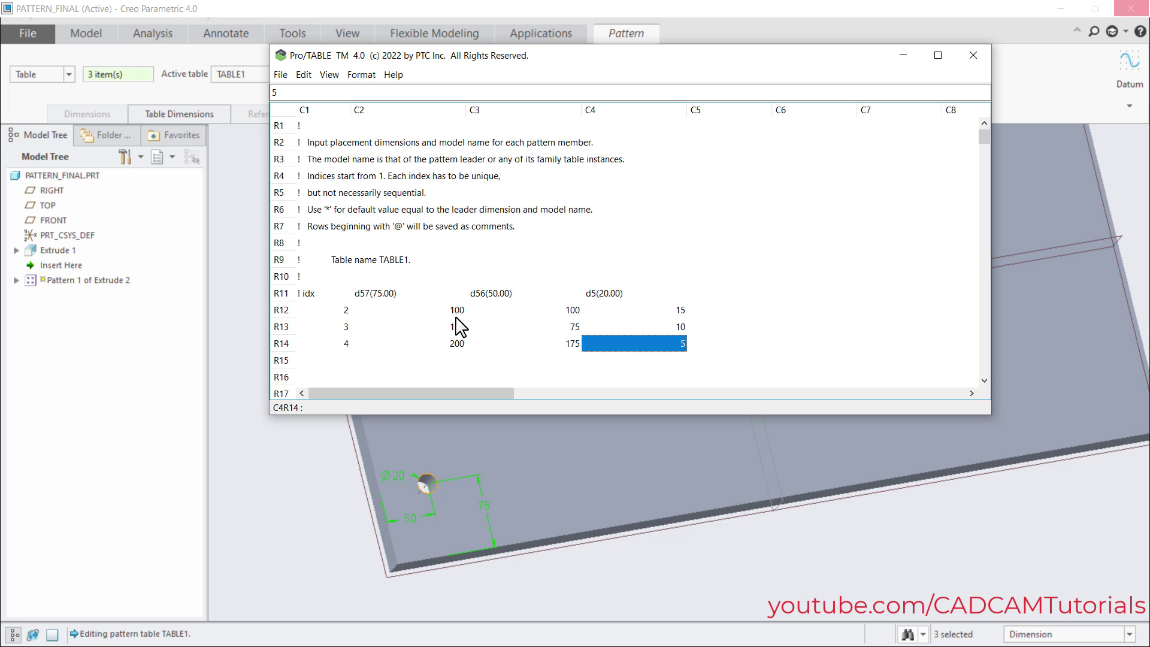
Step: Save pattern table TABLE1, close the table editor and complete the table pattern of Extrude 2
left_click(280, 75)
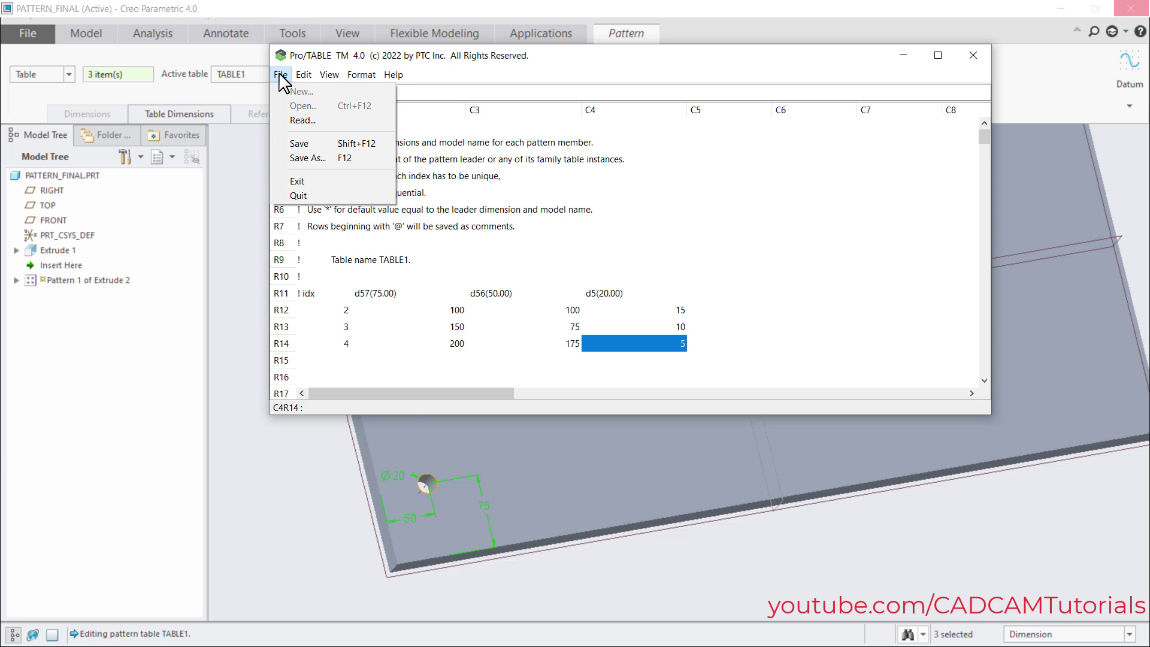
left_click(298, 144)
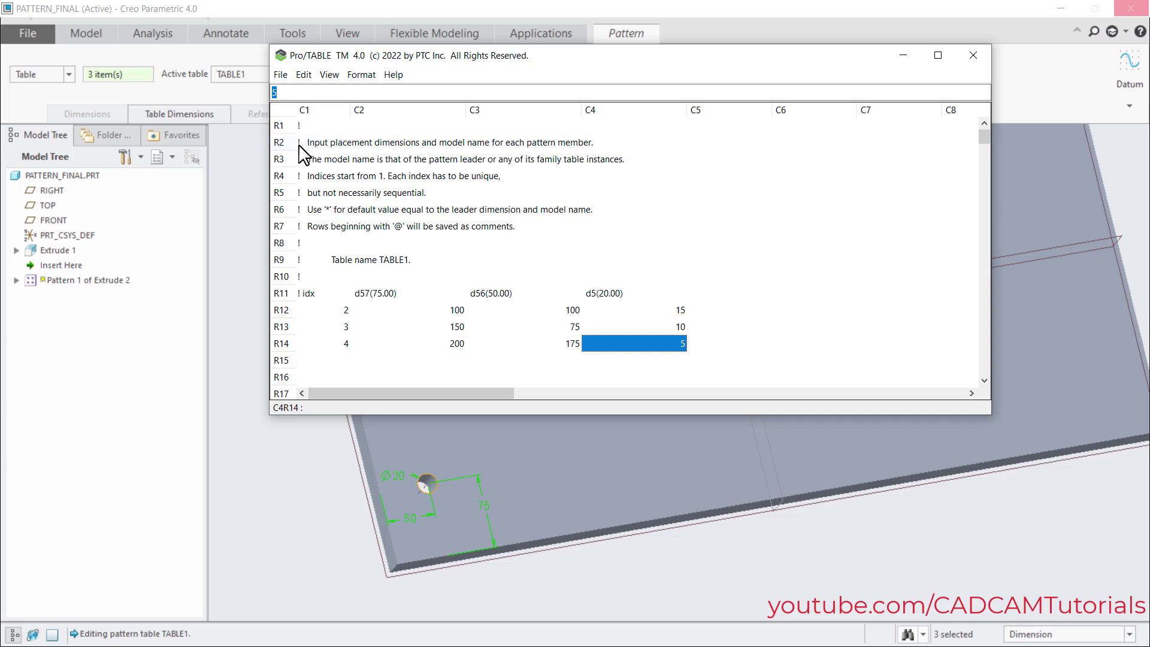
left_click(282, 77)
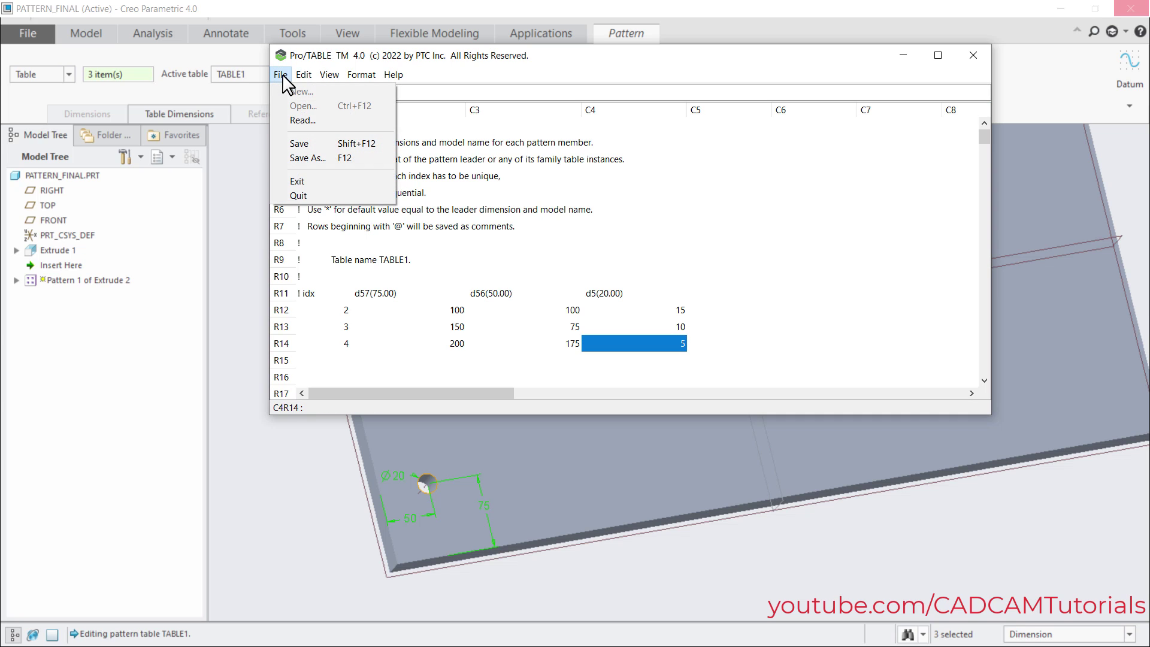
left_click(306, 195)
middle_click_drag(503, 390, 435, 454)
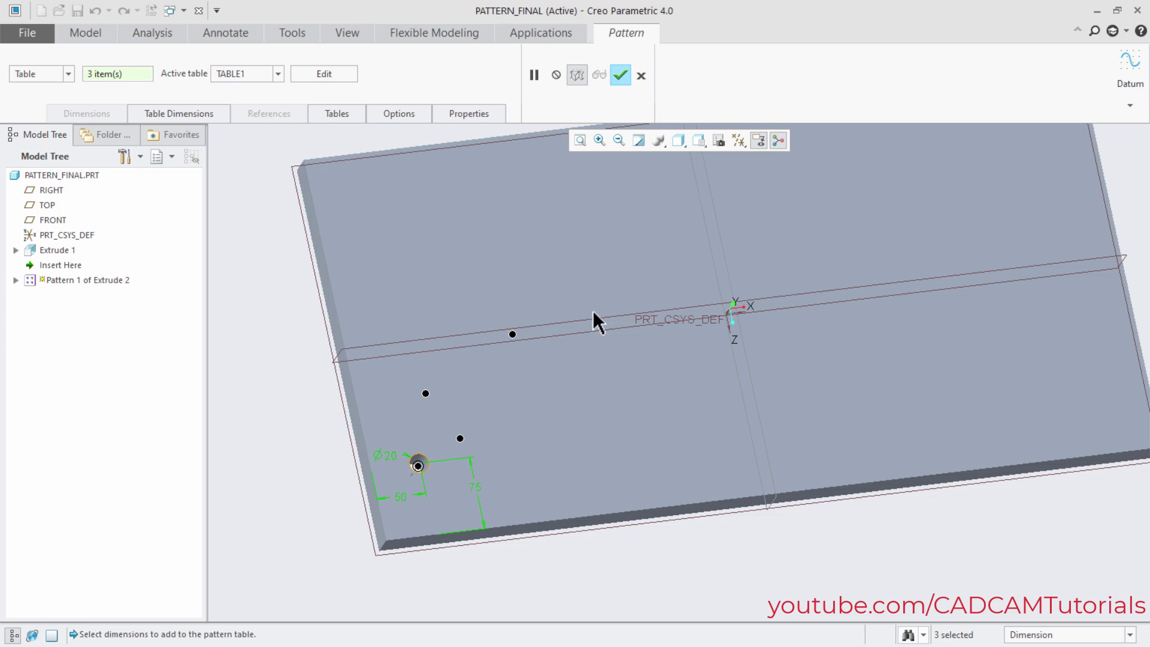
left_click(619, 75)
Step: Examine the positions and diameters of the patterned holes on the plate
scroll(429, 461, "up", 3)
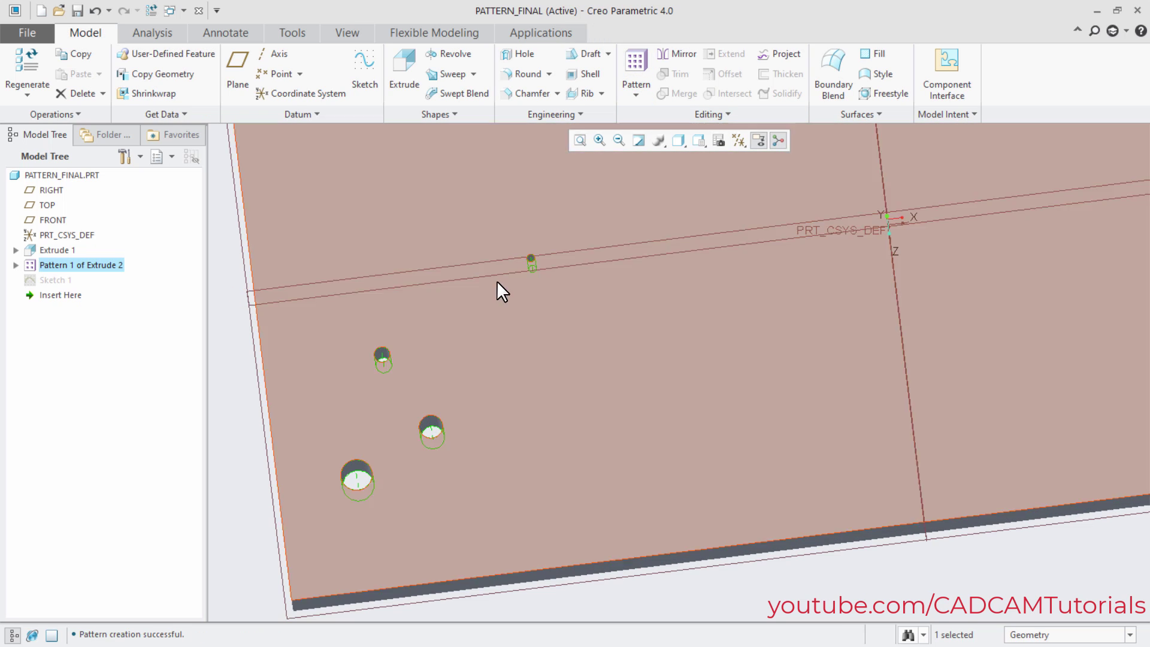
middle_click_drag(252, 482, 437, 486)
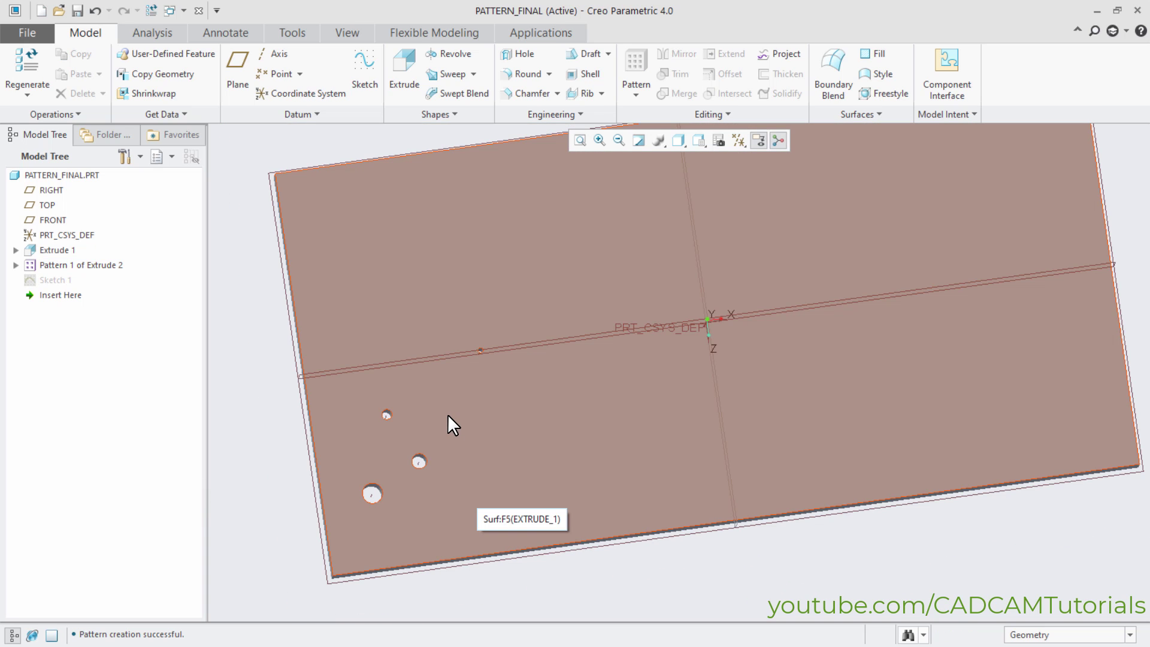
scroll(441, 417, "down", 2)
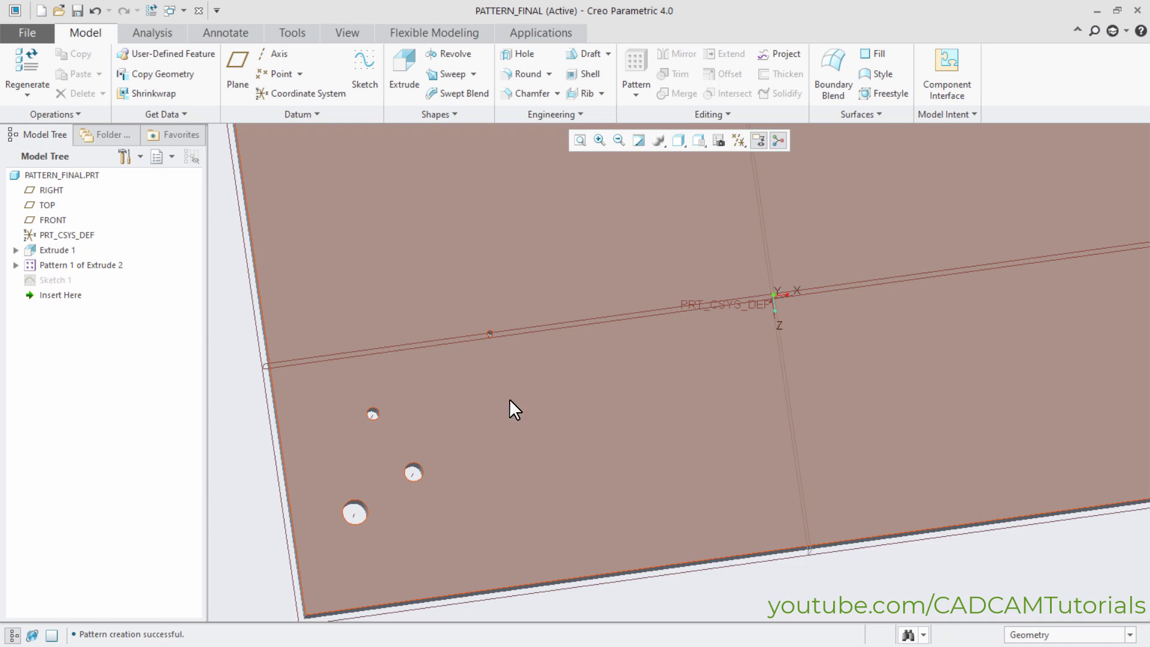
scroll(469, 500, "up", 1)
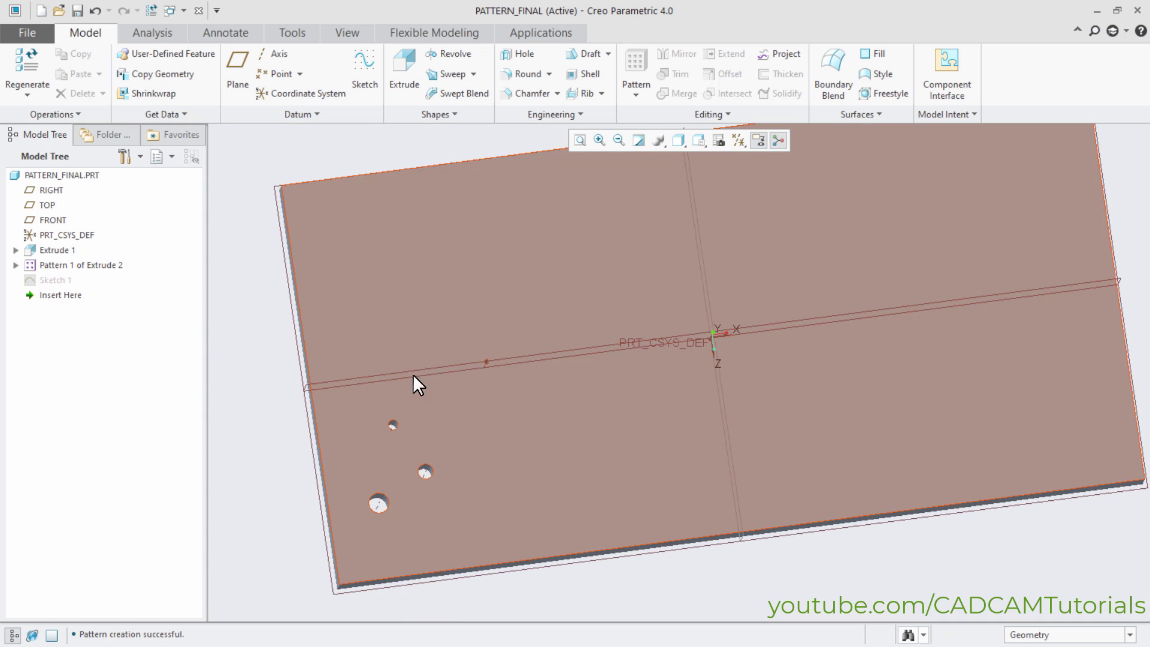
scroll(372, 516, "down", 3)
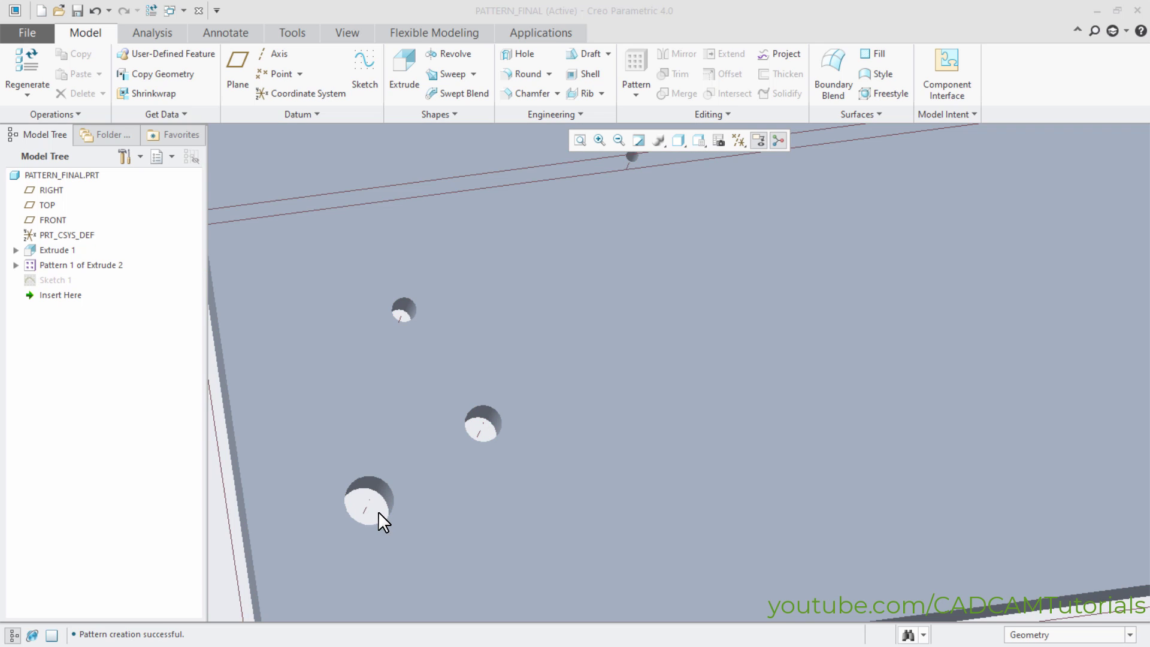
scroll(382, 560, "up", 2)
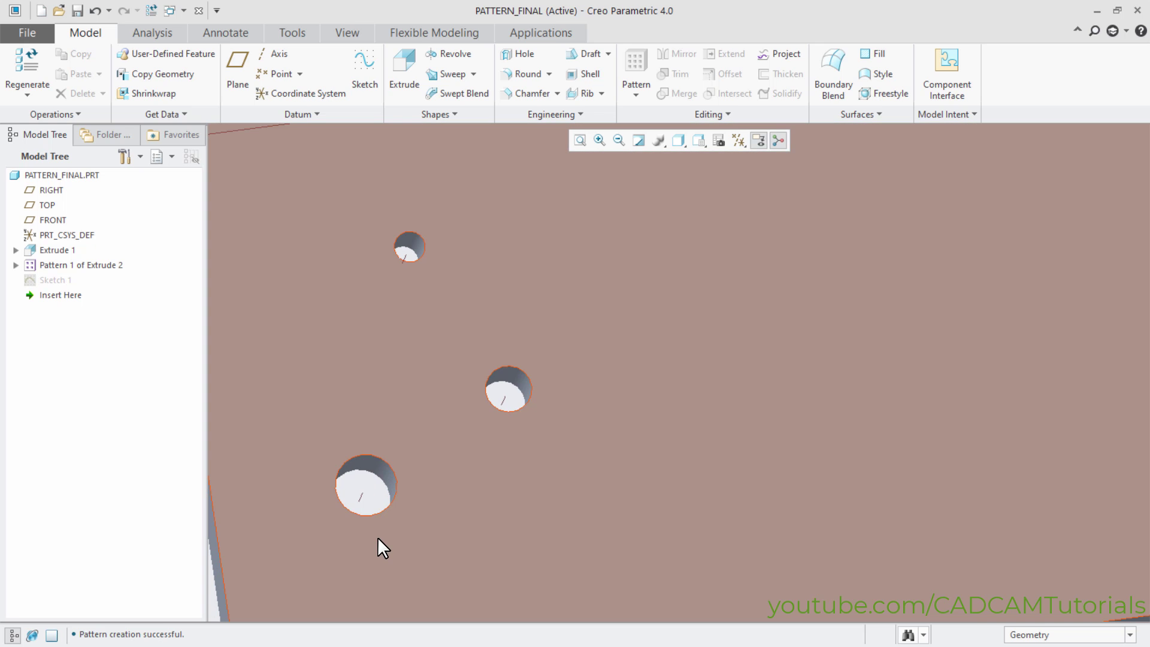
scroll(381, 527, "up", 2)
scroll(459, 482, "down", 4)
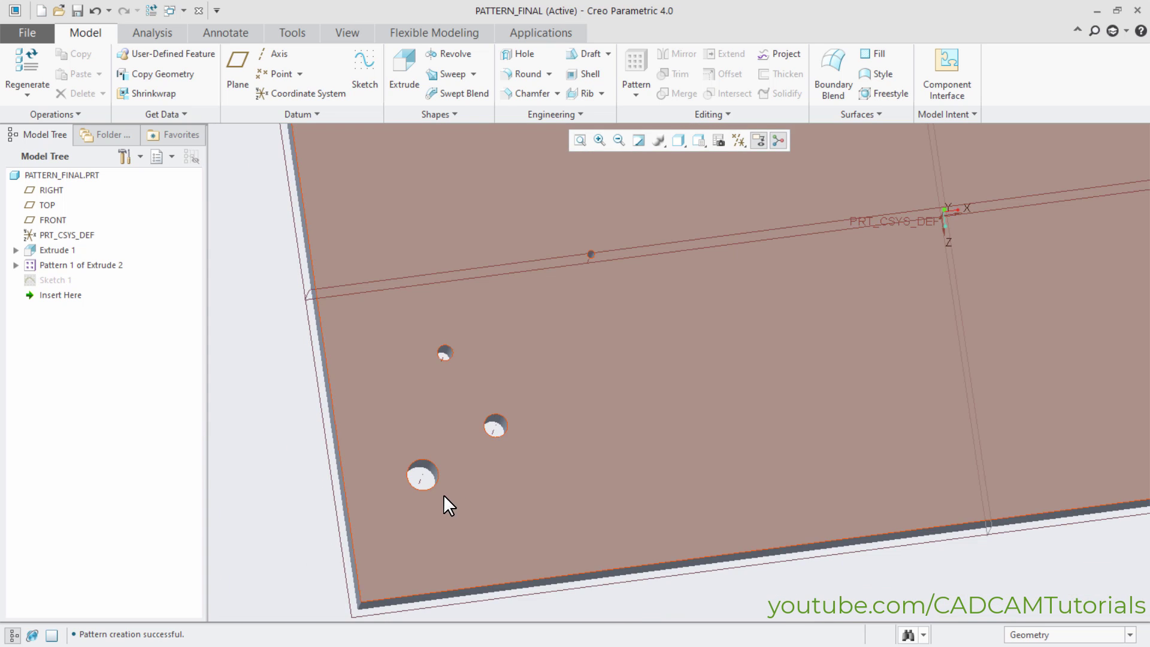
Step: Start an extrude on the plate's top face and sketch a circle about 41.5 in diameter, concentric with the 20 diameter pattern leader hole
middle_click_drag(443, 494, 411, 341)
scroll(412, 343, "up", 4)
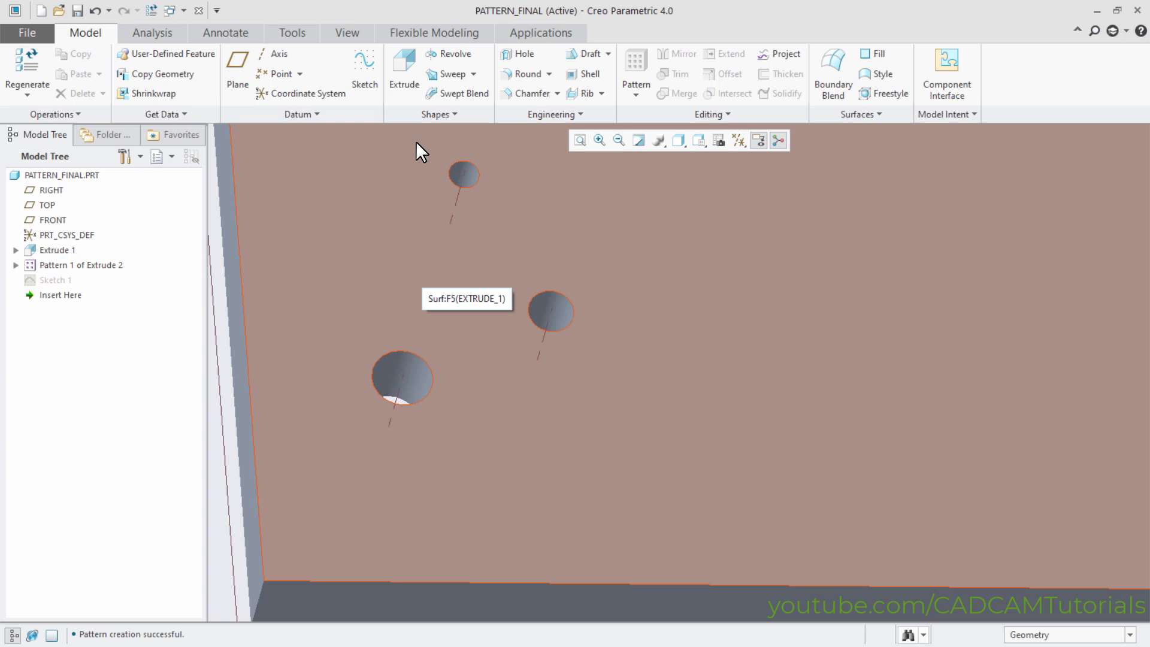
left_click(406, 81)
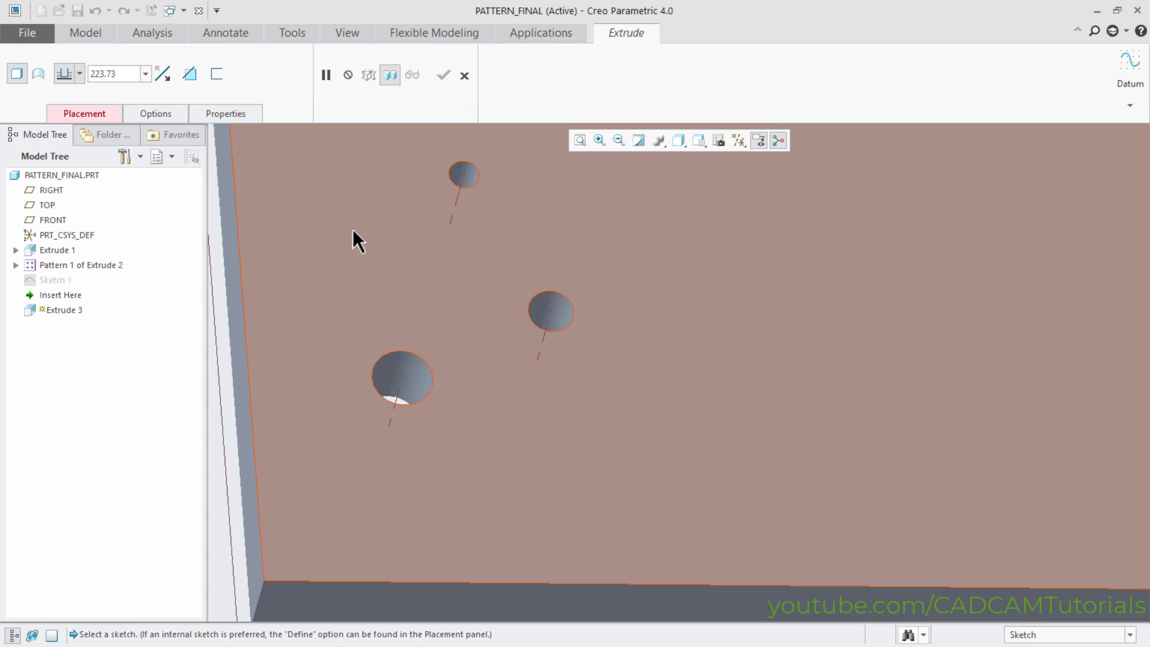
left_click(328, 361)
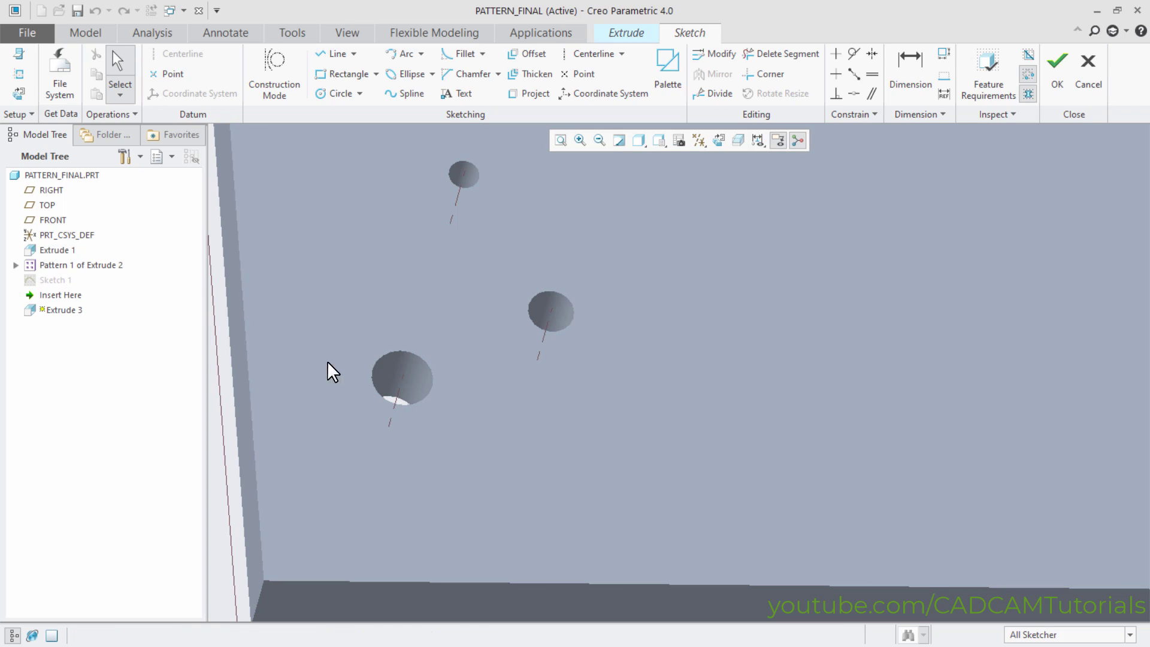
right_click(375, 260)
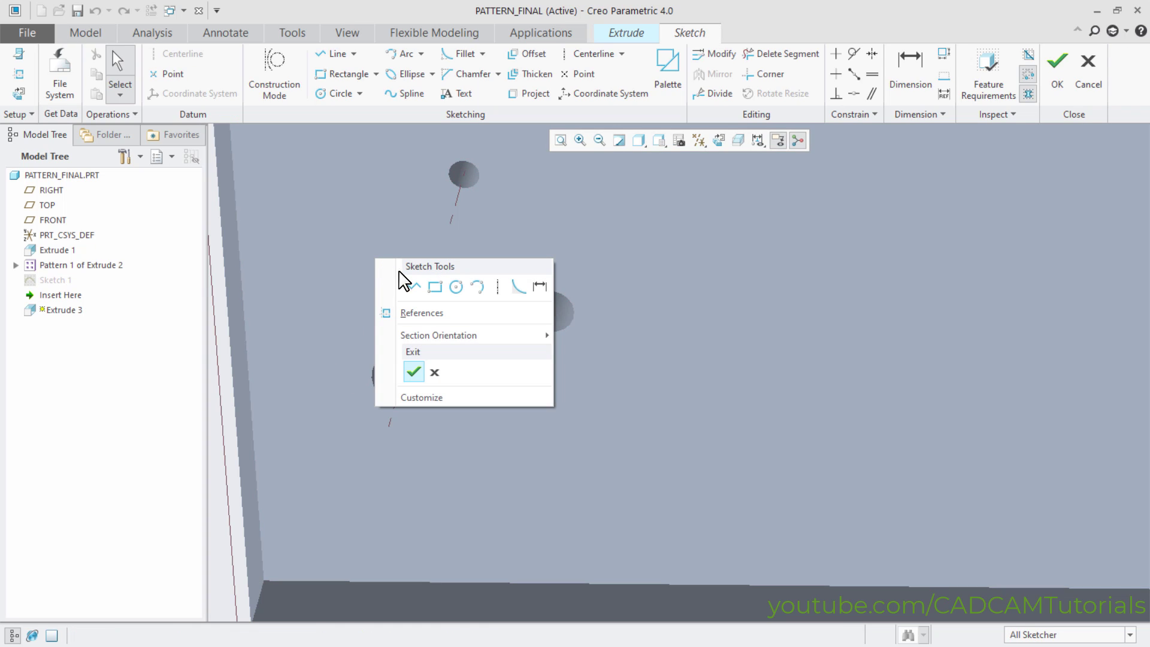
left_click(457, 287)
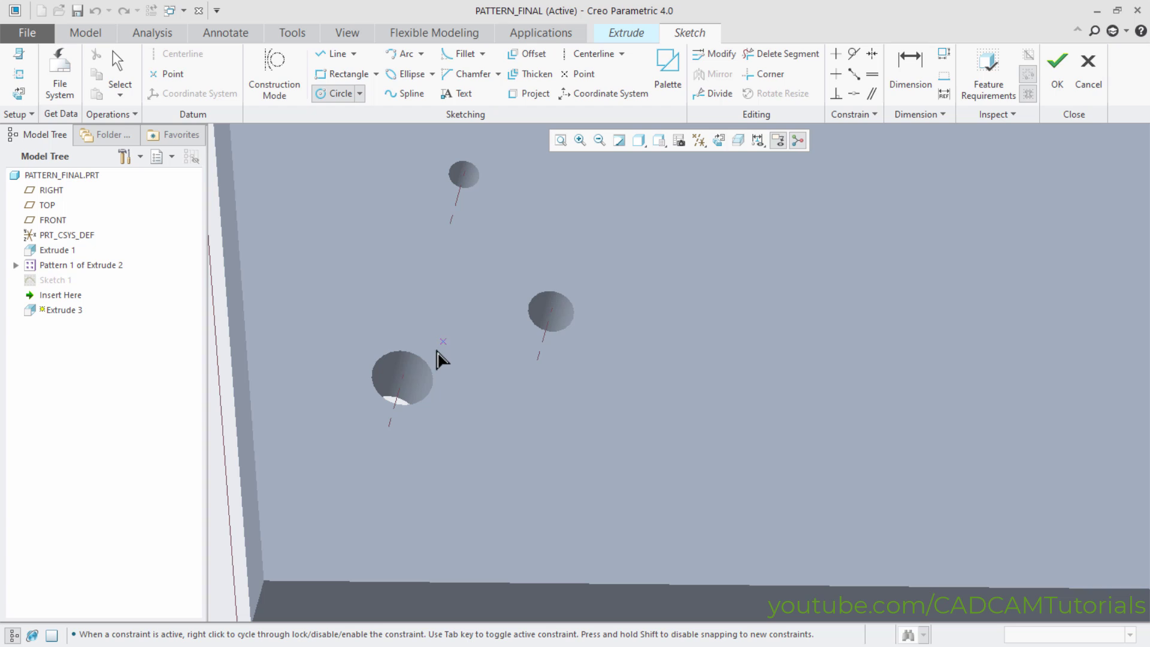
left_click(401, 377)
left_click(433, 376)
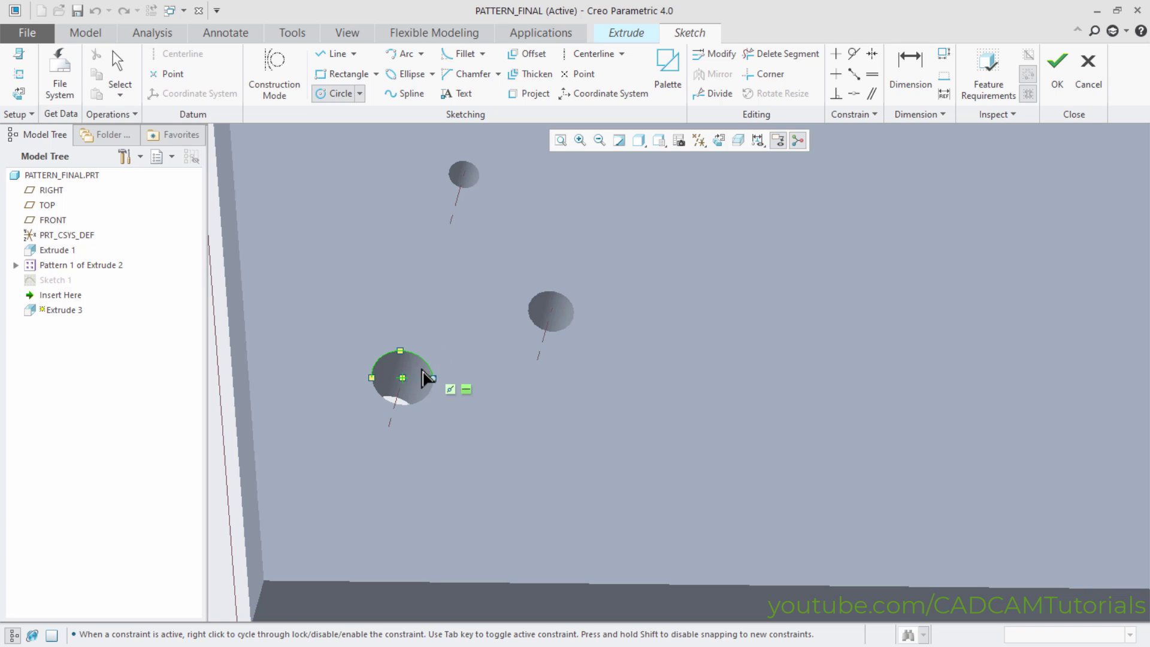
left_click(401, 377)
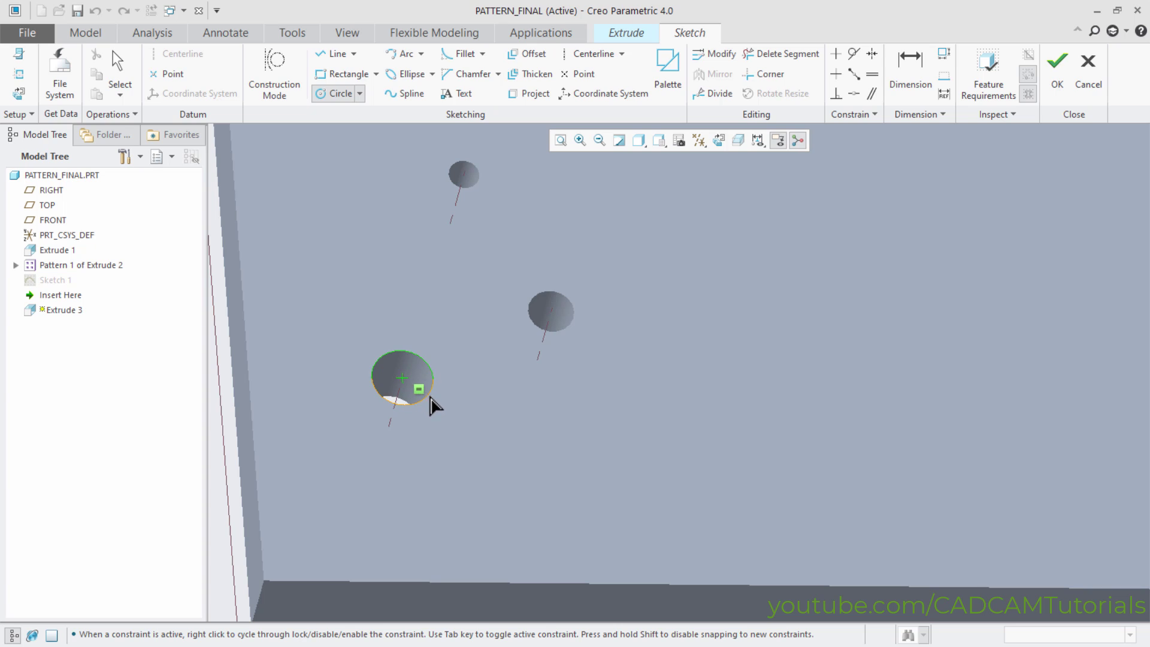
left_click(457, 412)
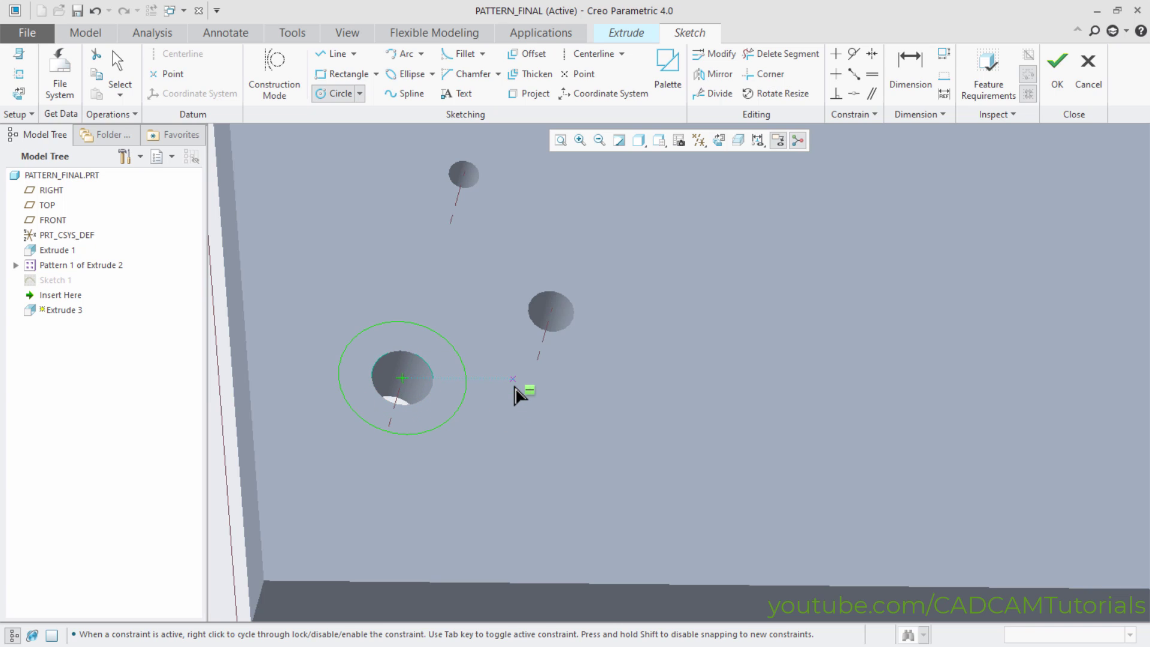
middle_click(519, 395)
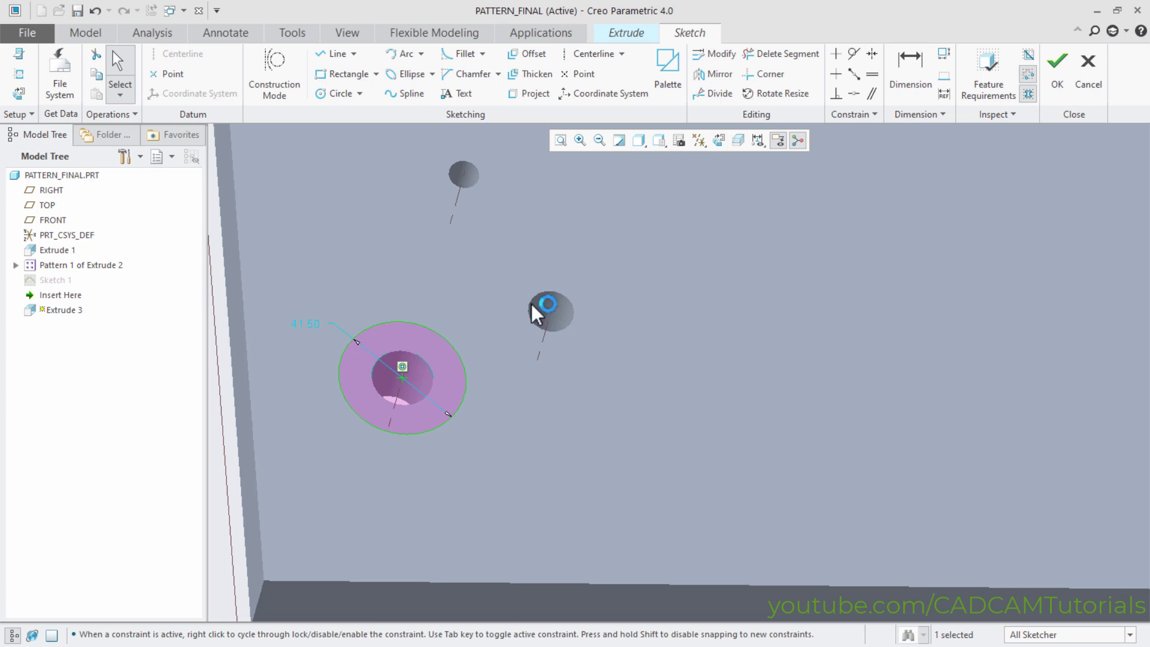
Step: Project the leader hole's circular edge into the sketch as the ring's inner boundary and finish the sketch
left_click(532, 94)
left_click(404, 362)
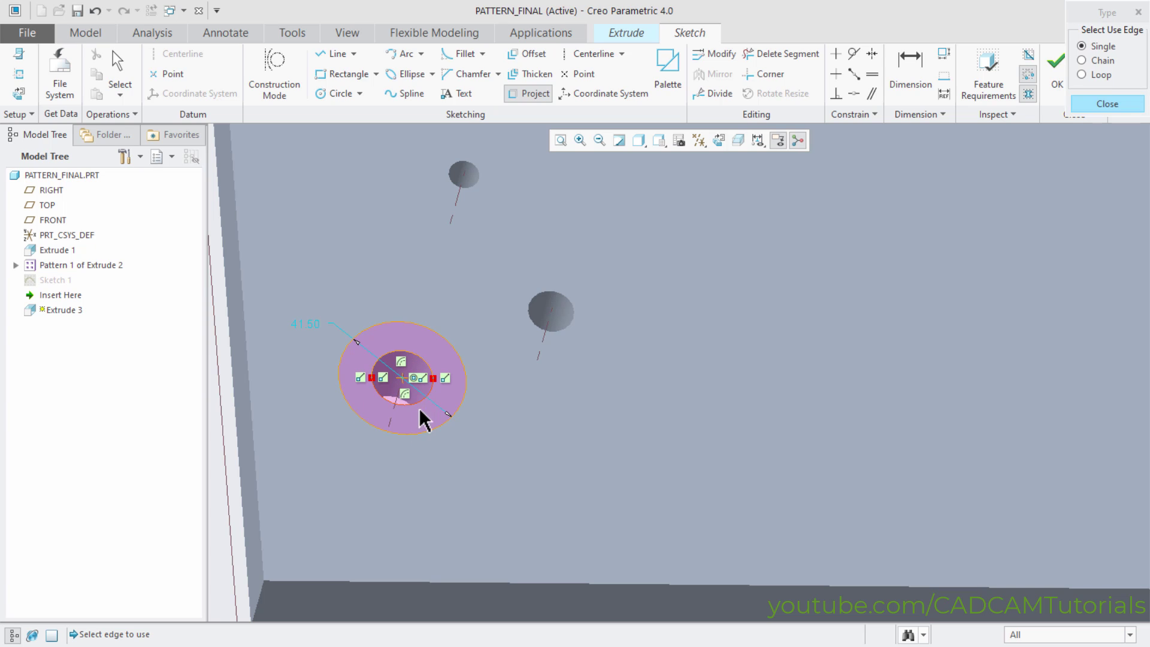
middle_click(526, 401)
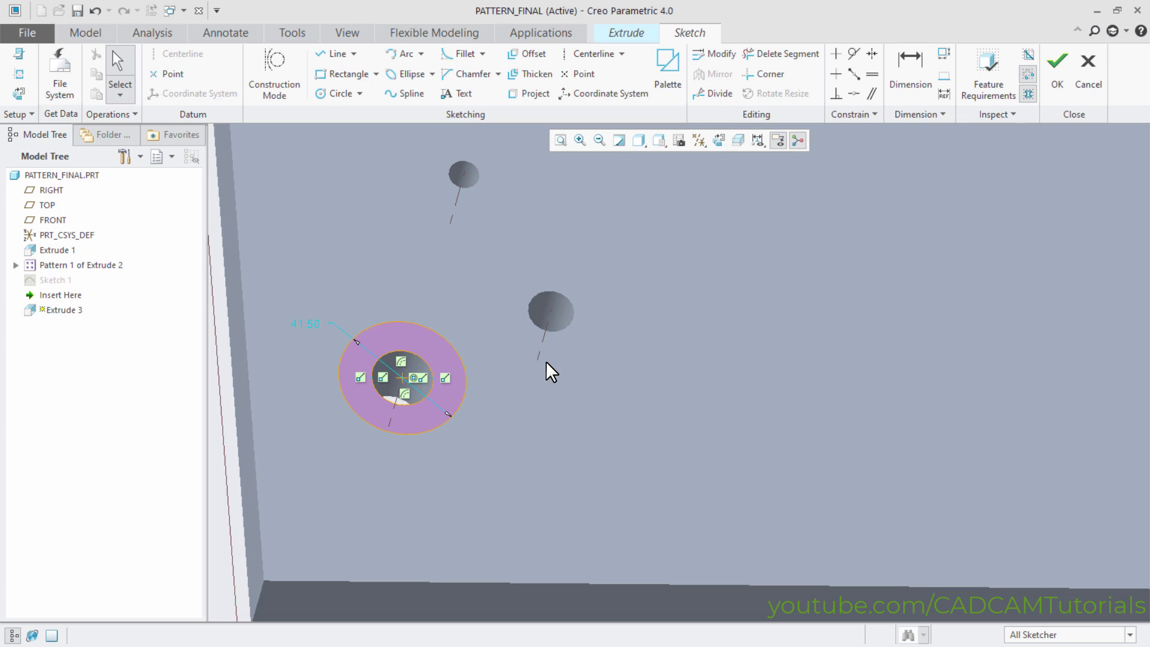
right_click(665, 239)
left_click(703, 352)
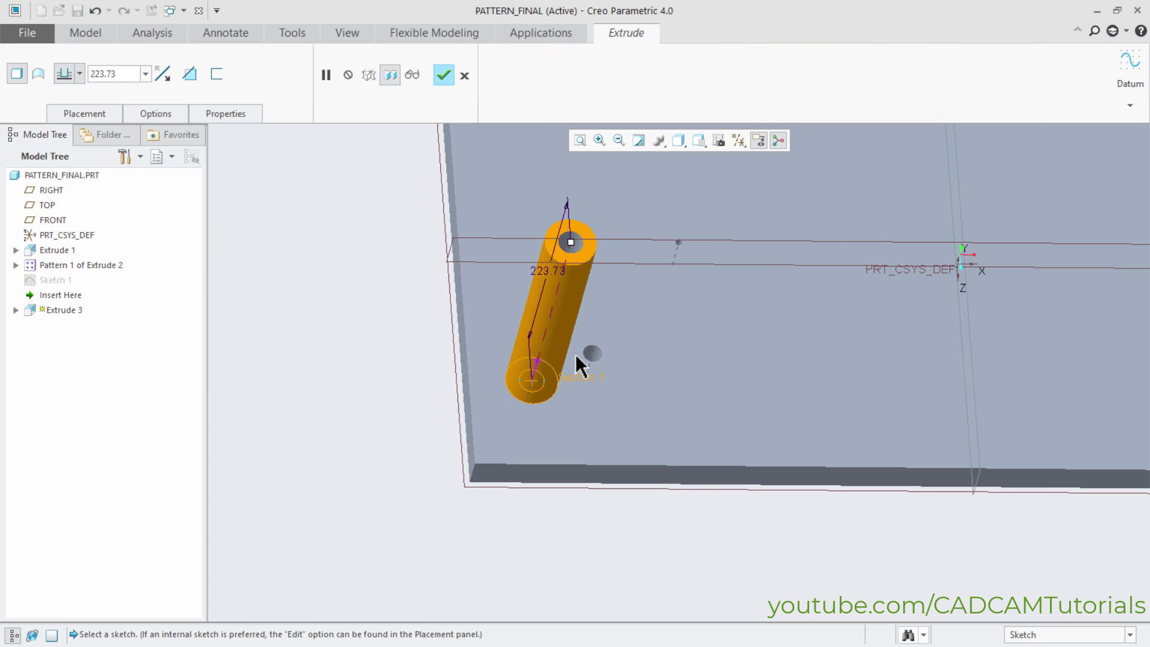
Step: Flip the extrude into the plate to remove material, set its depth to 10 and complete the feature
left_click(537, 364)
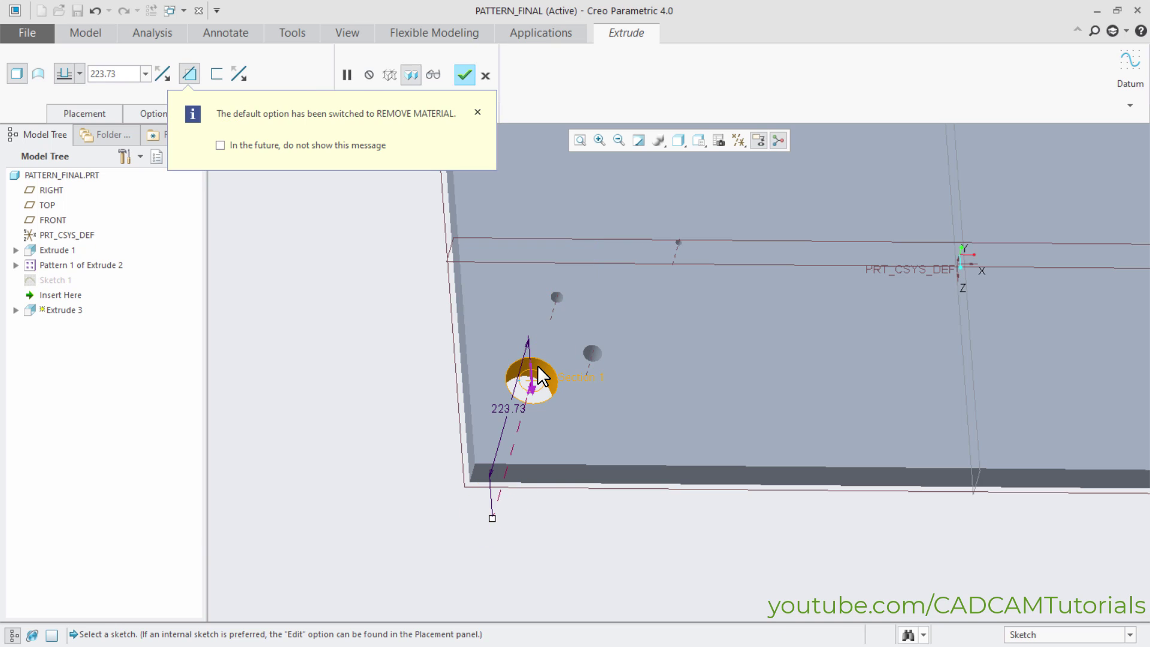
left_click_drag(492, 518, 562, 395)
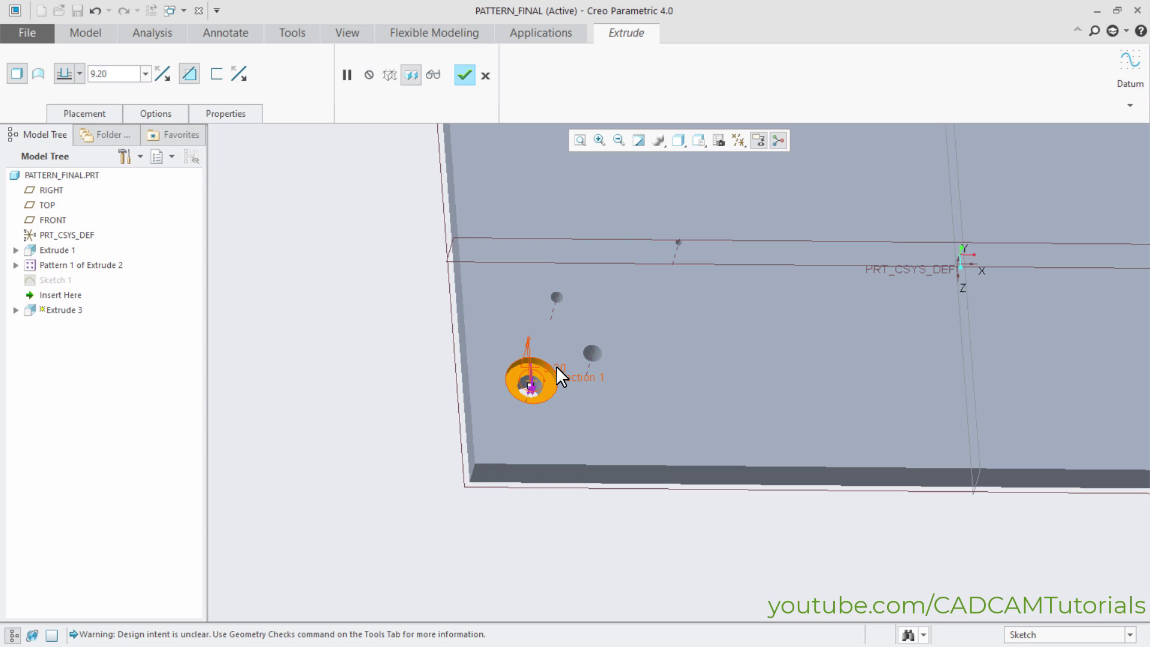
double_click(556, 367)
type("10")
key("Return")
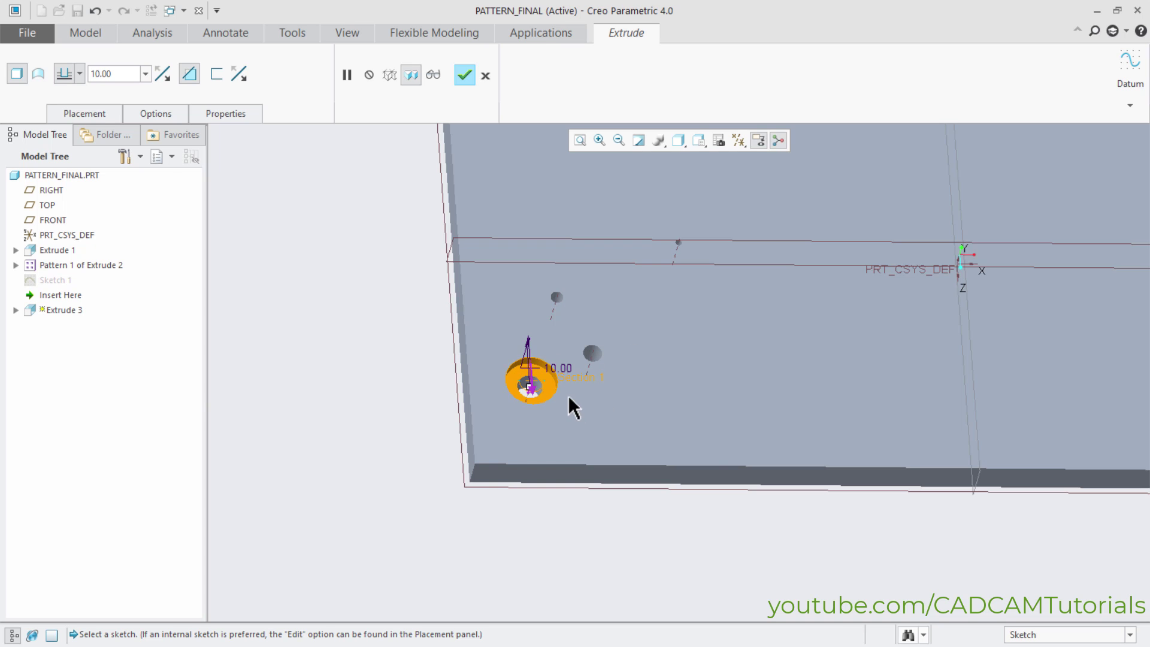
scroll(569, 397, "down", 5)
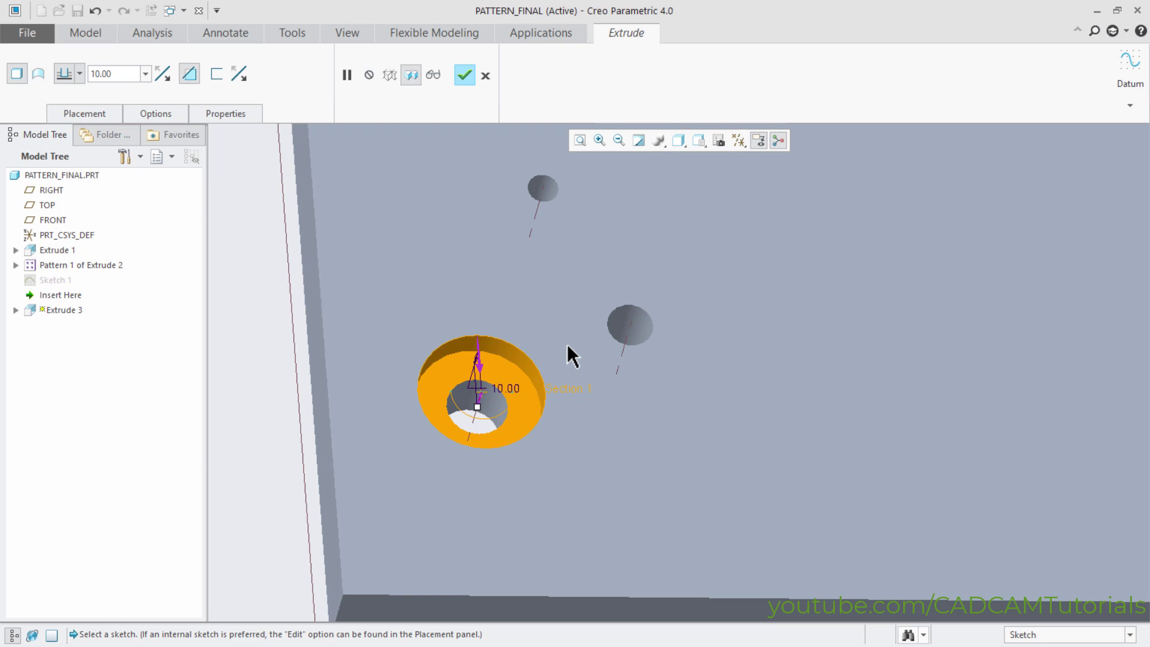
left_click(464, 74)
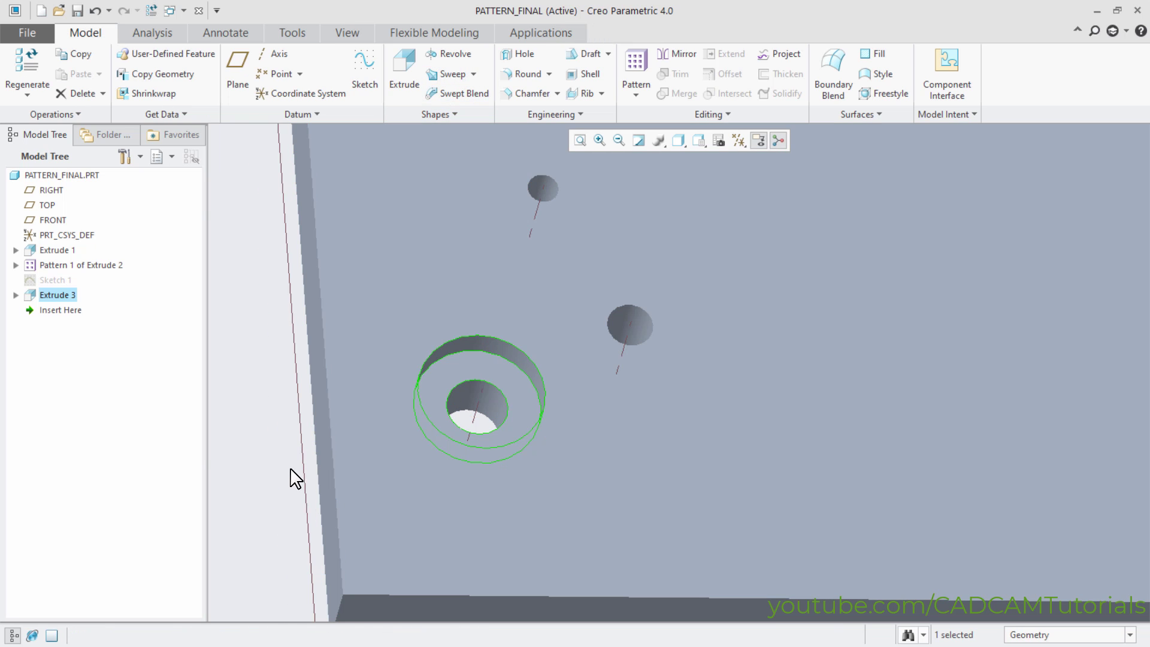
Step: Pattern the counterbore cut Extrude 3 with a Reference pattern that follows the table pattern of holes
left_click(295, 478)
scroll(585, 459, "up", 5)
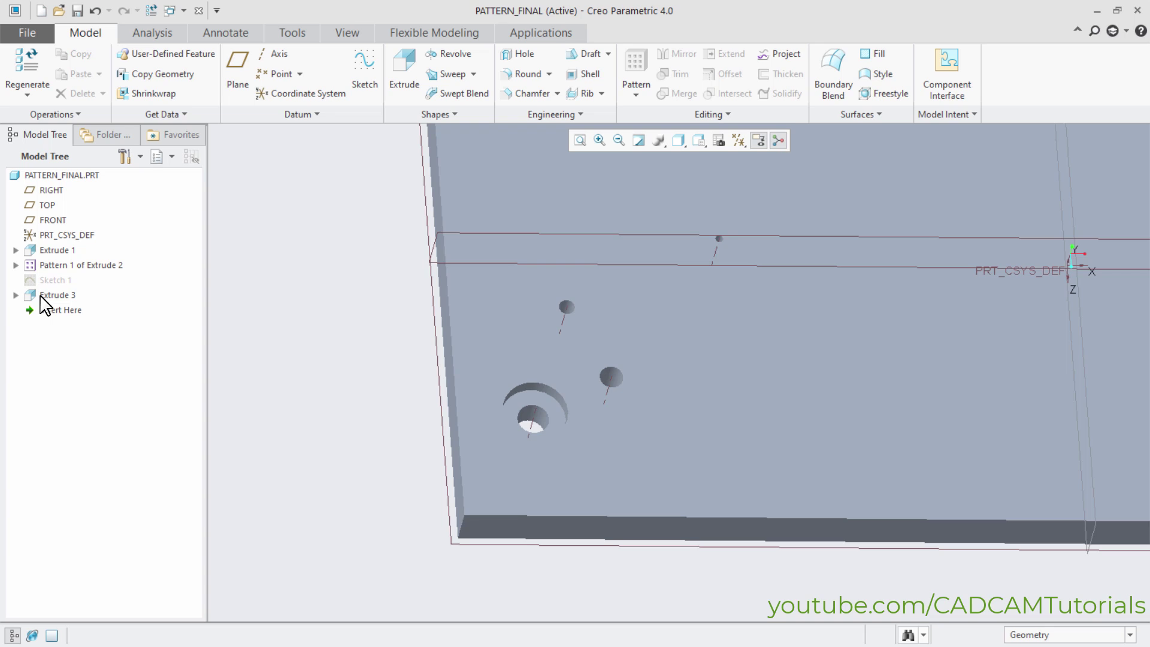
left_click(41, 295)
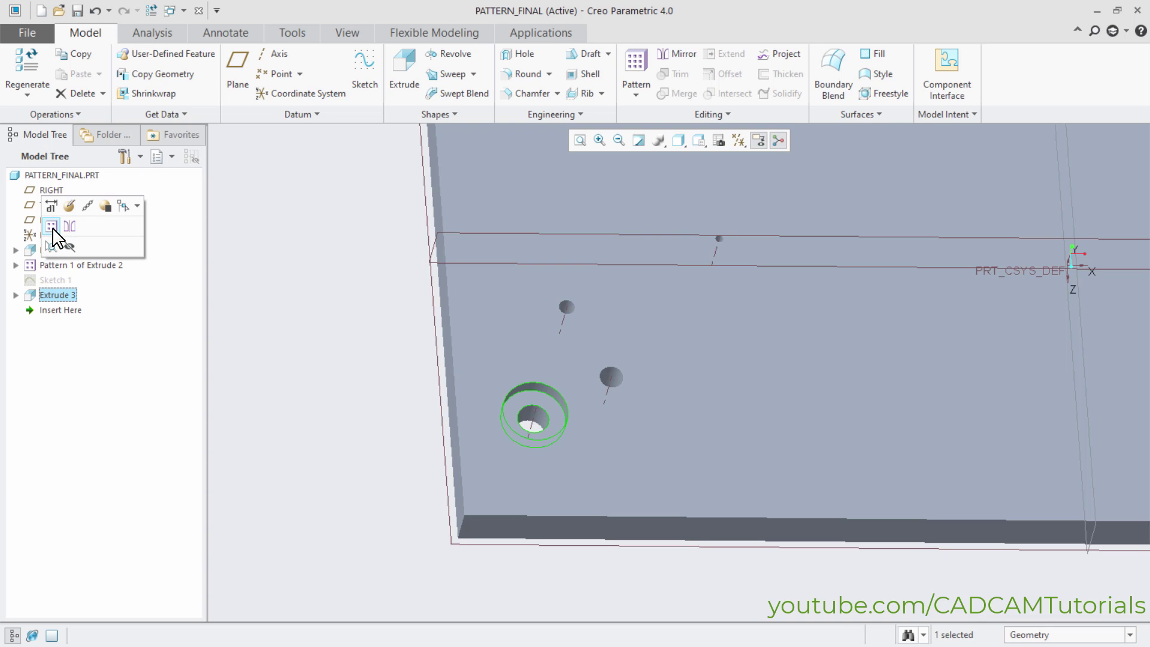
left_click(52, 227)
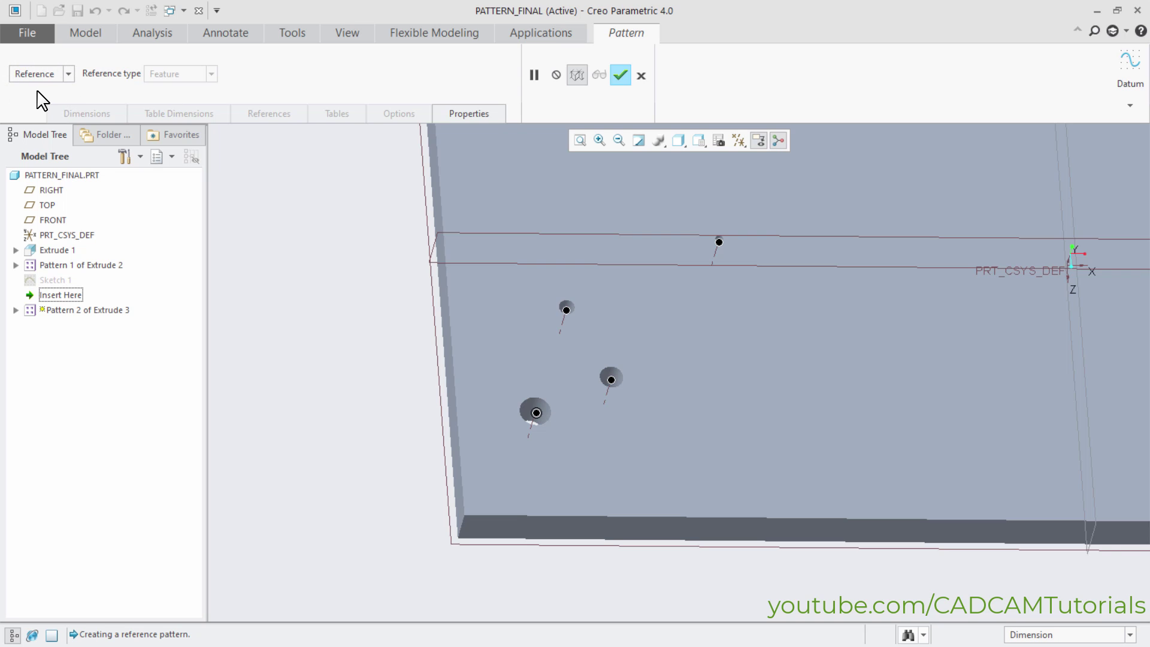
left_click(70, 75)
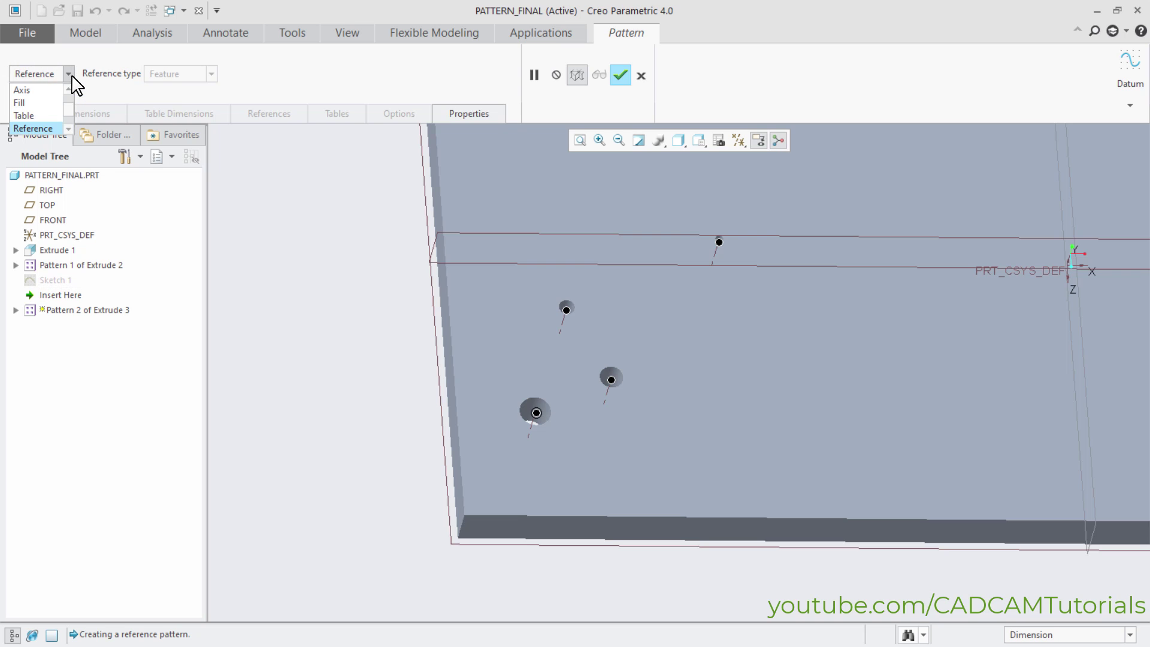
scroll(58, 112, "down", 1)
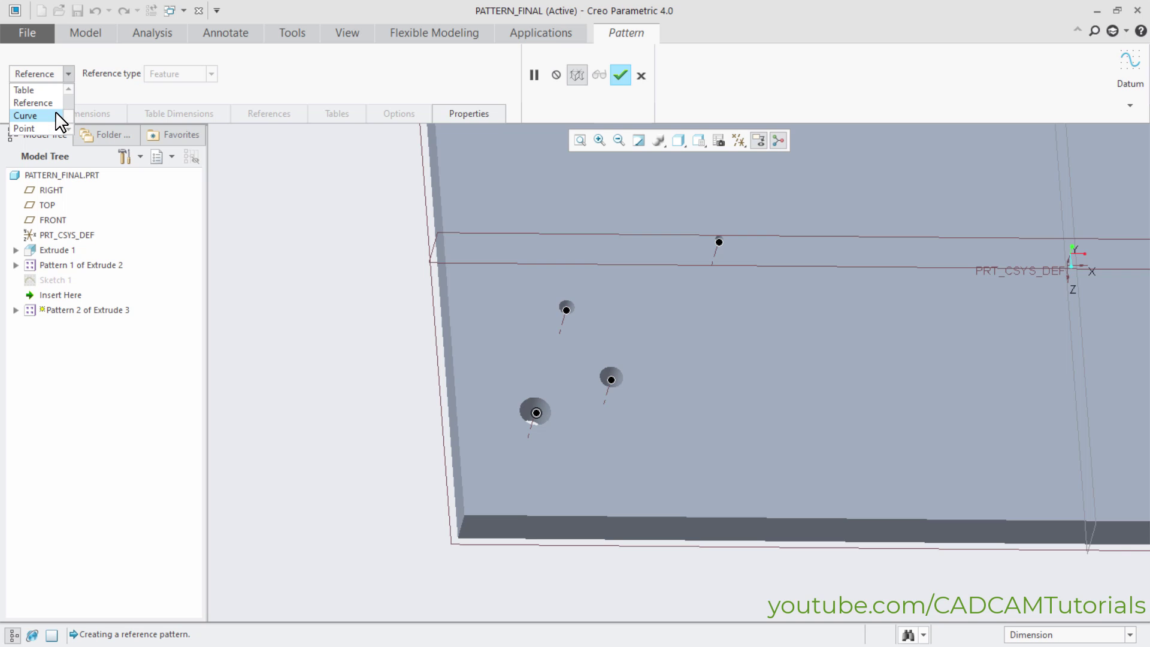
left_click(102, 93)
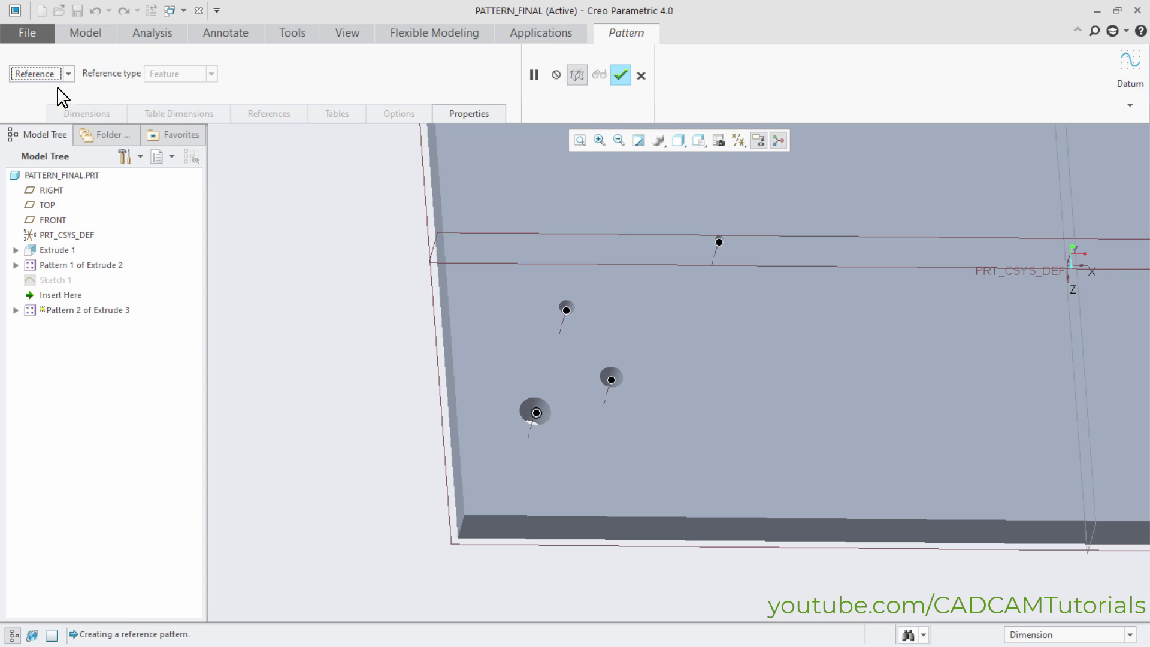
left_click(622, 77)
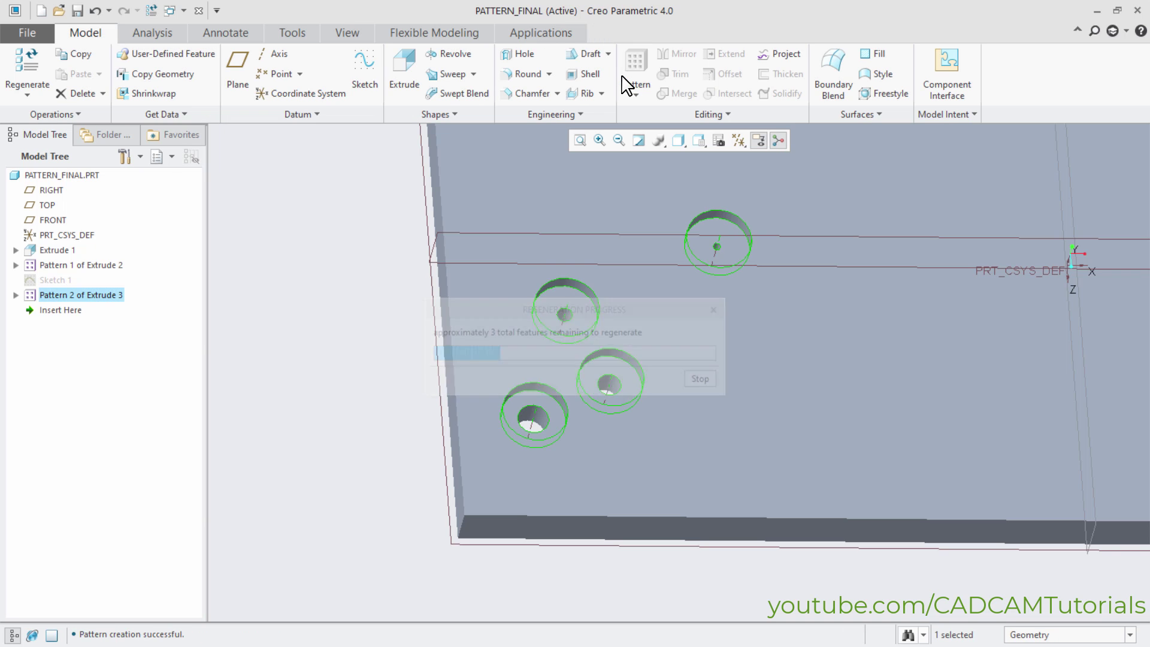
left_click(384, 388)
mouse_move(701, 431)
middle_mouse_down()
mouse_move(711, 449)
mouse_move(659, 444)
mouse_move(695, 408)
mouse_move(689, 420)
middle_mouse_up()
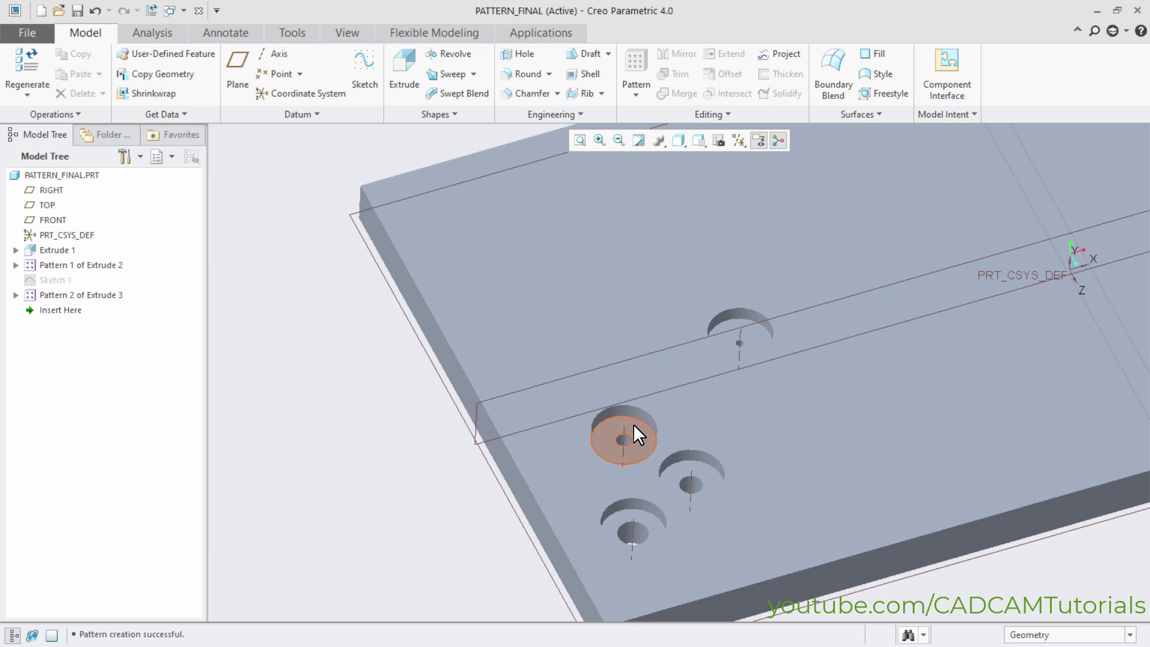
mouse_move(746, 383)
middle_mouse_down()
mouse_move(700, 483)
mouse_move(738, 482)
mouse_move(698, 460)
mouse_move(836, 411)
mouse_move(835, 399)
middle_mouse_up()
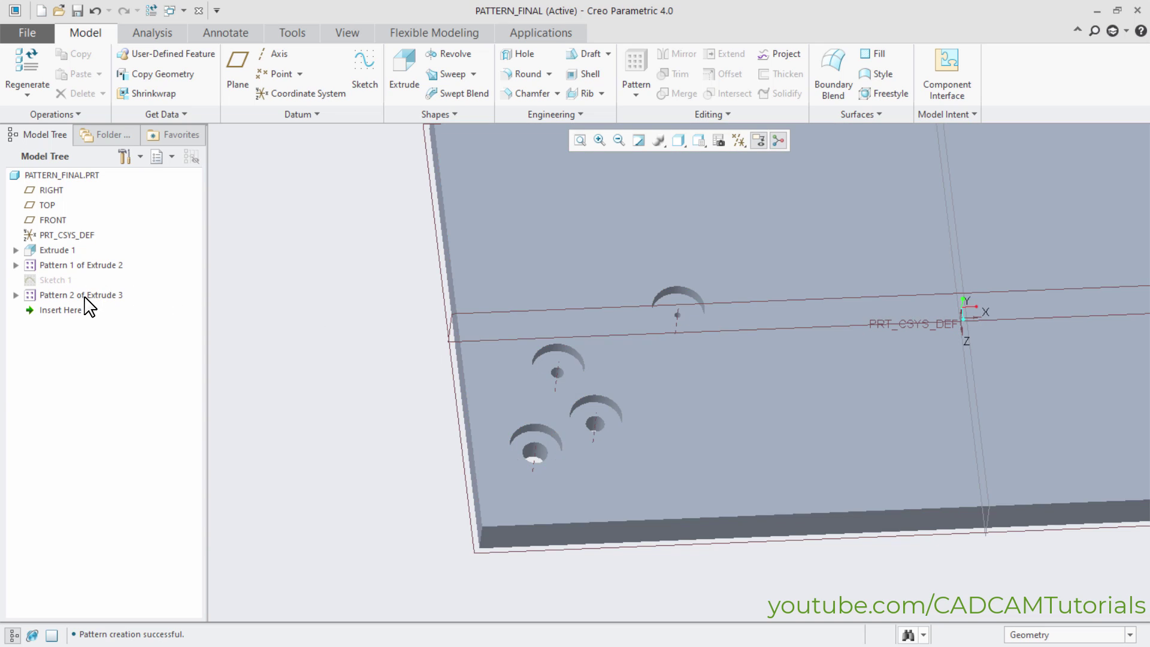
Step: Reopen the counterbore pattern's definition, review the available pattern types and cancel the edit
left_click(84, 295)
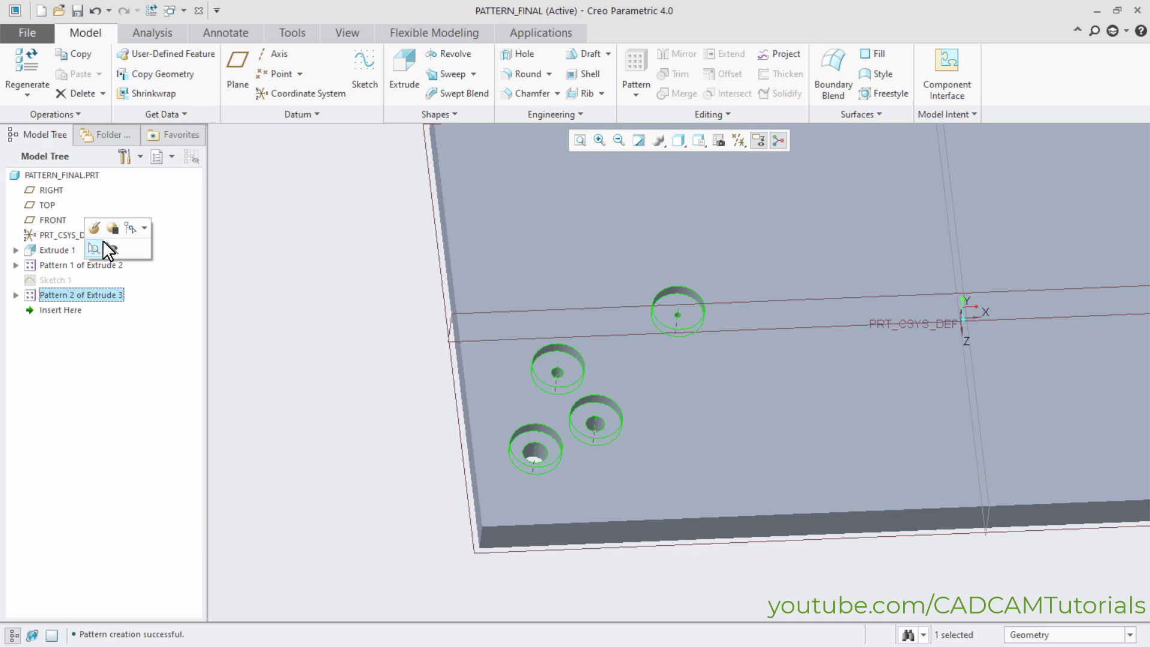
left_click(92, 226)
left_click(69, 74)
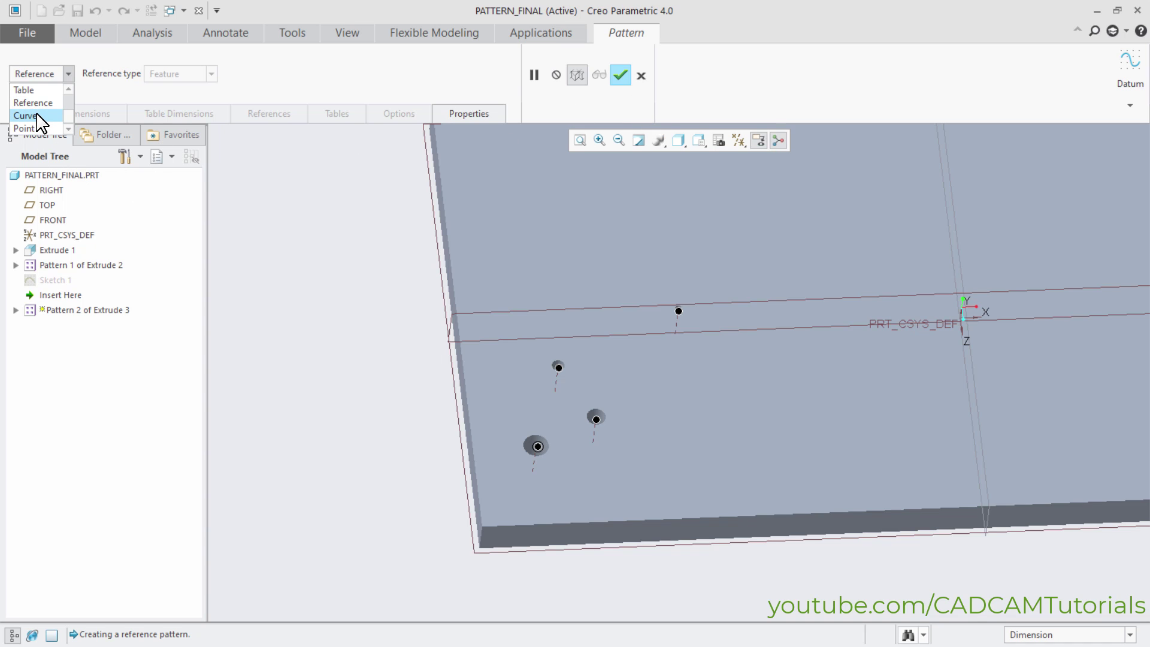
left_click(641, 77)
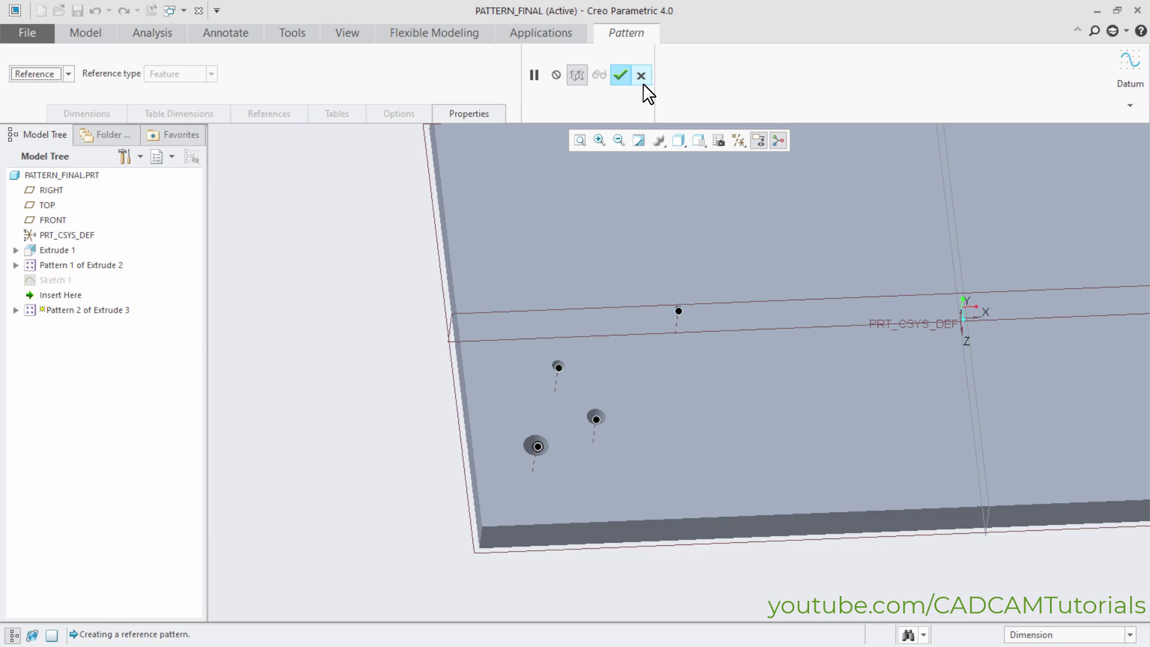
left_click(641, 76)
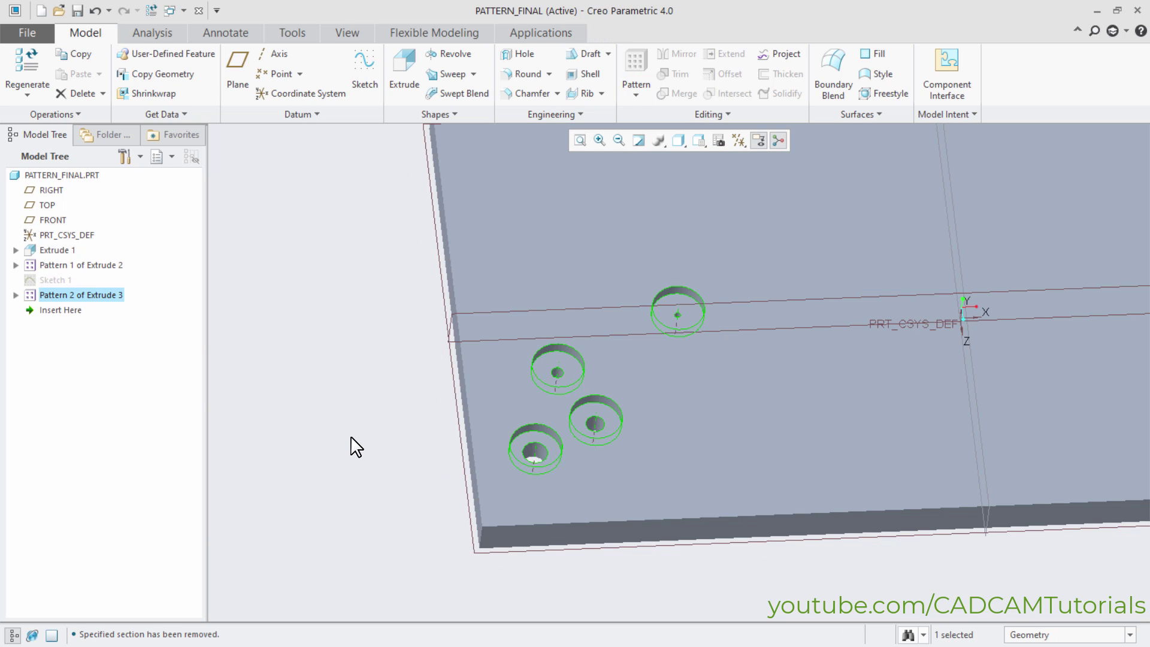
Step: Delete the counterbore pattern and the table pattern of holes, keeping the leader features Extrude 3 and Extrude 2
left_click(372, 460)
scroll(376, 461, "up", 2)
scroll(376, 461, "down", 1)
left_click(89, 296)
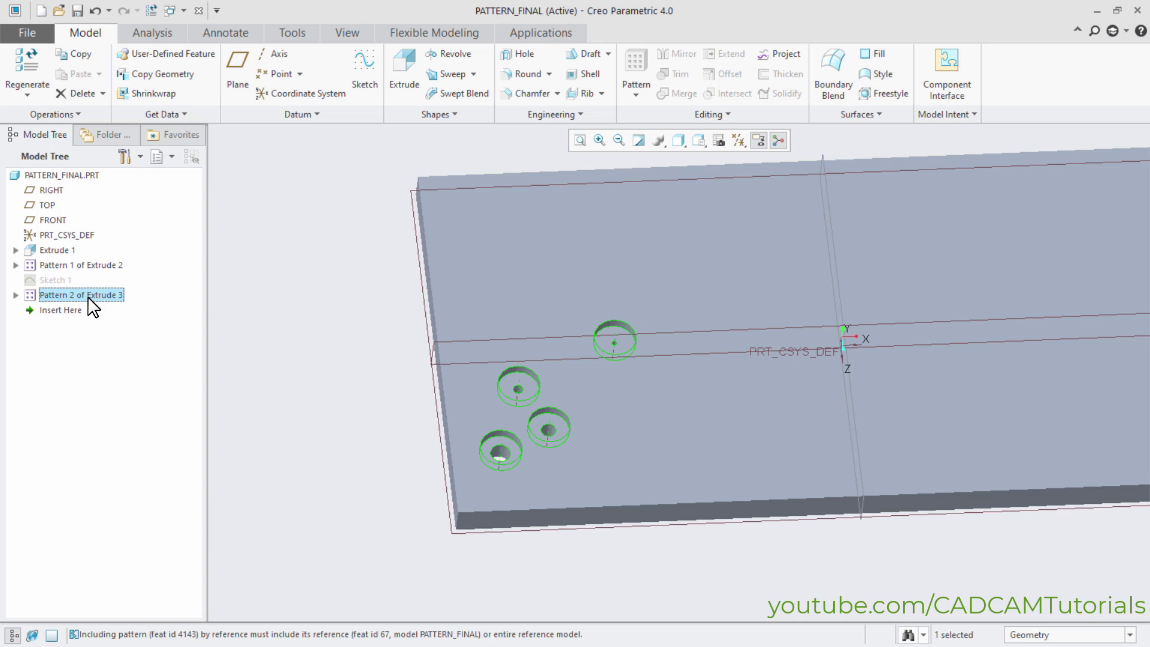
right_click(48, 309)
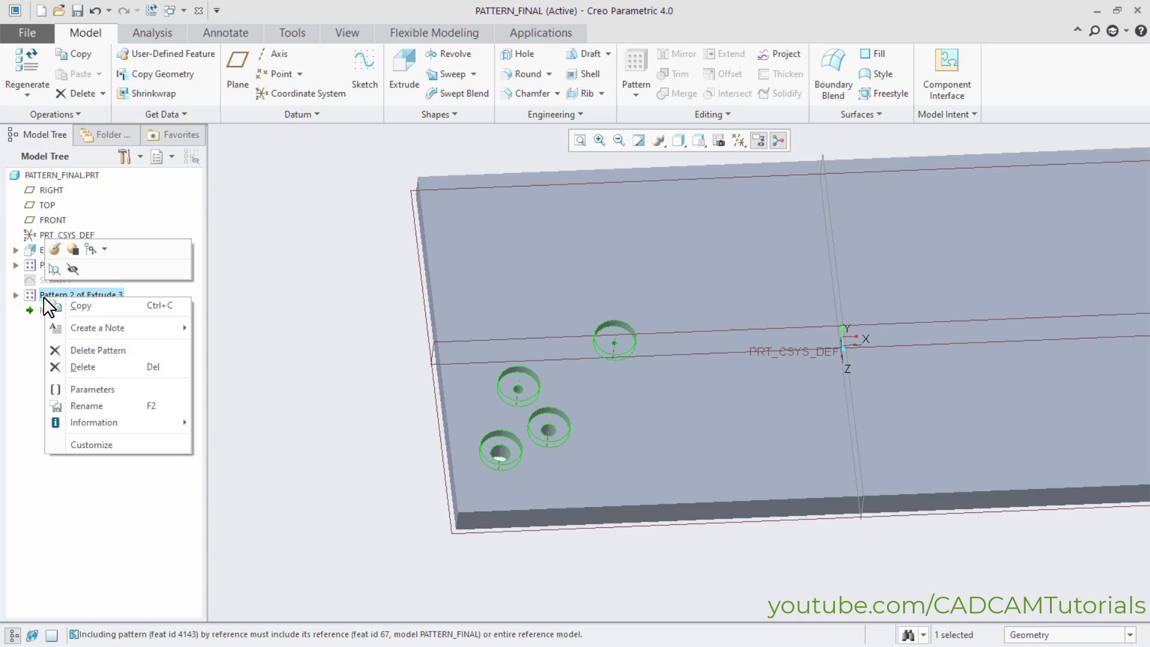
left_click(75, 352)
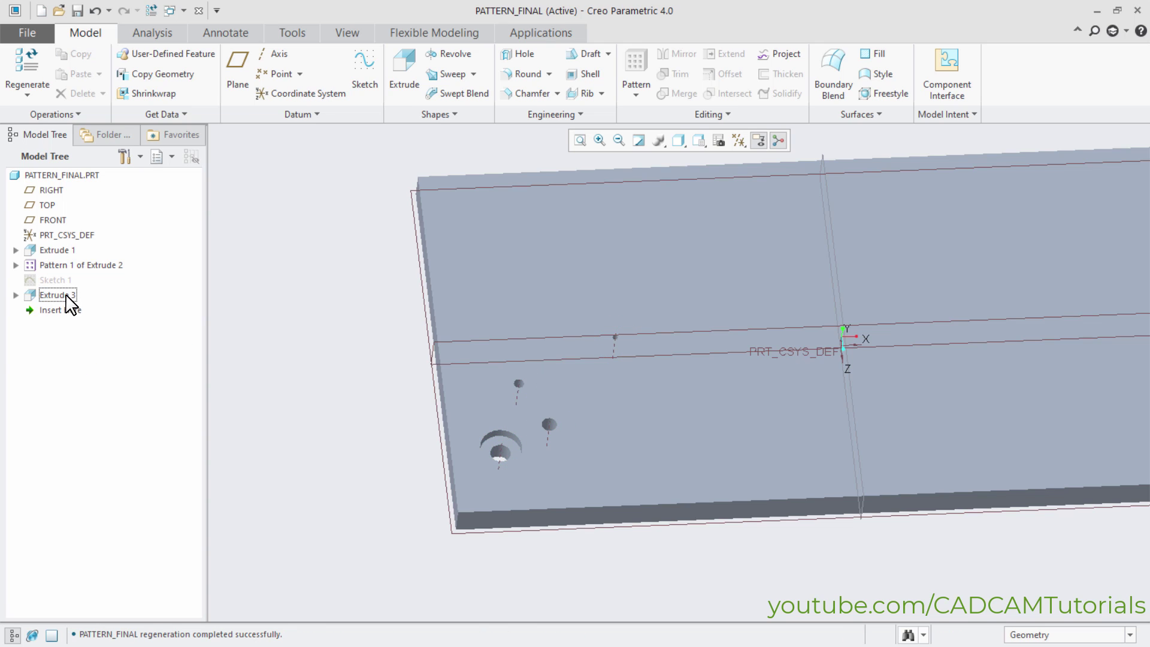
right_click(68, 265)
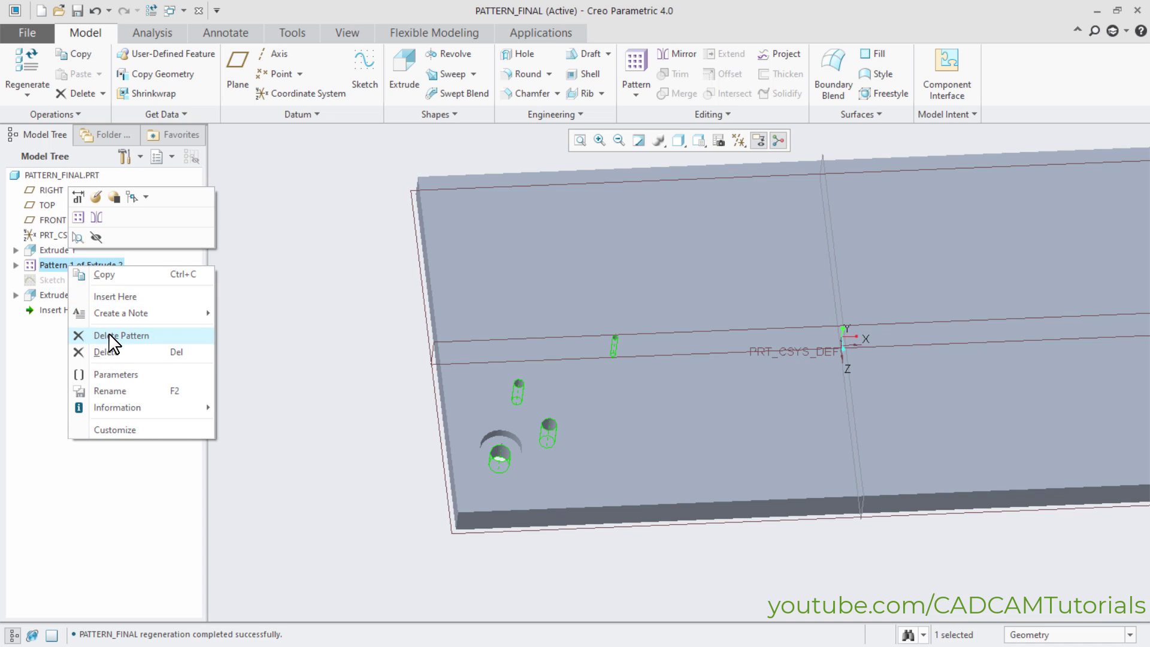
left_click(113, 335)
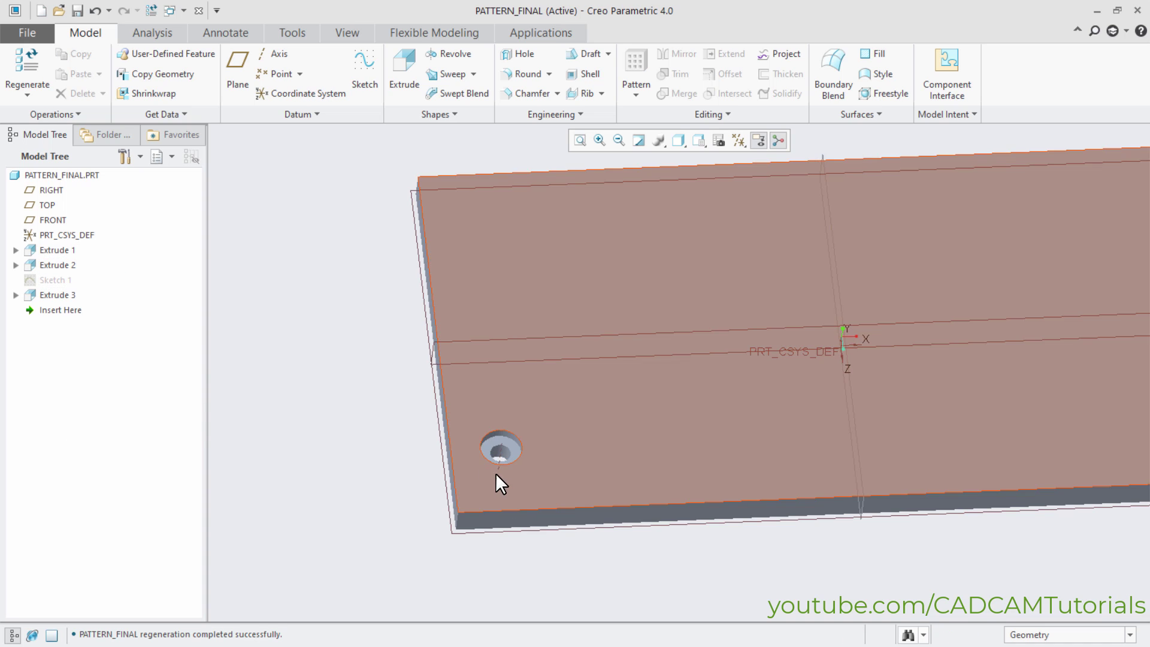
Step: Start a new sketch on the plate's top face with the default orientation
scroll(737, 455, "down", 1)
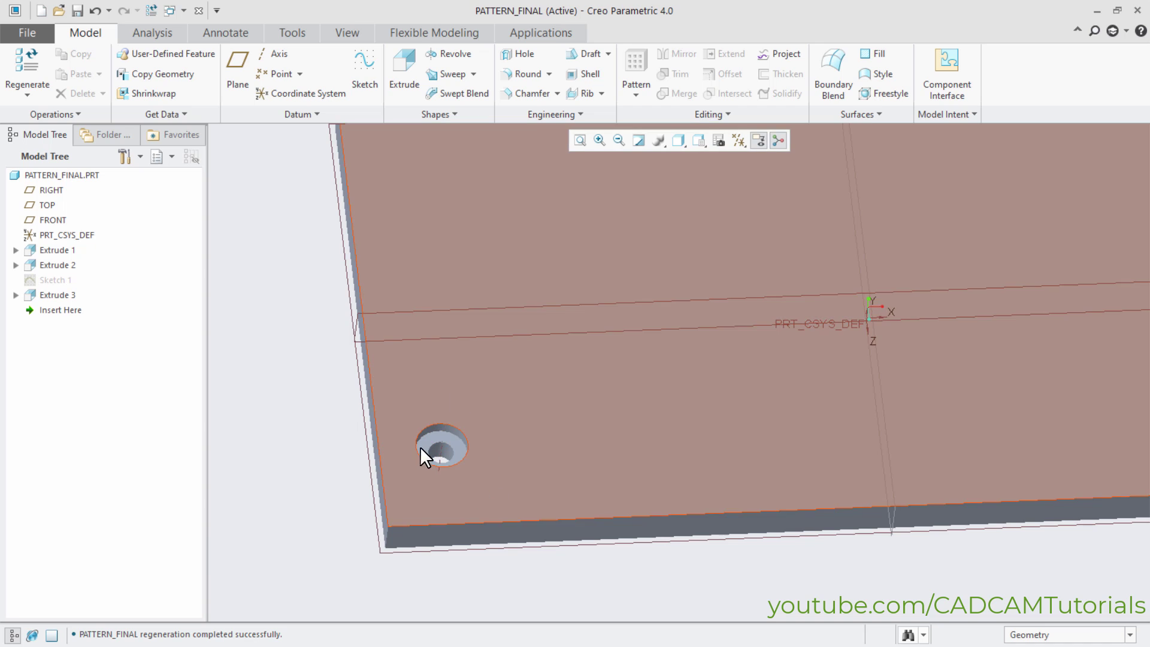
scroll(476, 461, "up", 2)
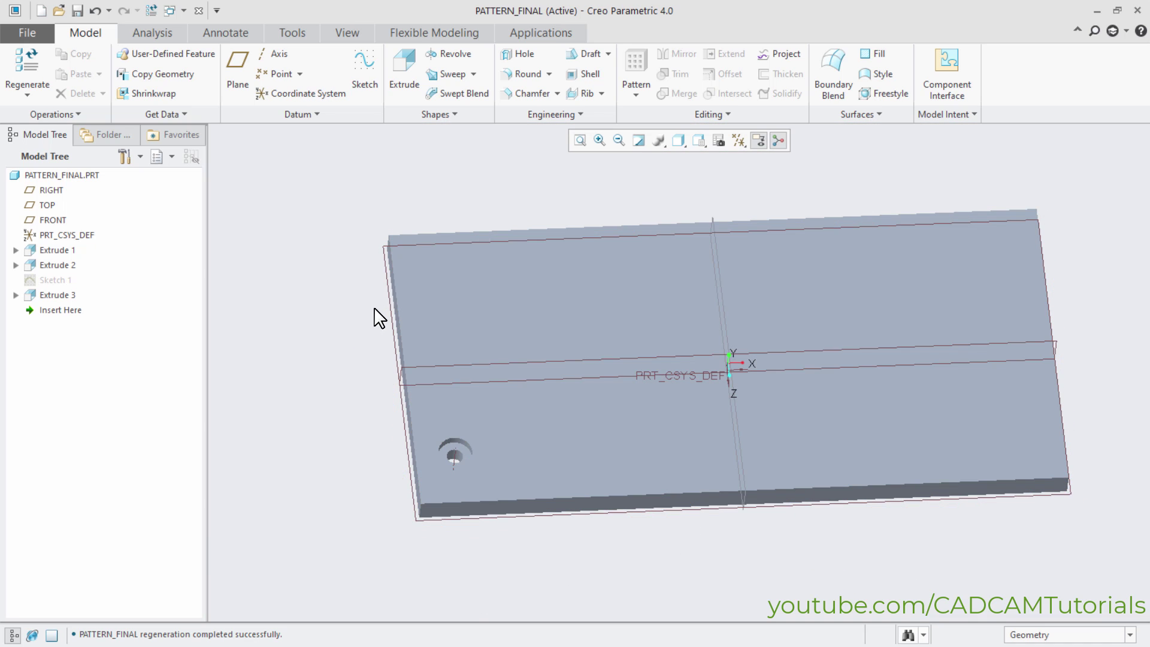
left_click(370, 88)
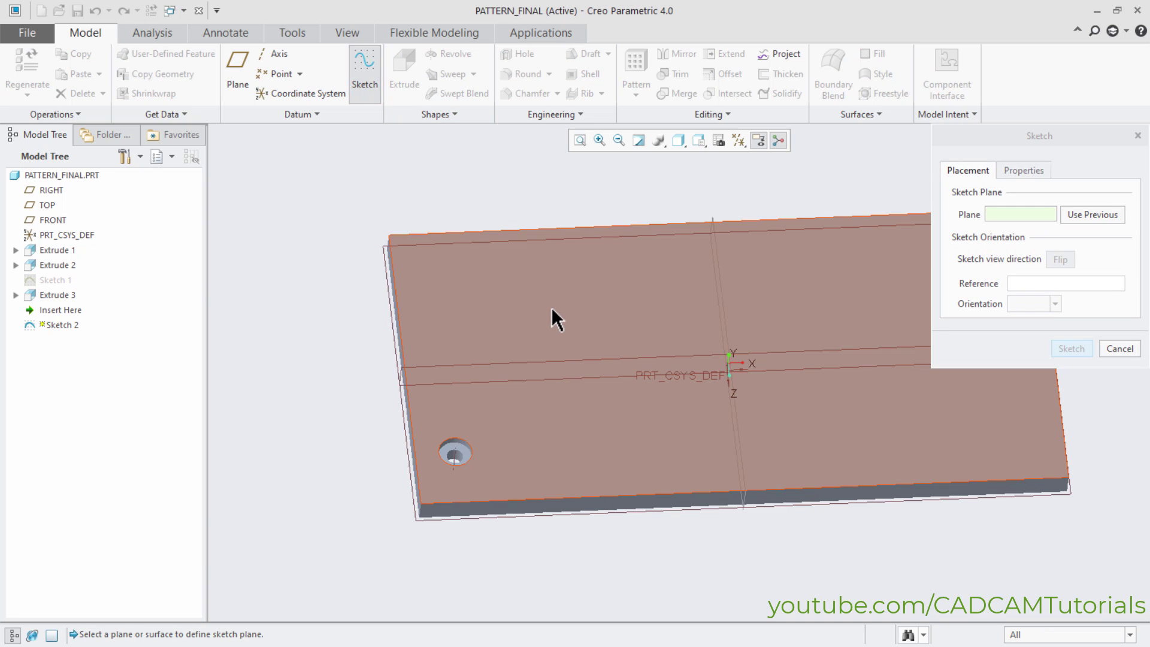
left_click(551, 308)
left_click(1072, 349)
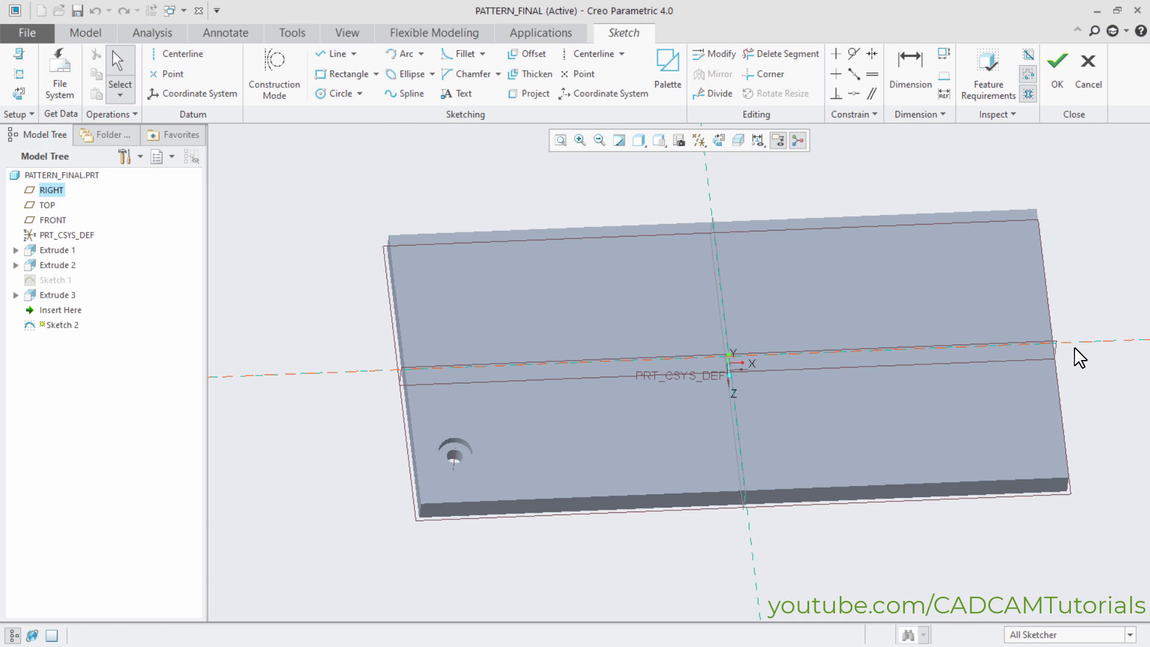
Step: Sketch a wavy open spline from the counterbored hole's center through three intermediate points to the plate's diagonally opposite corner area and finish the sketch
left_click(404, 95)
scroll(553, 452, "down", 3)
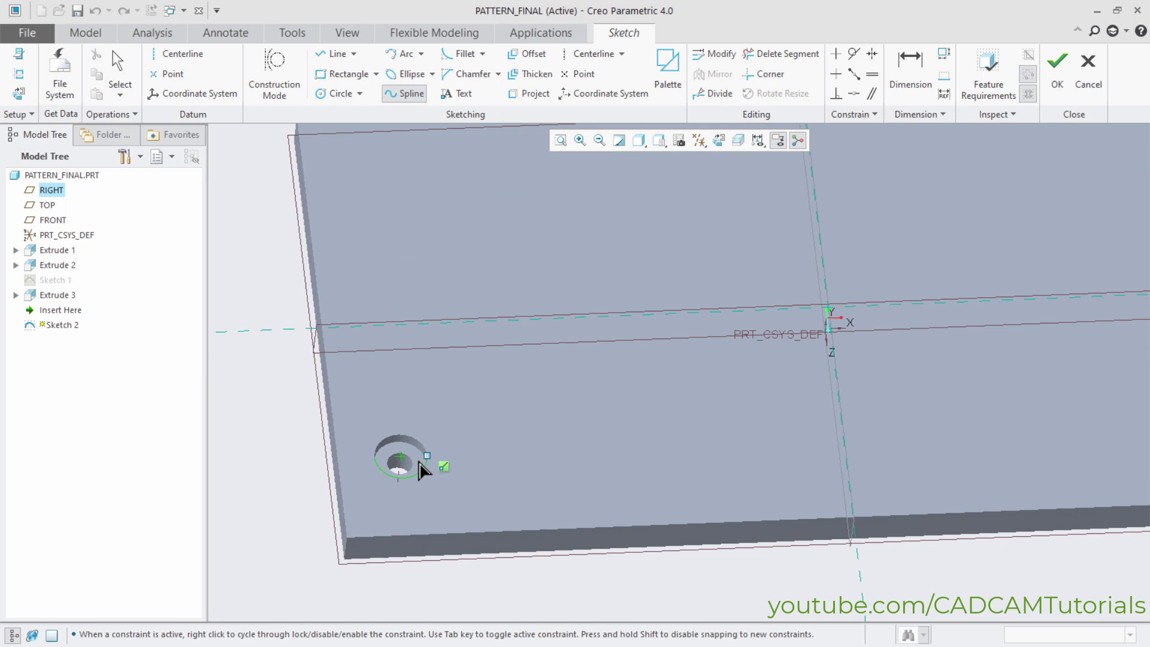
left_click(398, 434)
left_click(375, 456)
scroll(470, 365, "up", 4)
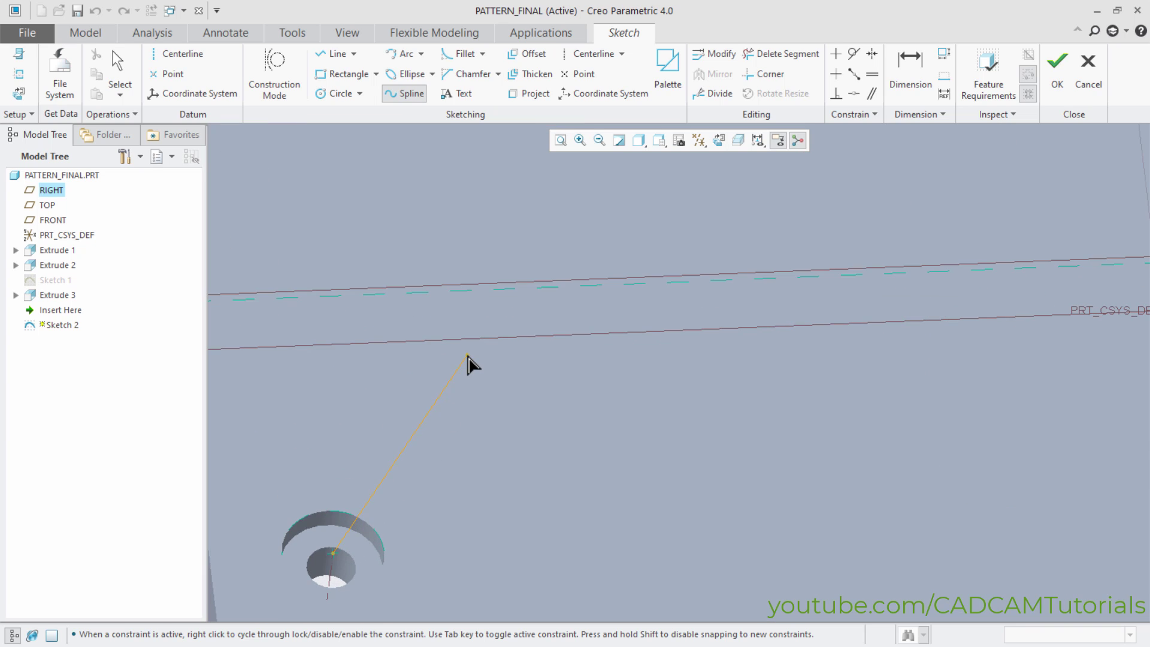
scroll(481, 358, "down", 1)
left_click(494, 295)
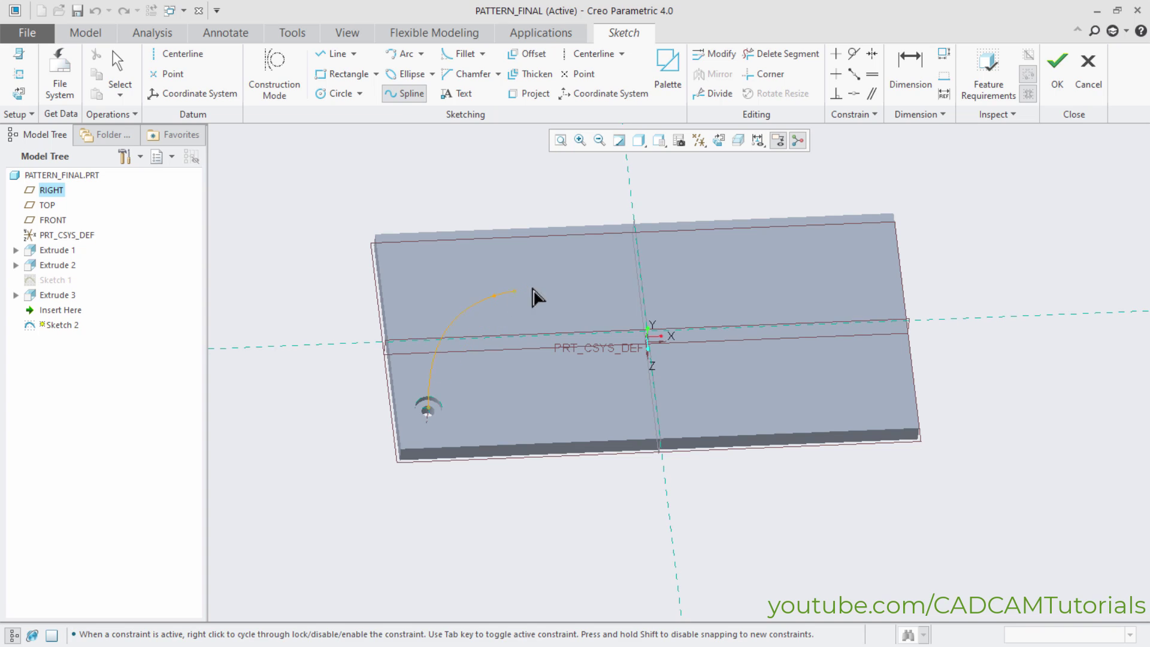
left_click(590, 289)
left_click(719, 302)
left_click(826, 255)
middle_click(847, 282)
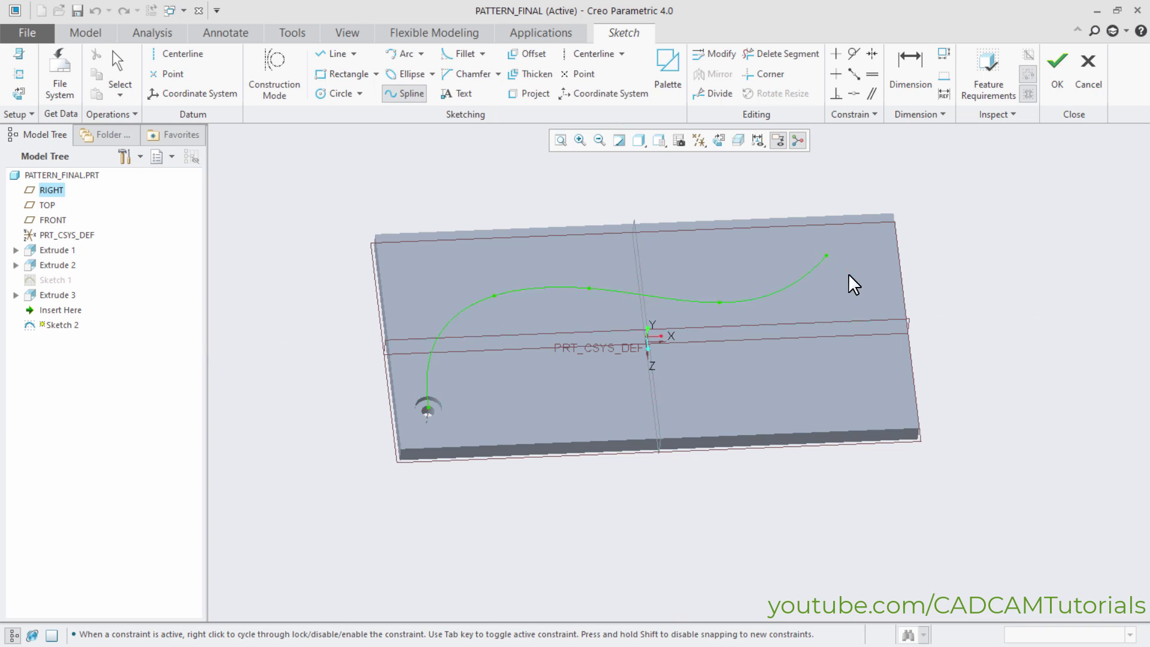
middle_click(937, 250)
right_click(934, 246)
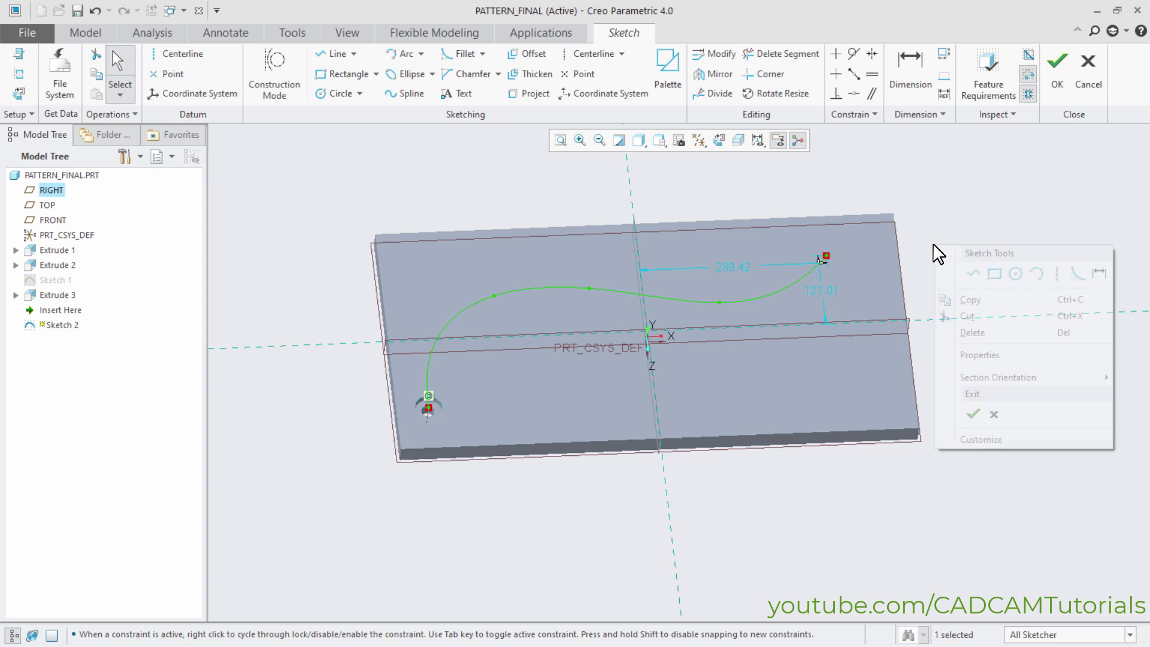
left_click(968, 418)
left_click(547, 533)
Step: Start a geometry pattern of the counterbore Extrude 3 and the hole Extrude 2, and set its type to Curve
mouse_move(546, 534)
middle_mouse_down()
mouse_move(583, 516)
mouse_move(593, 524)
mouse_move(577, 506)
middle_mouse_up()
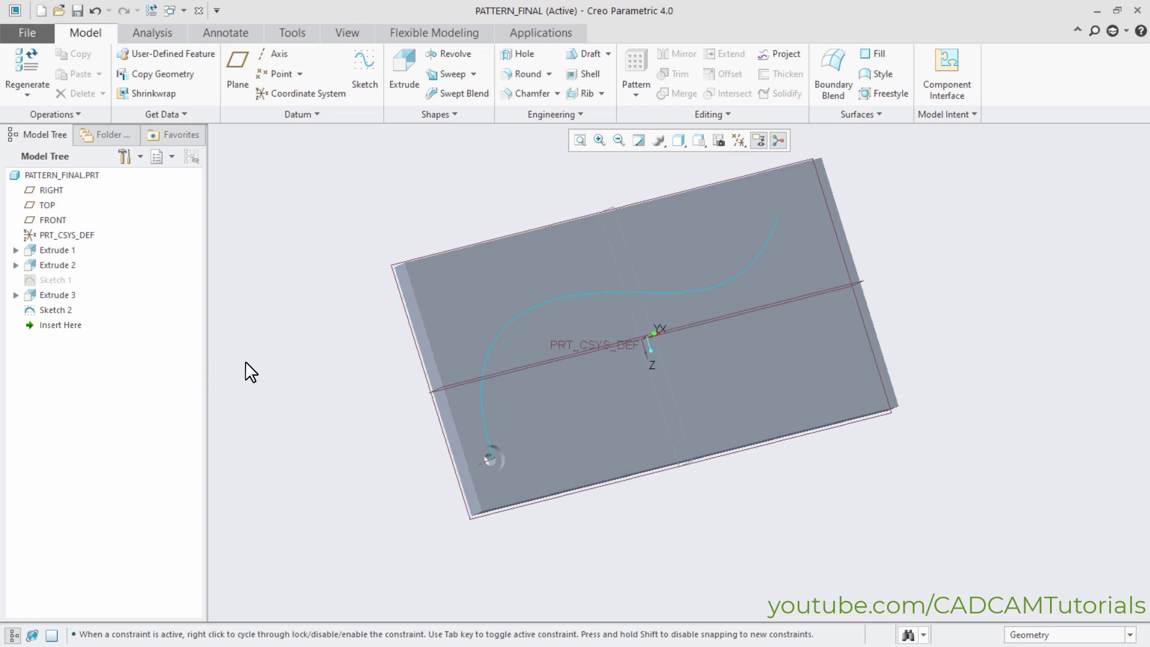
left_click(57, 295)
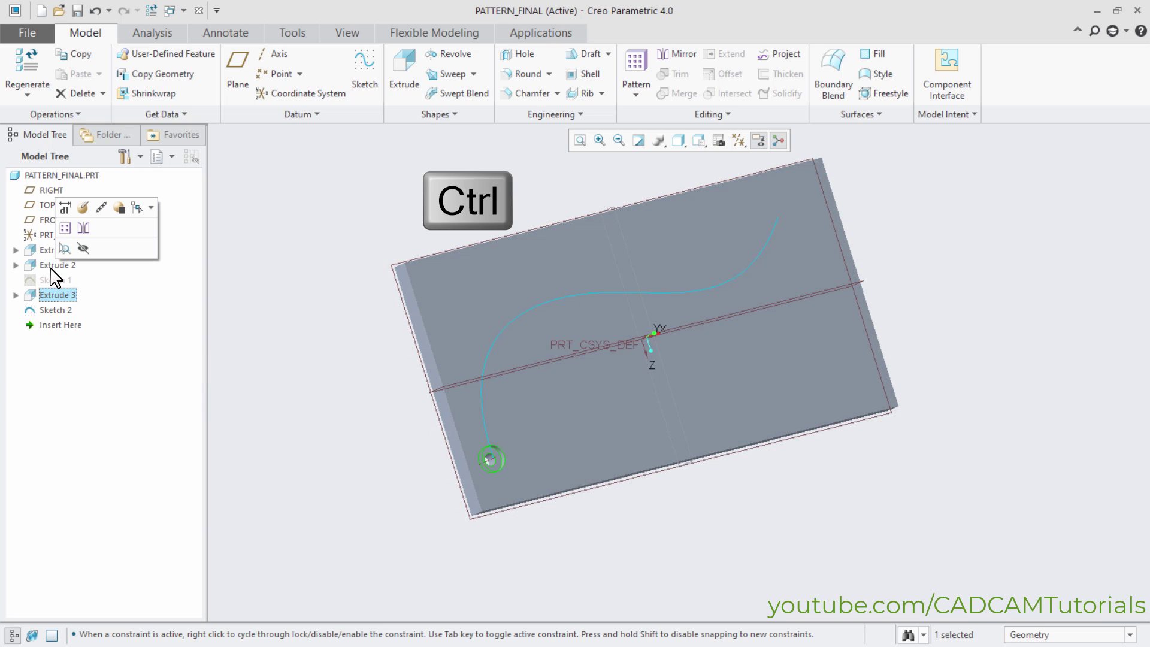
left_click(50, 266, "ctrl")
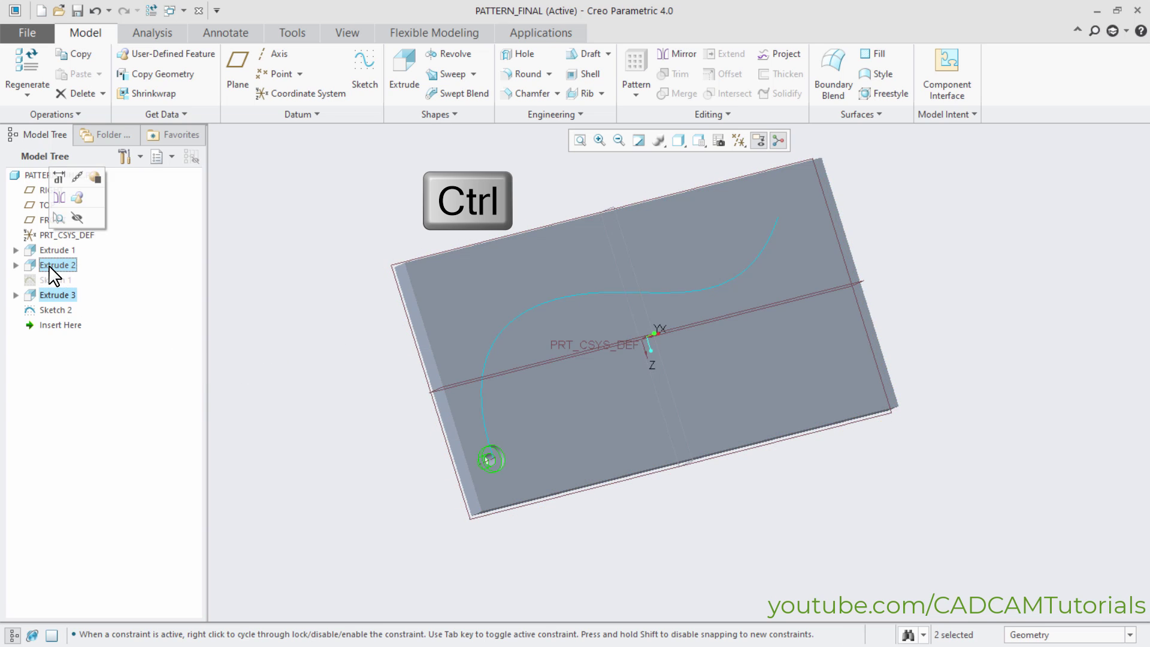
left_click(638, 97)
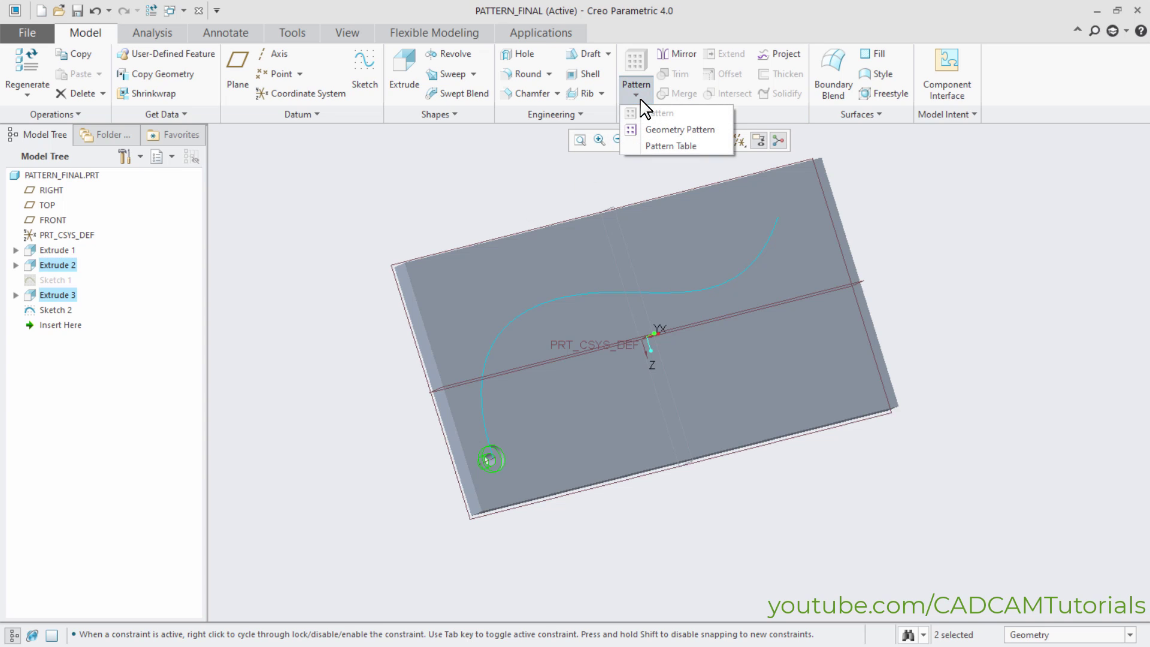
left_click(668, 131)
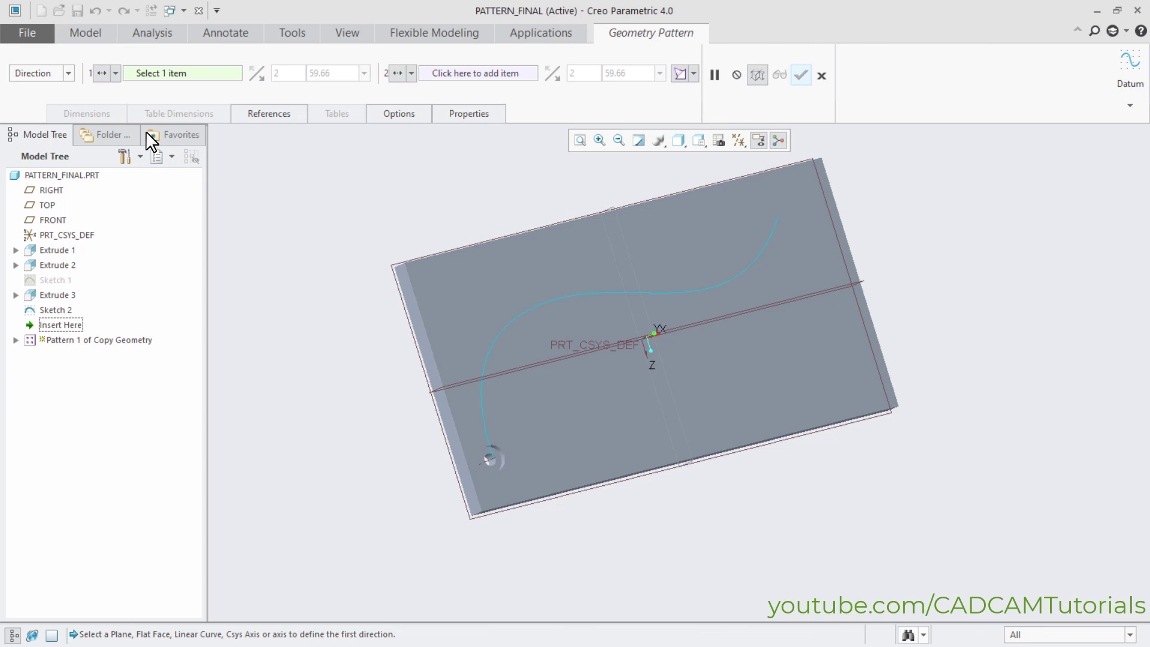
left_click(68, 74)
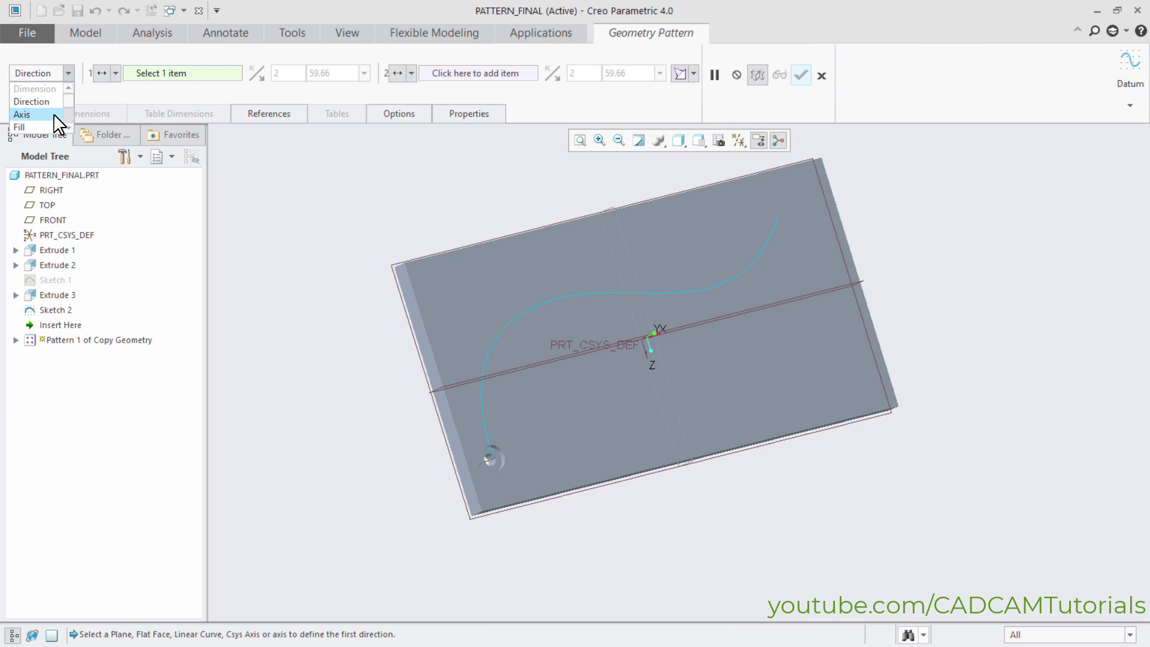
scroll(58, 123, "down", 2)
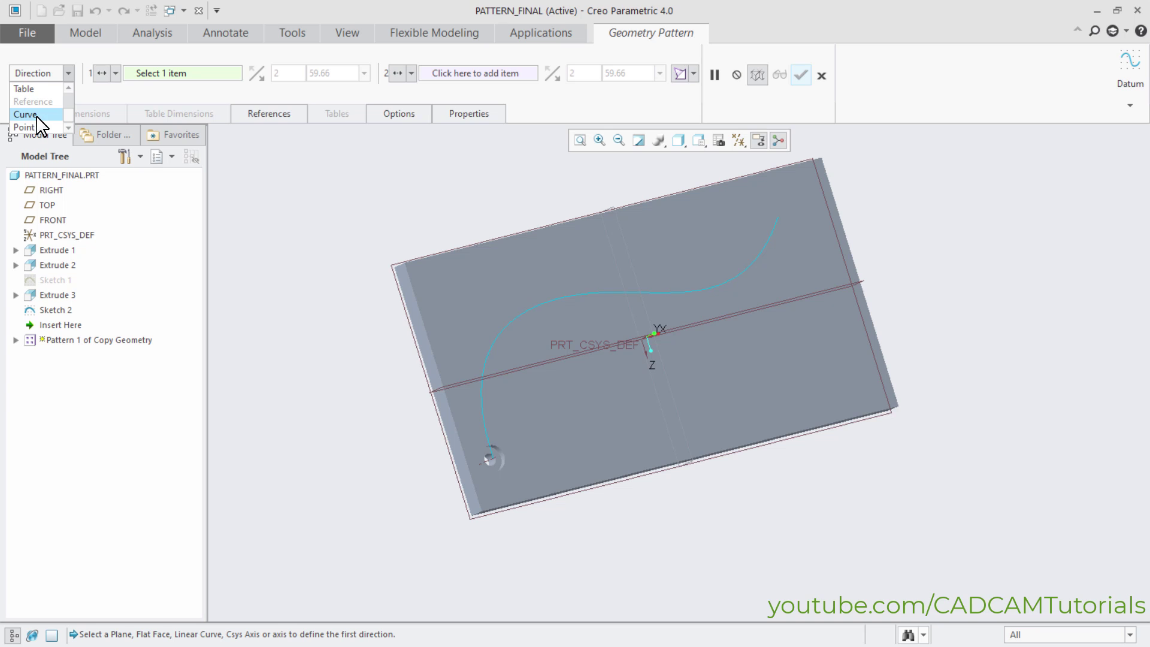
left_click(27, 114)
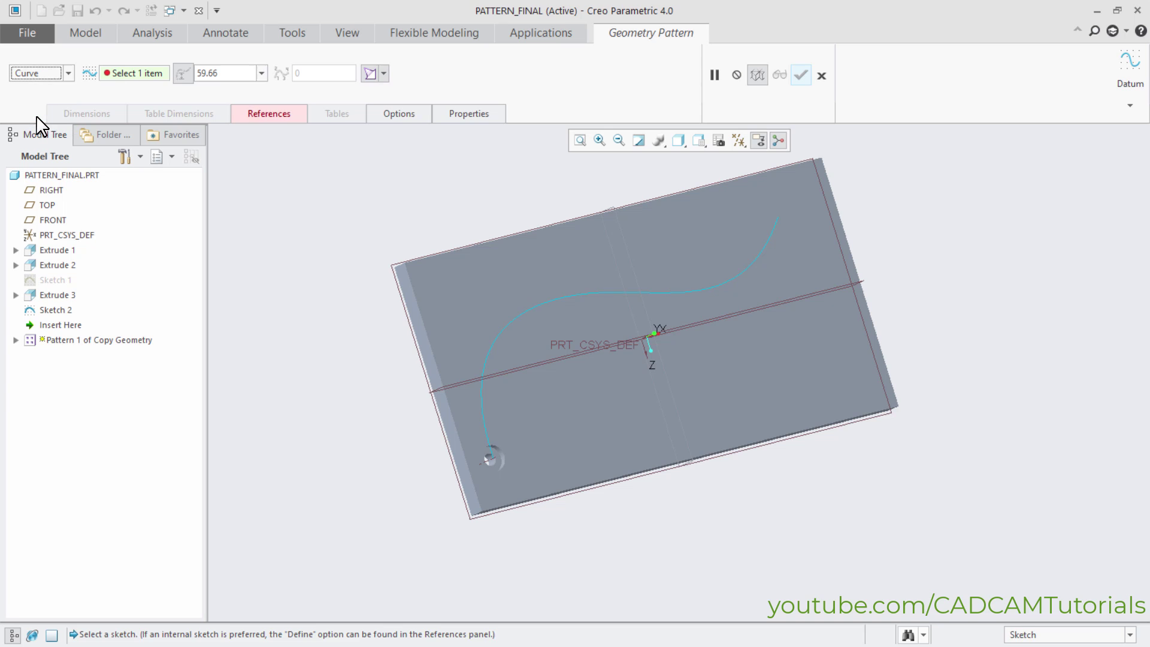
Step: Use the wavy spline sketch as the pattern curve and set the spacing between members to 60
left_click(502, 331)
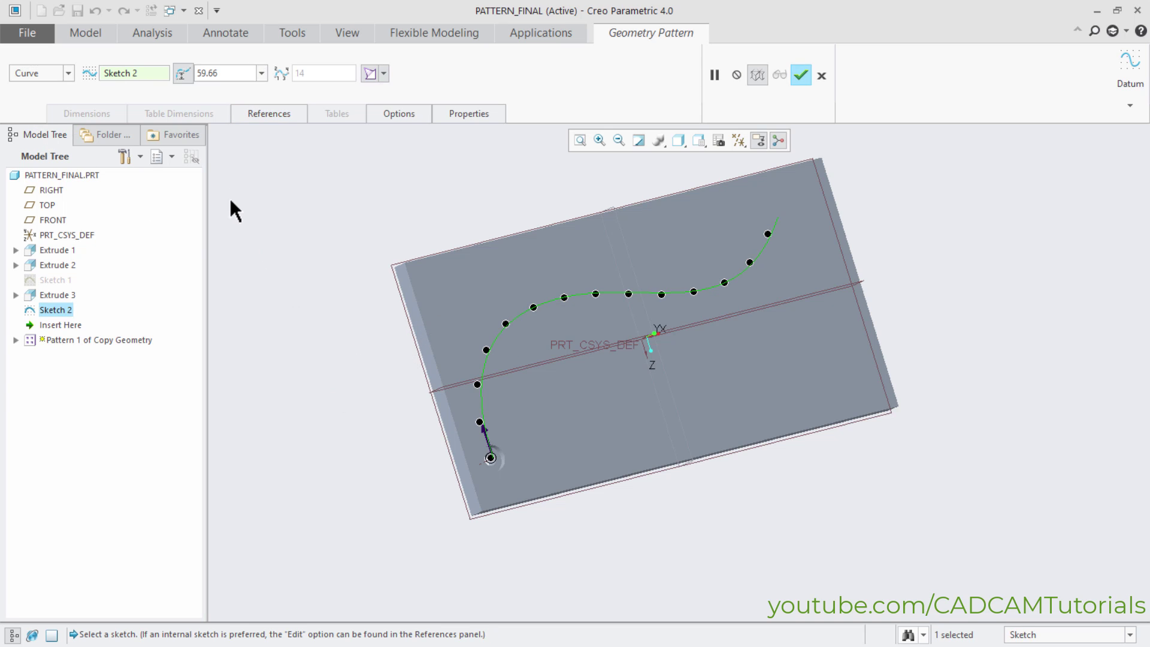
double_click(219, 77)
type("60")
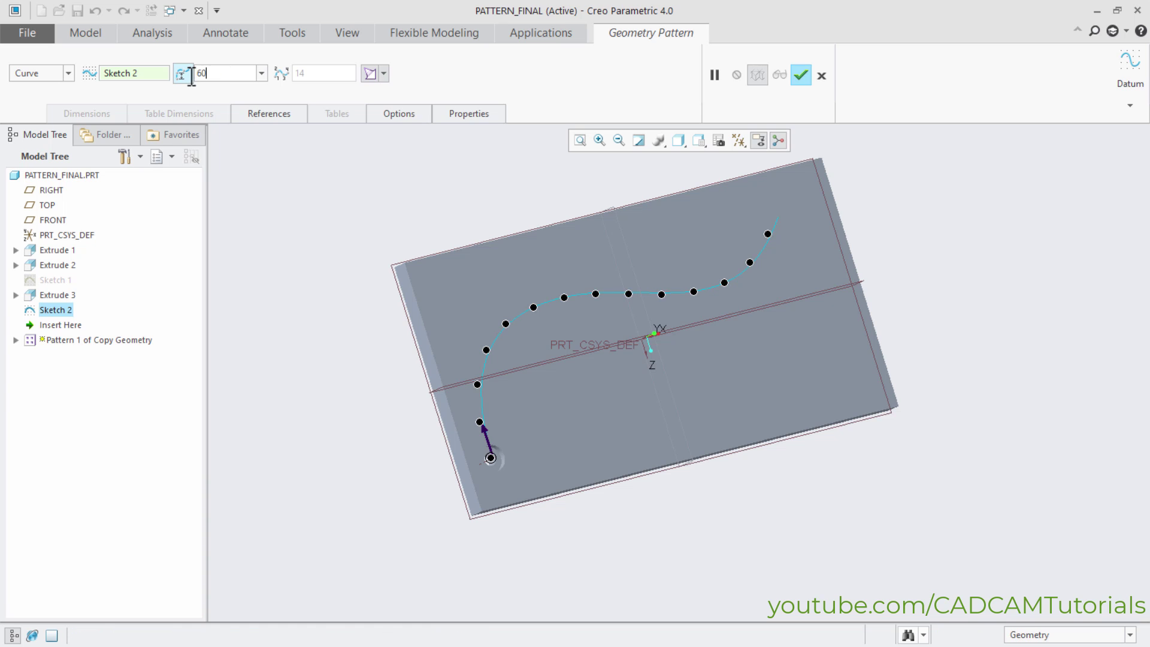
key("Return")
middle_click_drag(602, 393, 587, 461)
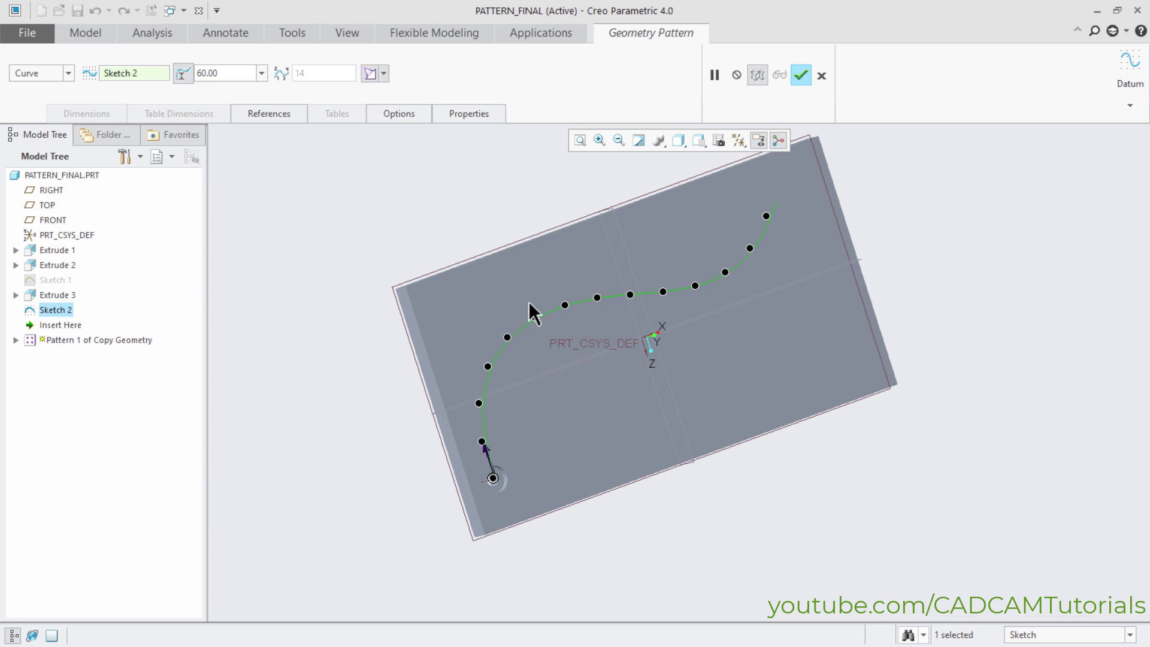
Step: Define the curve pattern by number of members instead of spacing, with 10 members
left_click(282, 73)
type("1")
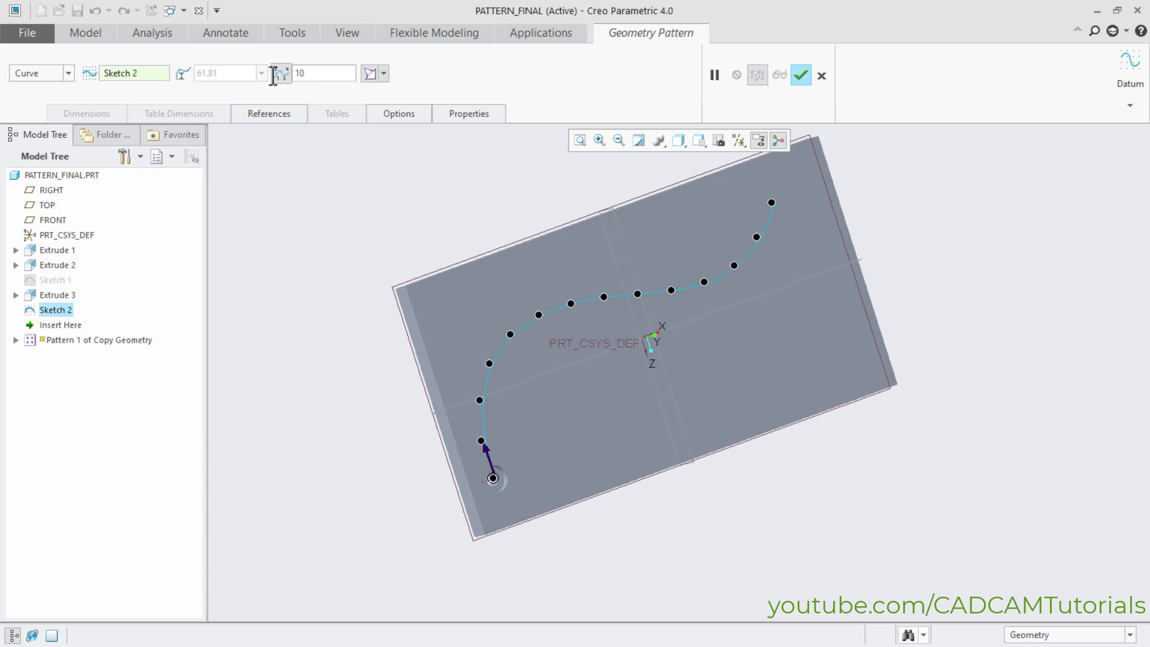
type("0")
key("Return")
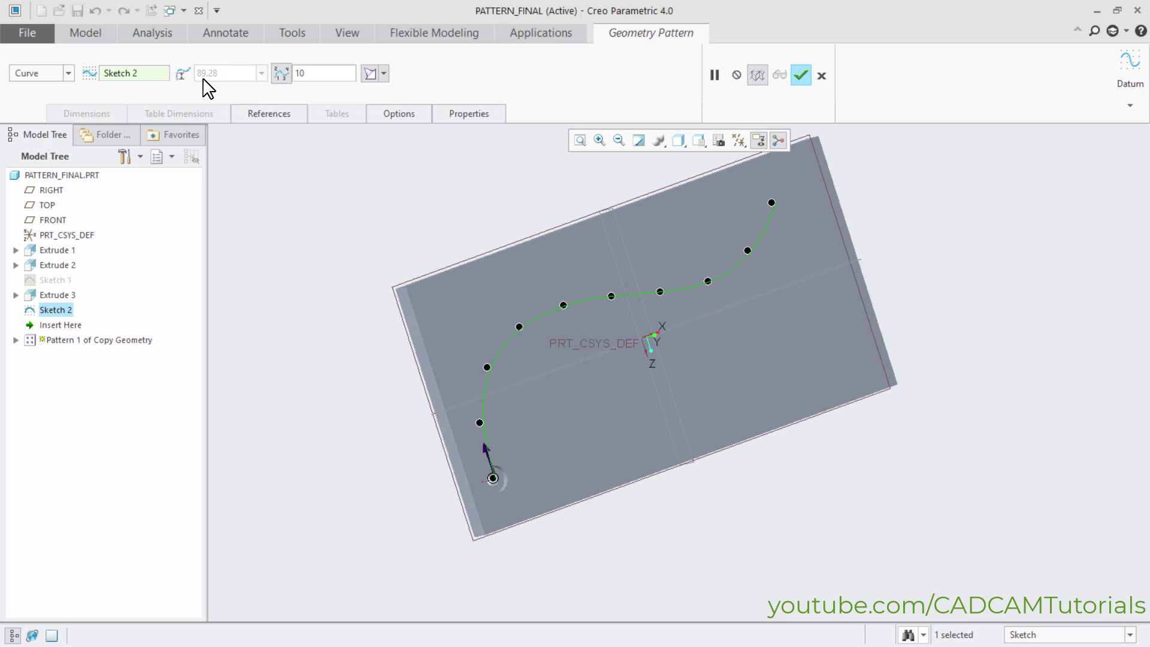
Step: Return the curve pattern to spacing control, set the spacing to 60 and complete the pattern
left_click(281, 78)
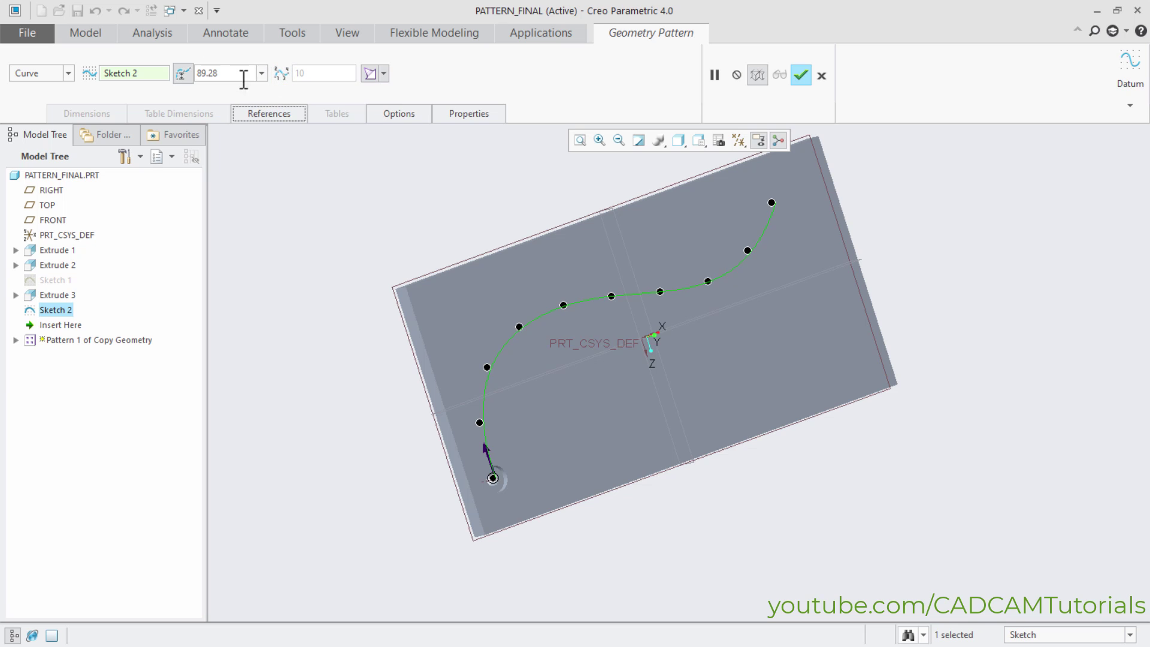
left_click(201, 71)
type("60")
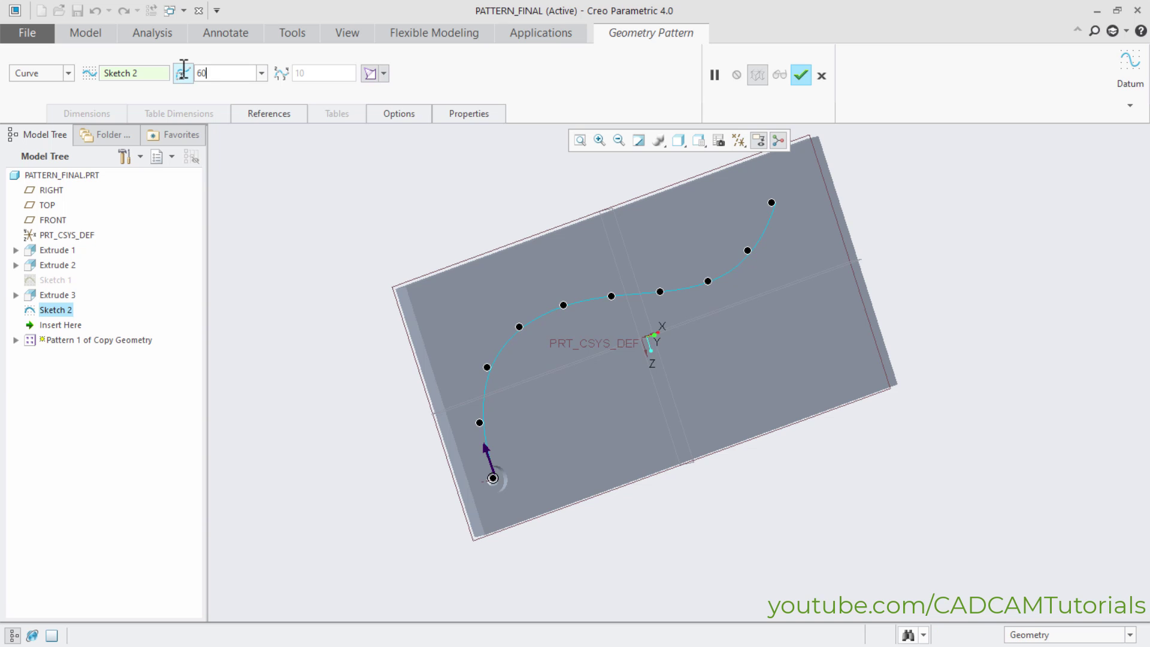
key("Return")
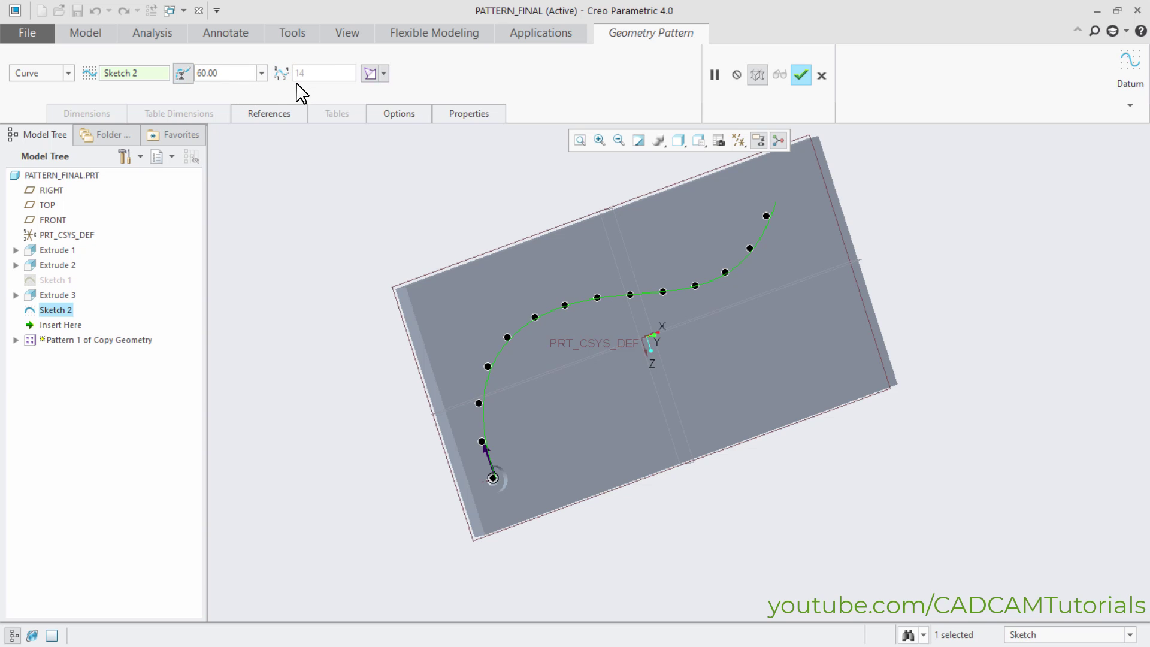
left_click(801, 78)
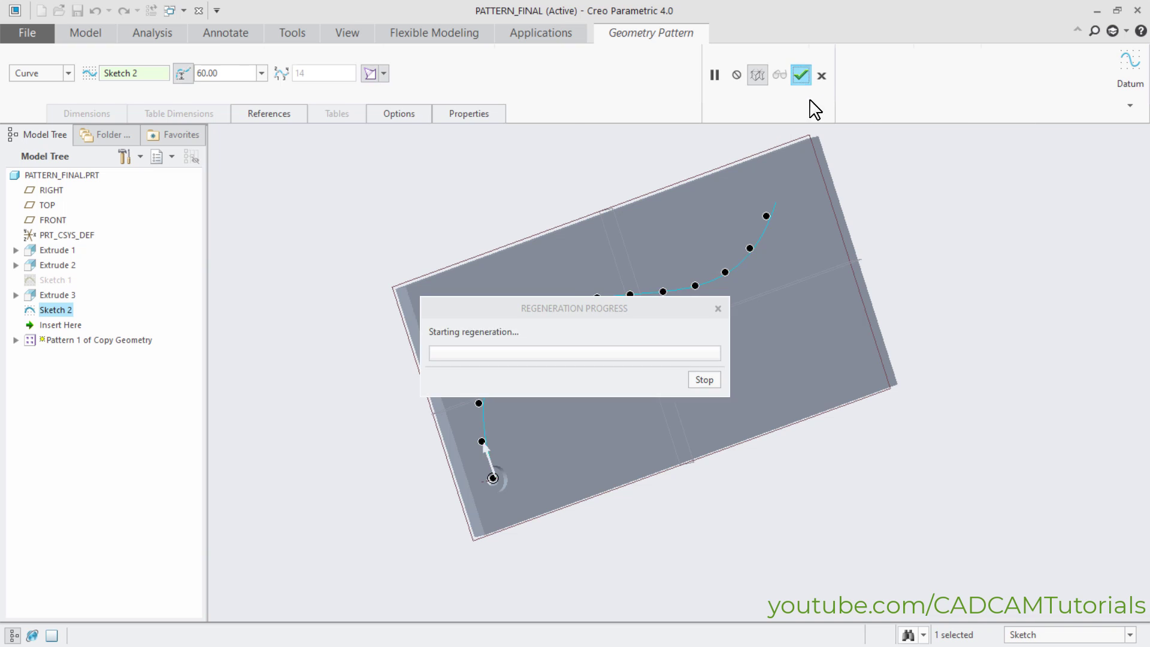
middle_click_drag(760, 516, 727, 488)
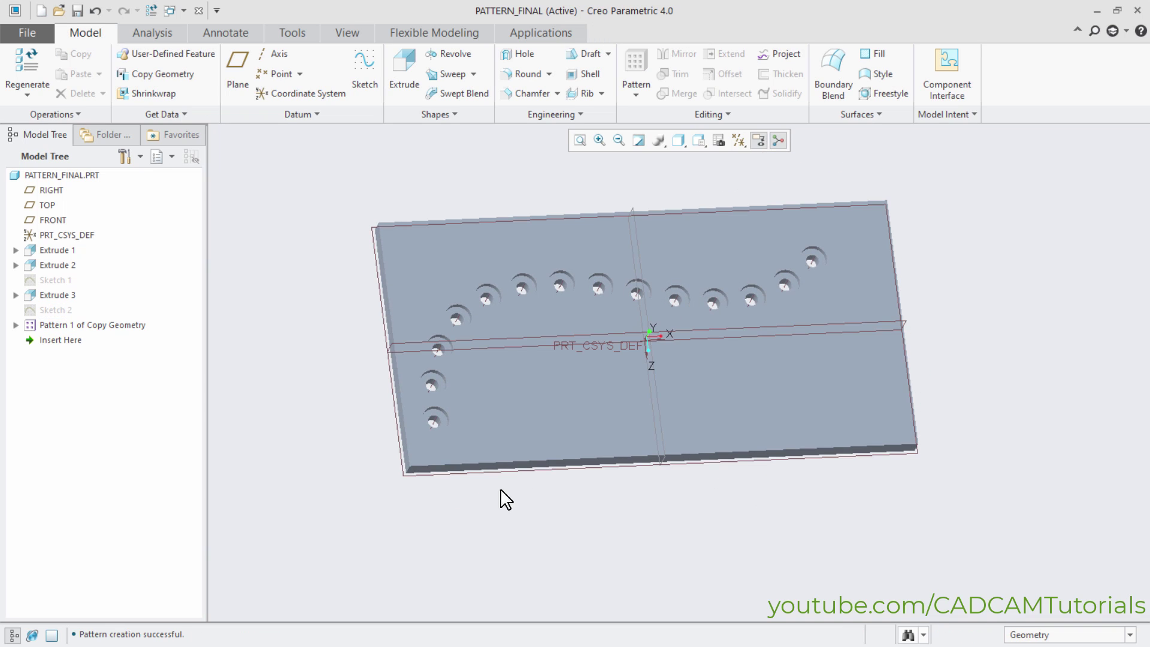
Step: Delete the curve-driven geometry pattern of the counterbored hole, keeping the original hole
right_click(77, 327)
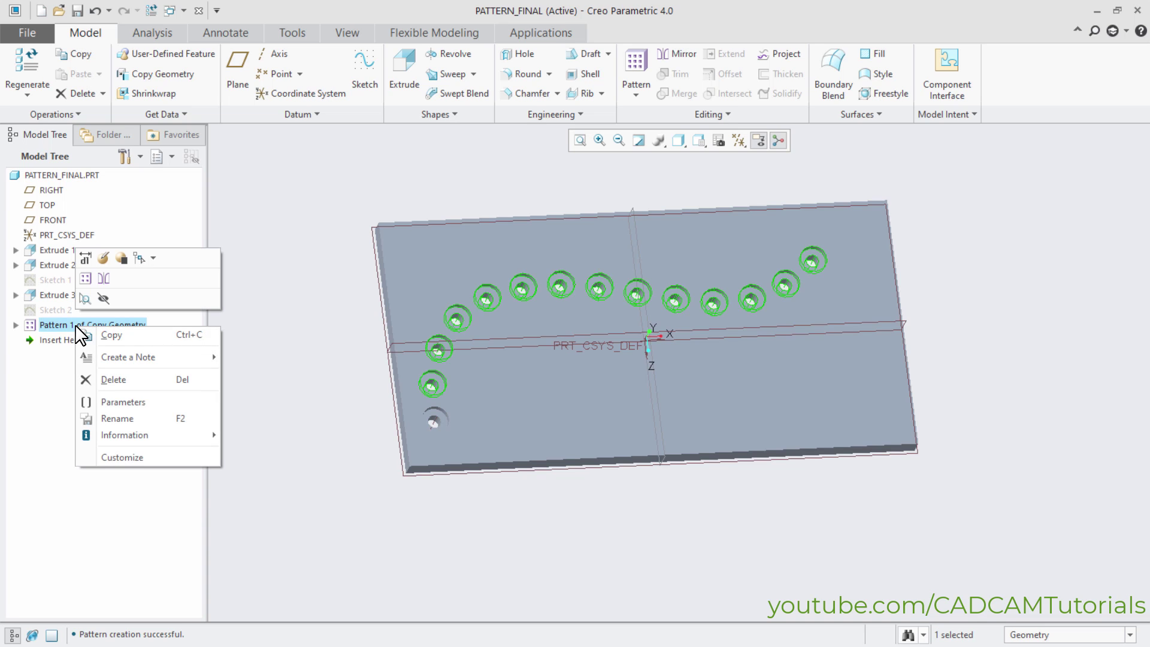
left_click(103, 379)
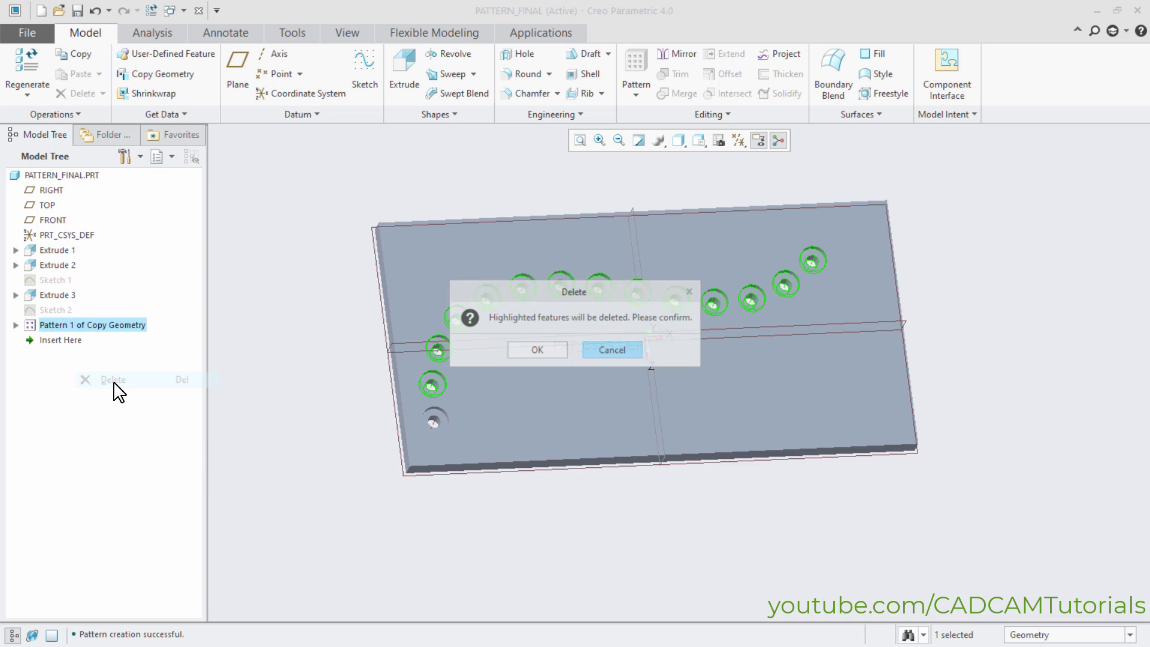
left_click(549, 354)
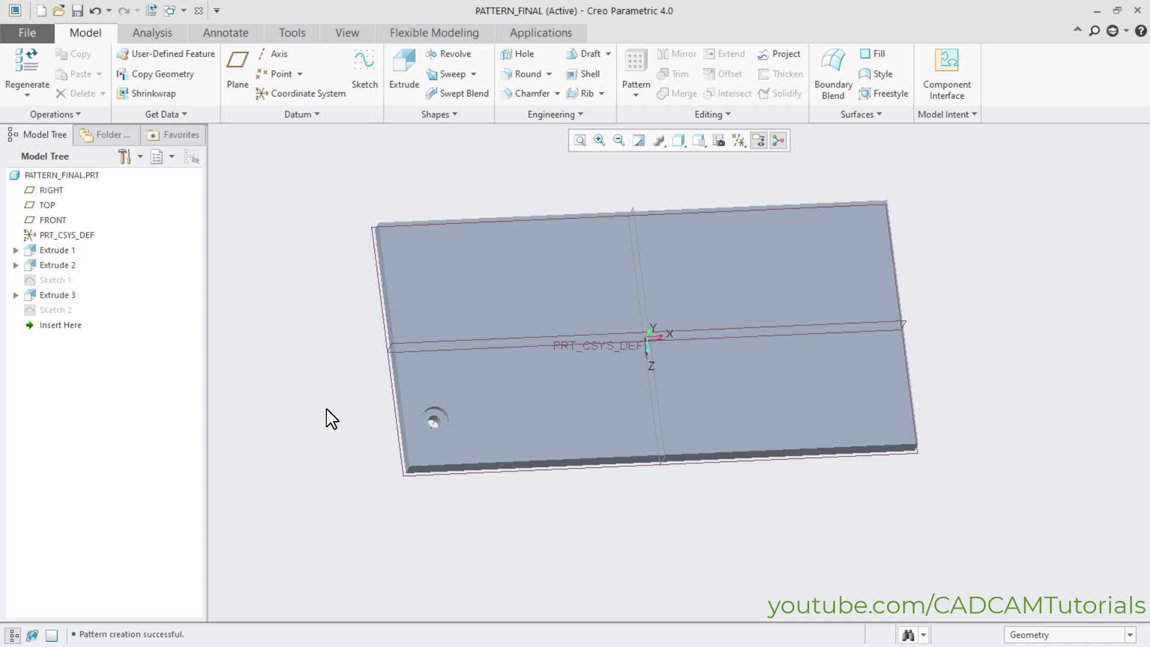
mouse_move(326, 409)
middle_mouse_down()
mouse_move(331, 433)
mouse_move(324, 407)
middle_mouse_up()
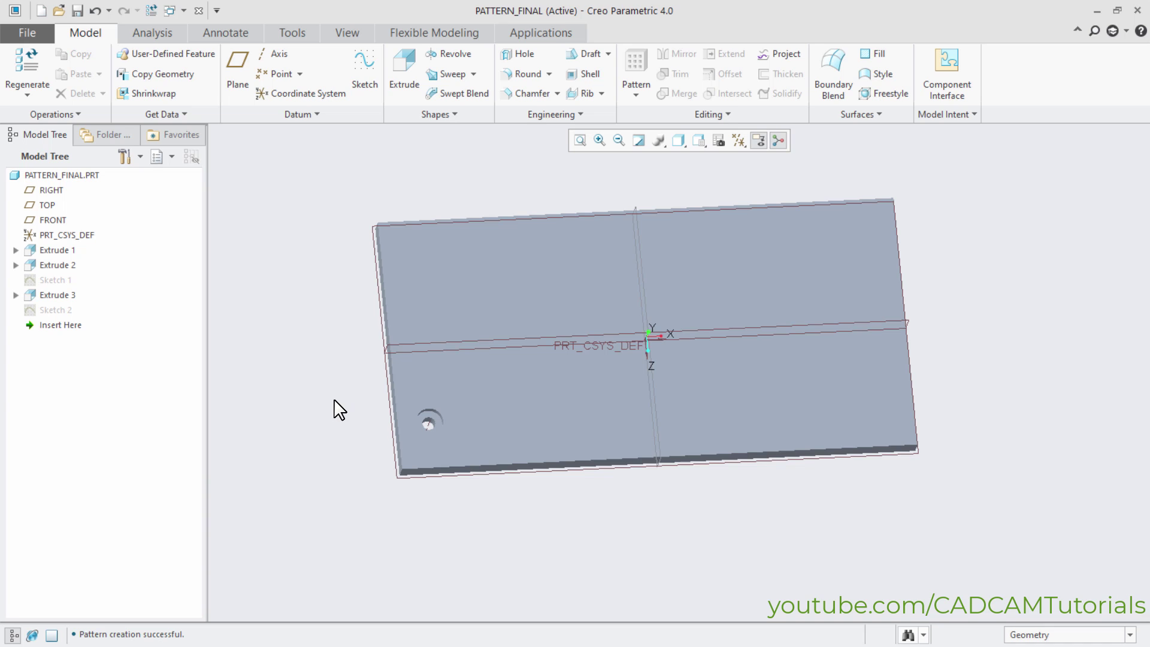
Step: Start a new sketch on the plate's top face, accepting the default RIGHT plane orientation reference
left_click(363, 83)
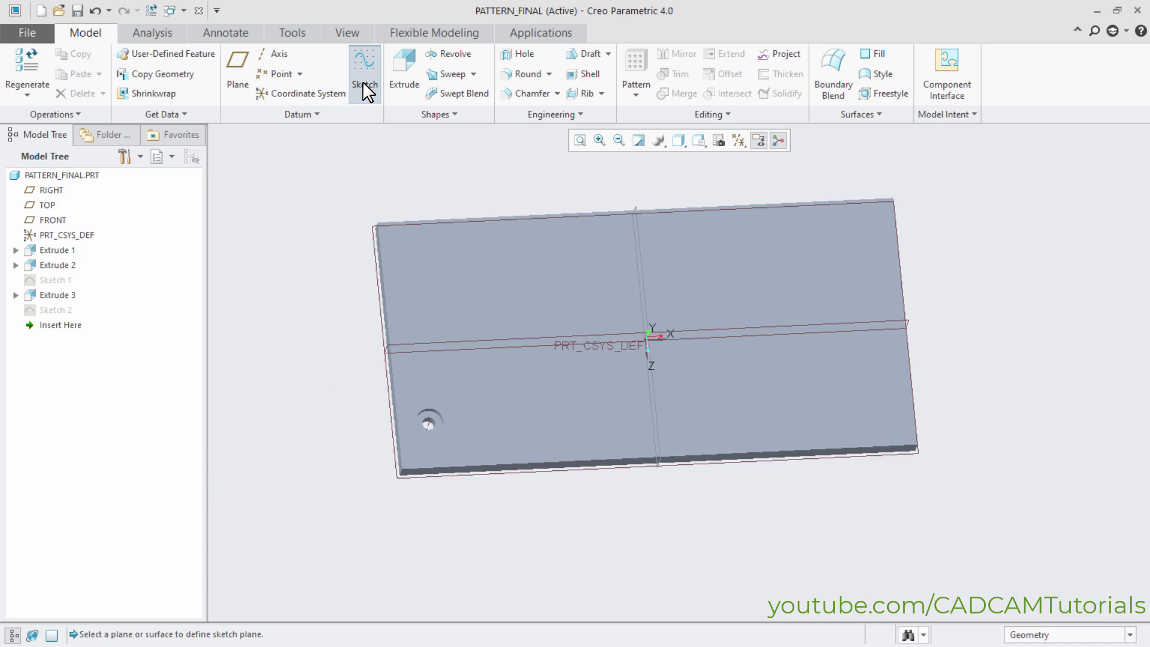
left_click(505, 299)
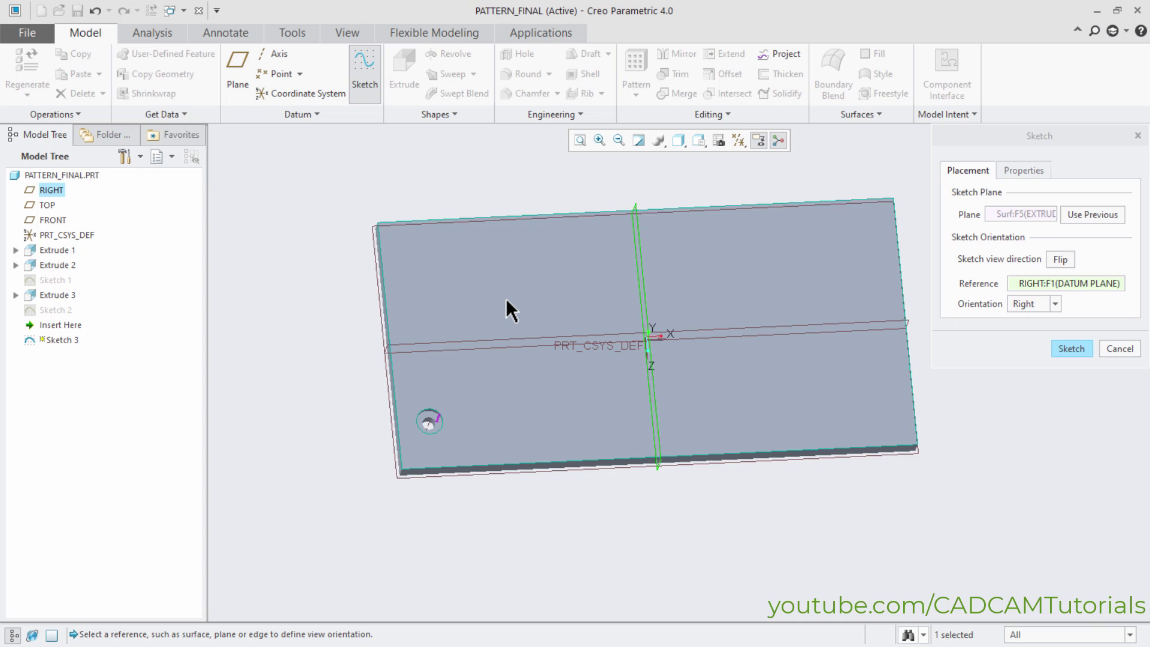
middle_click(505, 298)
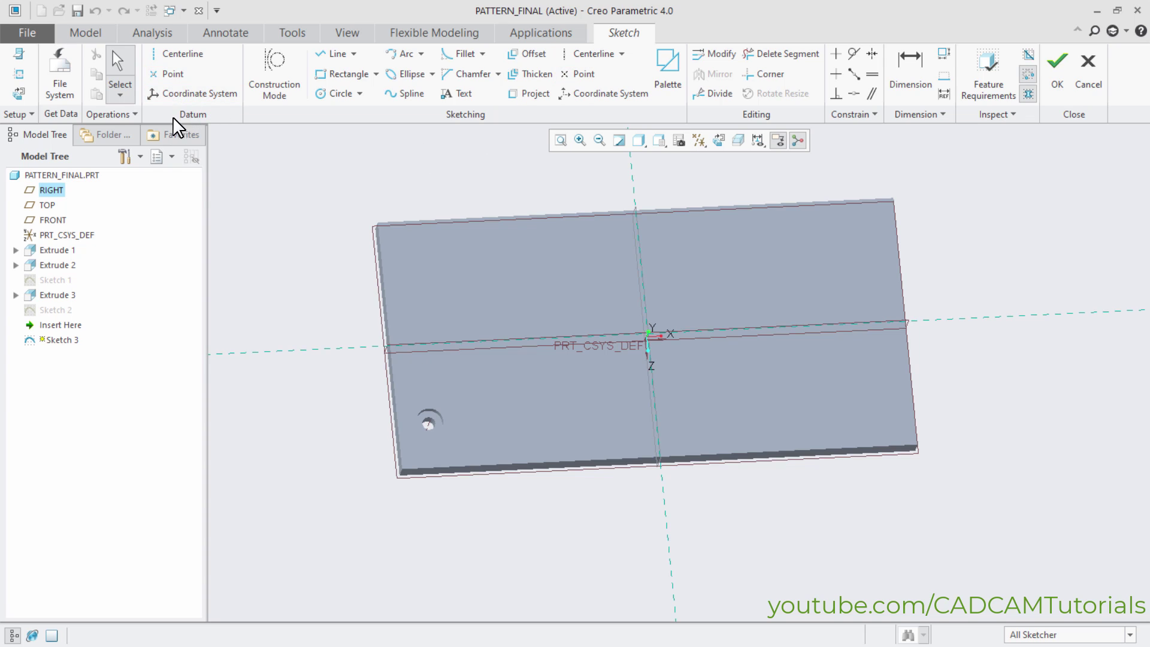
Step: Place 13 irregularly scattered datum points across the plate's top face and finish the sketch
left_click(174, 77)
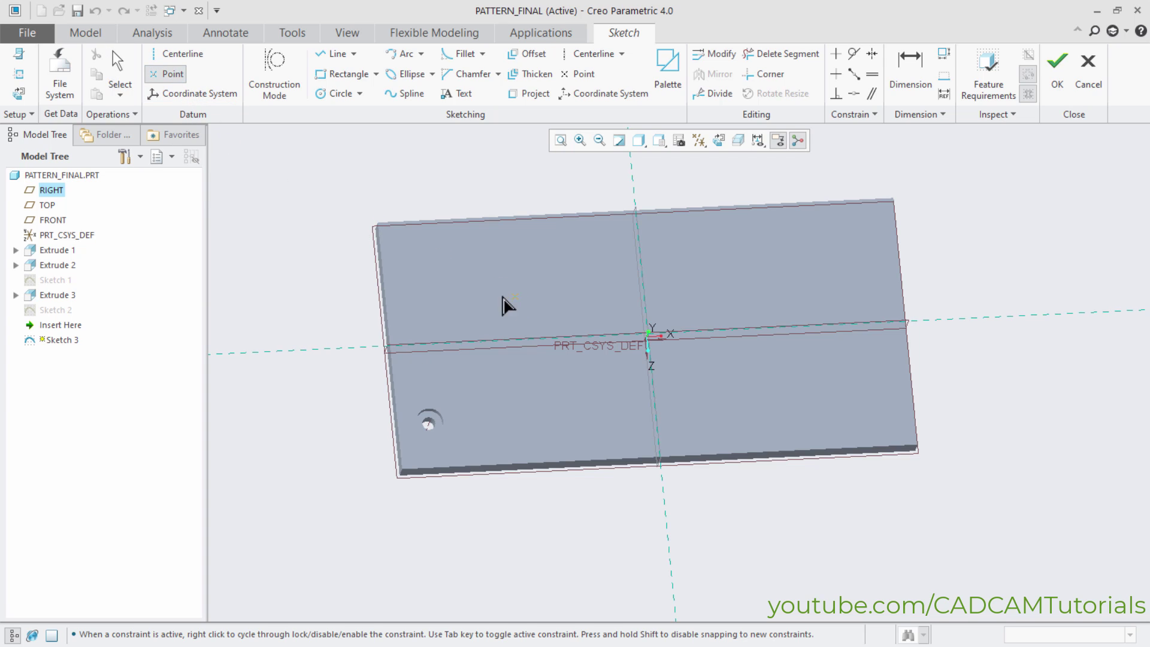
left_click(469, 288)
left_click(539, 249)
left_click(694, 241)
left_click(817, 262)
left_click(853, 384)
left_click(736, 406)
left_click(549, 423)
left_click(497, 385)
left_click(584, 313)
left_click(692, 303)
left_click(698, 369)
left_click(579, 382)
middle_click_drag(478, 354, 546, 422)
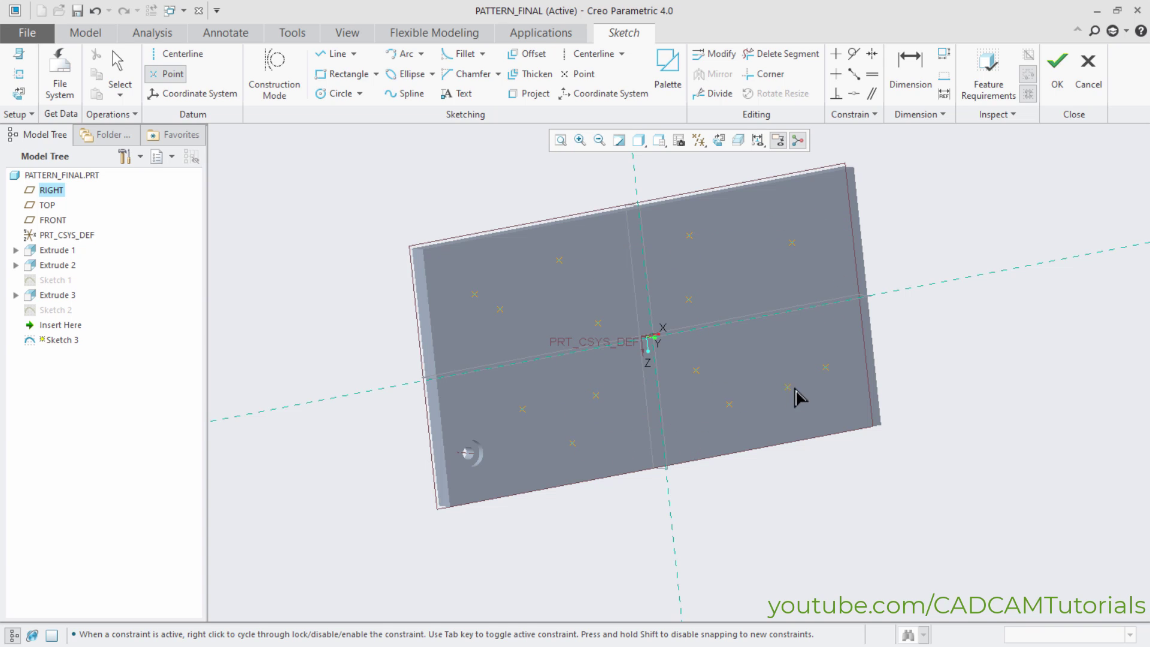
middle_click(937, 233)
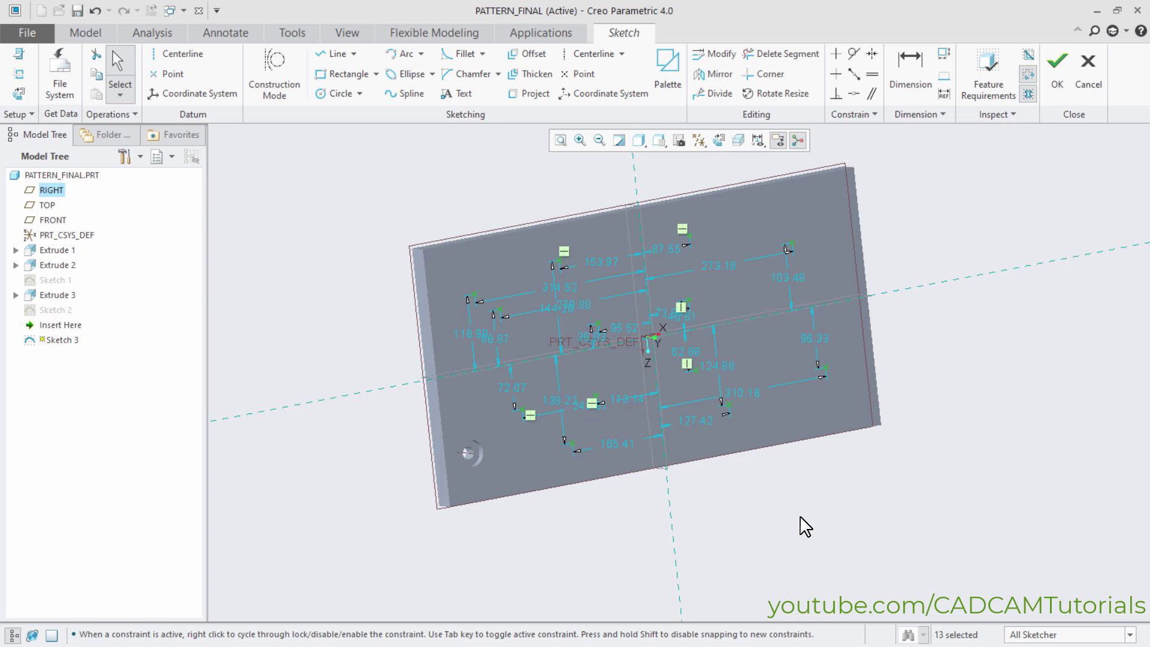
mouse_move(794, 521)
middle_mouse_down()
mouse_move(783, 506)
mouse_move(772, 512)
middle_mouse_up()
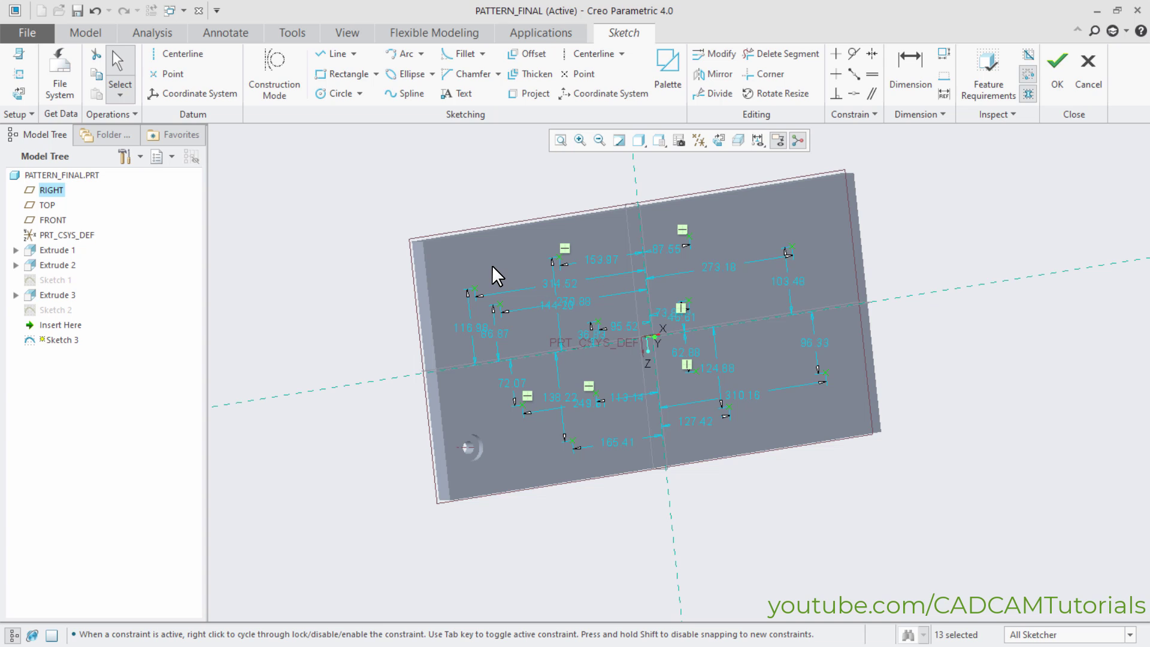
right_click(922, 191)
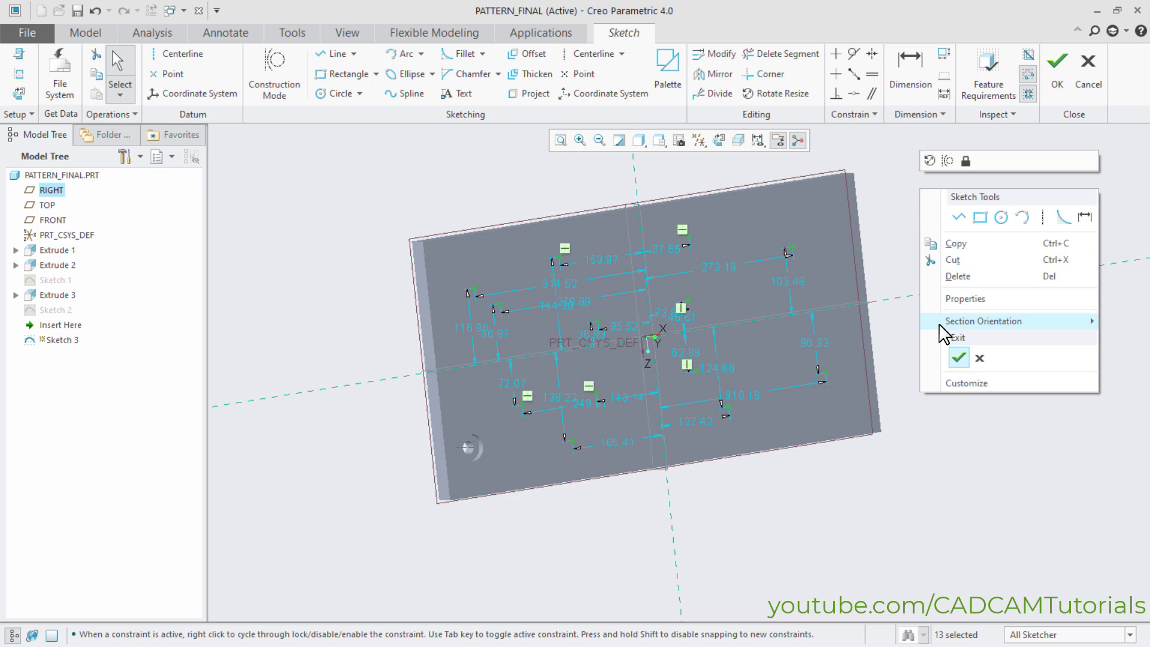
left_click(958, 358)
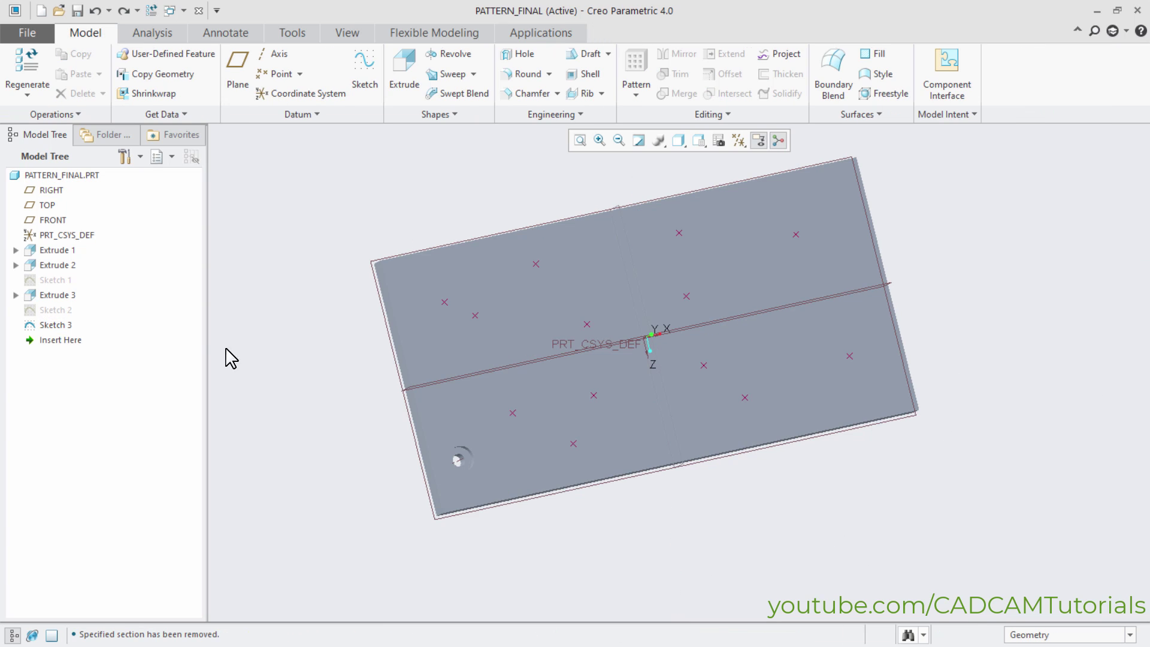
Step: Start a geometry pattern of the counterbore Extrude 3 and the hole Extrude 2, and set its type to Point
left_click(56, 296)
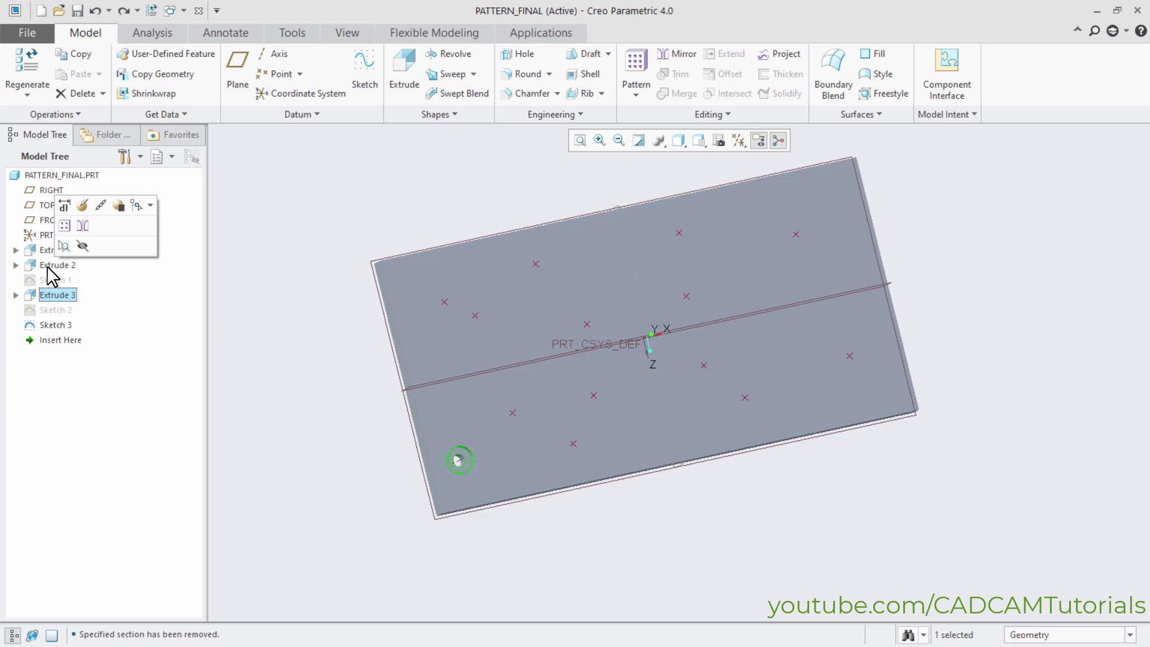
left_click(48, 268, "ctrl")
left_click(638, 99)
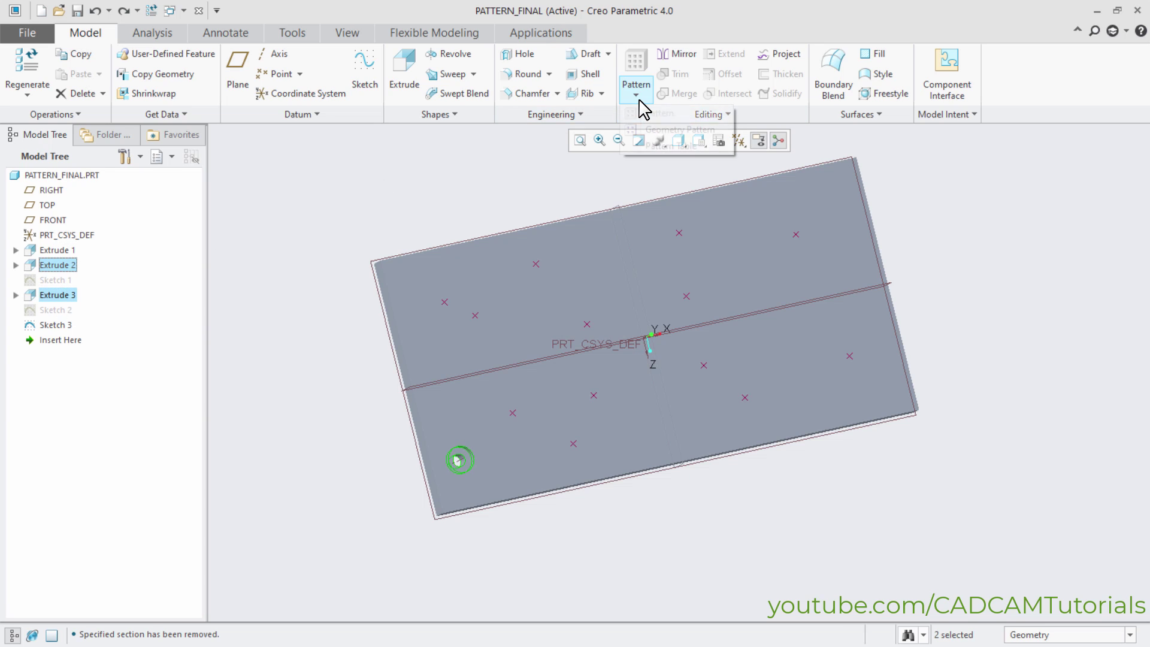
left_click(658, 129)
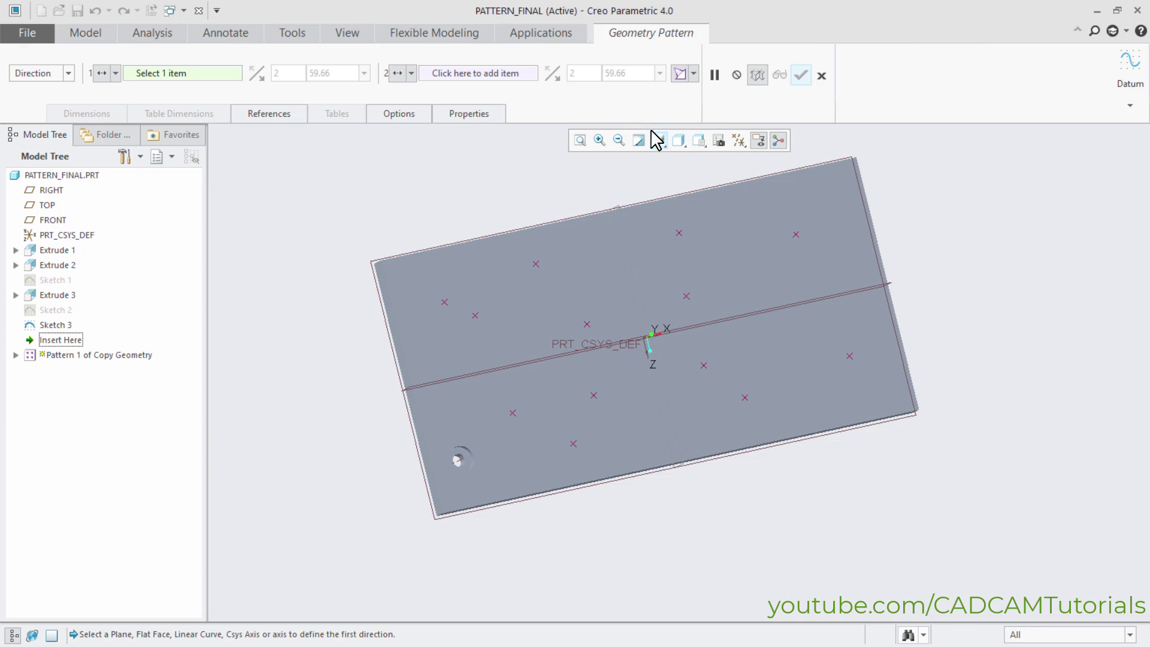
left_click(71, 74)
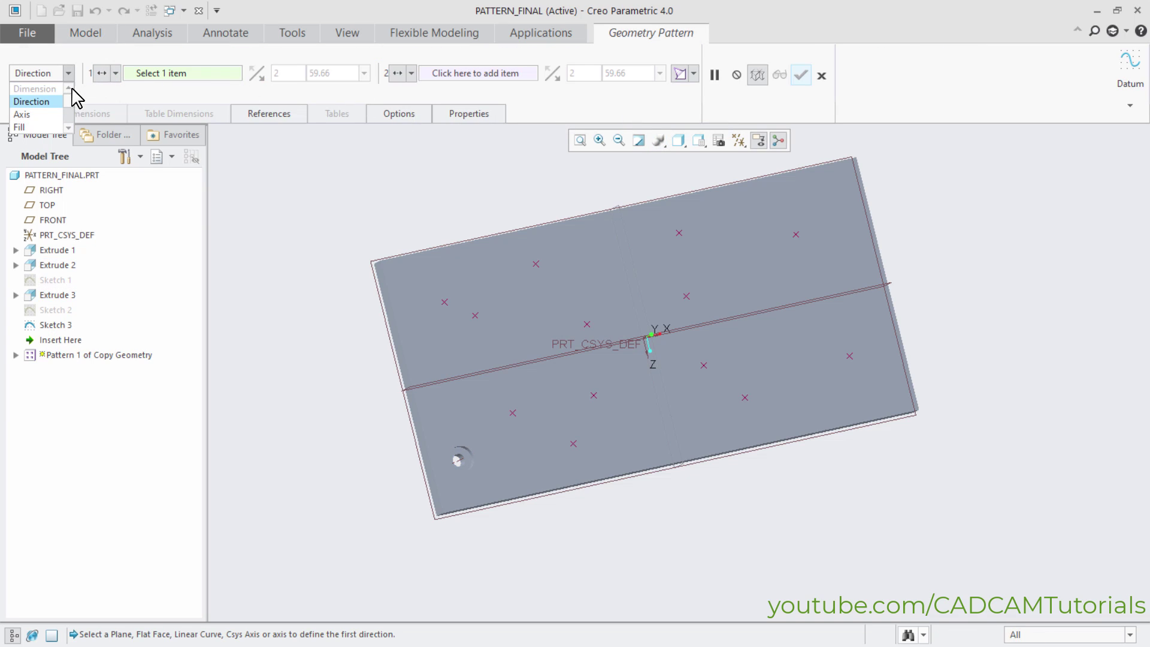
scroll(42, 115, "down", 2)
left_click(36, 128)
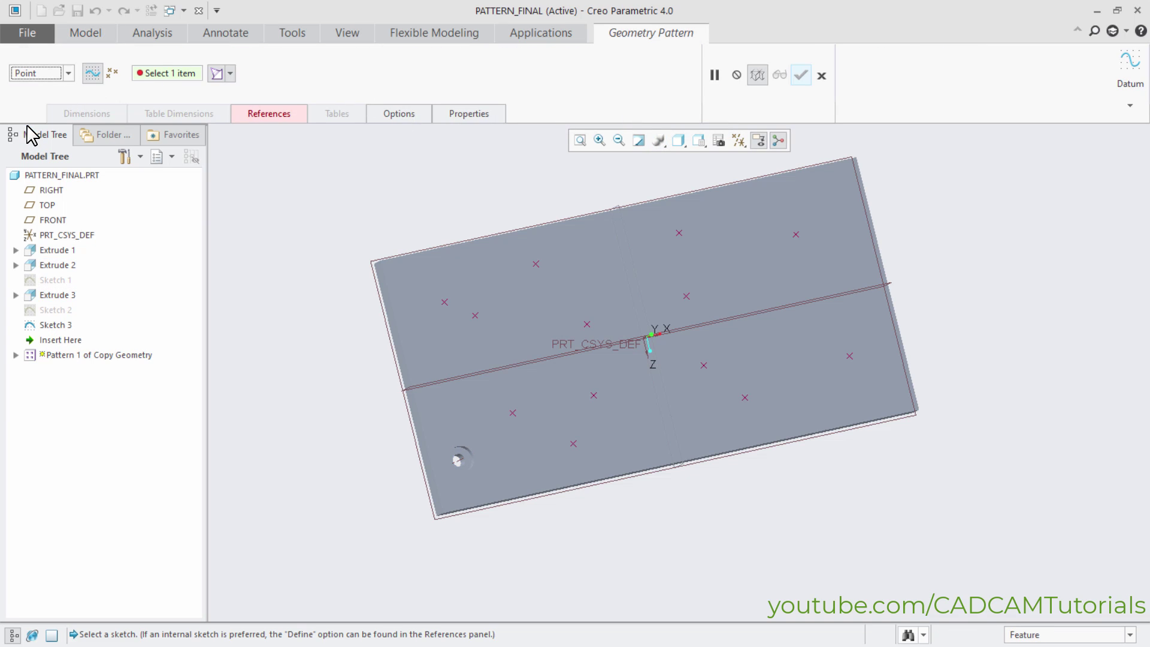
Step: Use the sketch of scattered points as the pattern reference and complete the point pattern
left_click(476, 320)
left_click(801, 74)
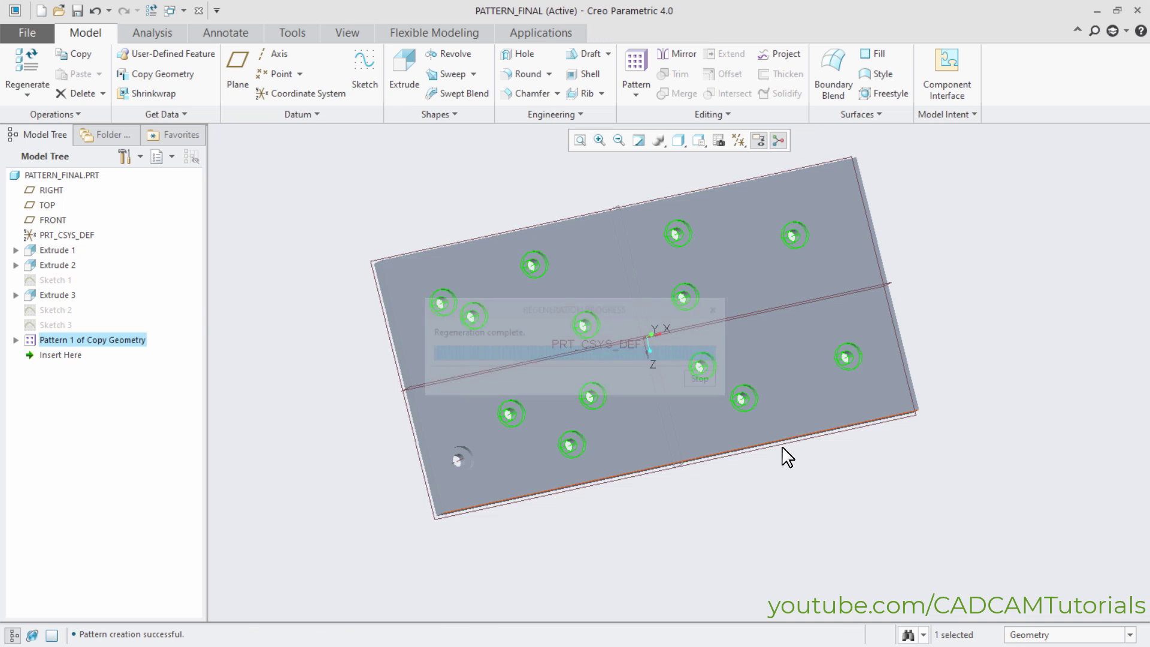
middle_click_drag(783, 457, 715, 517)
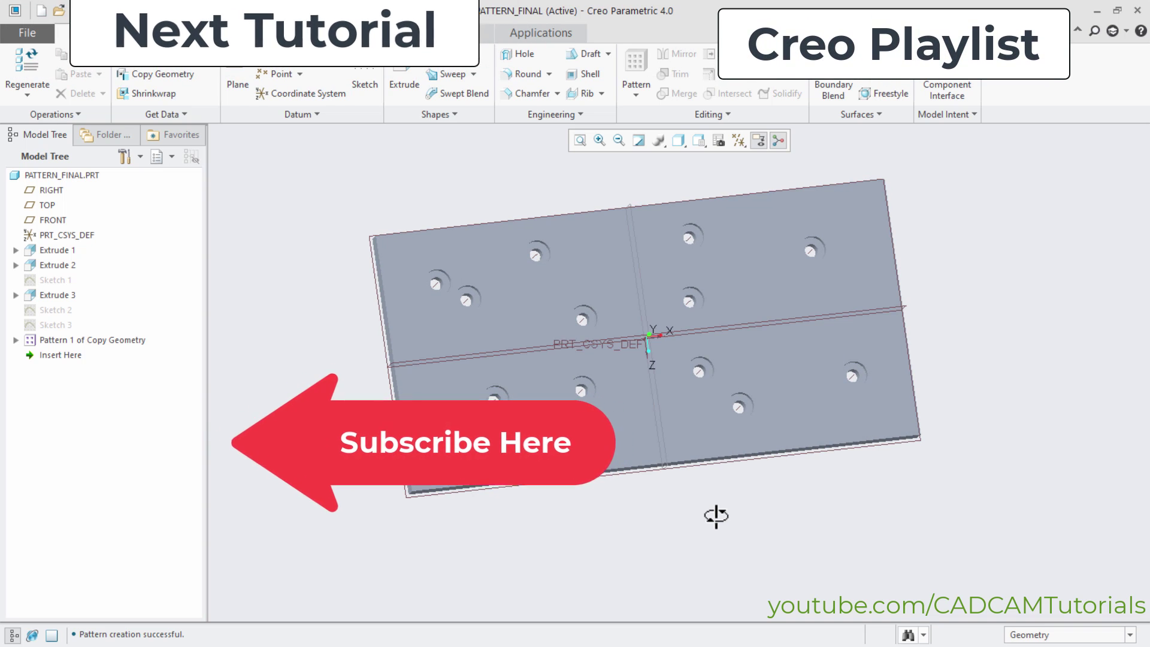
middle_click_drag(716, 516, 692, 529)
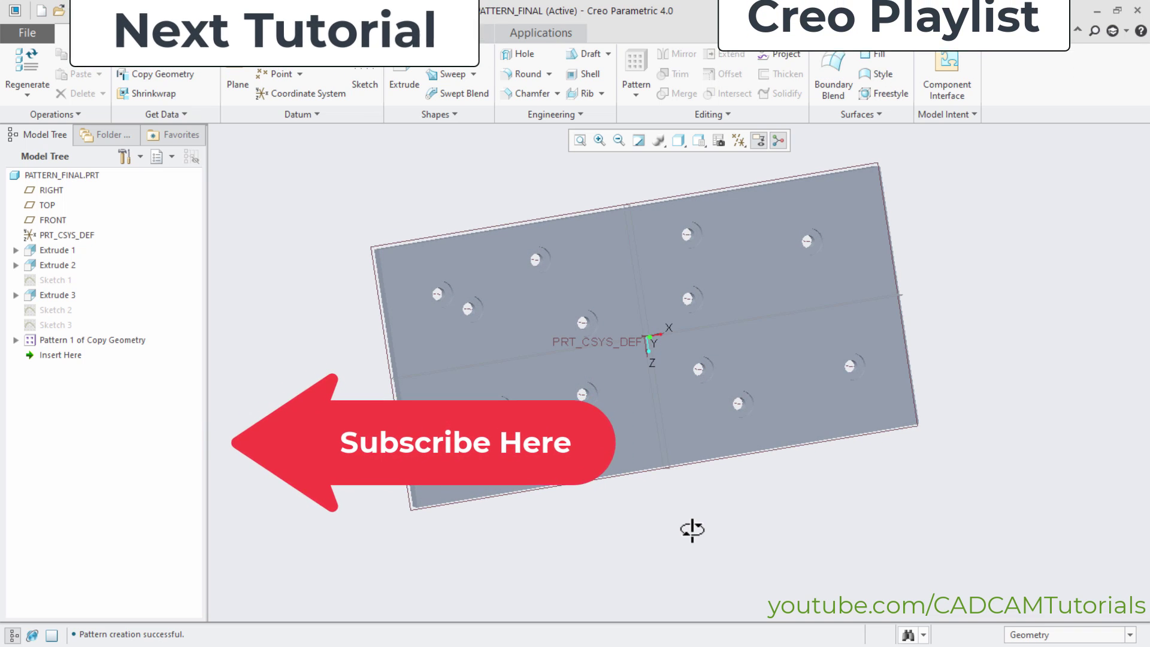